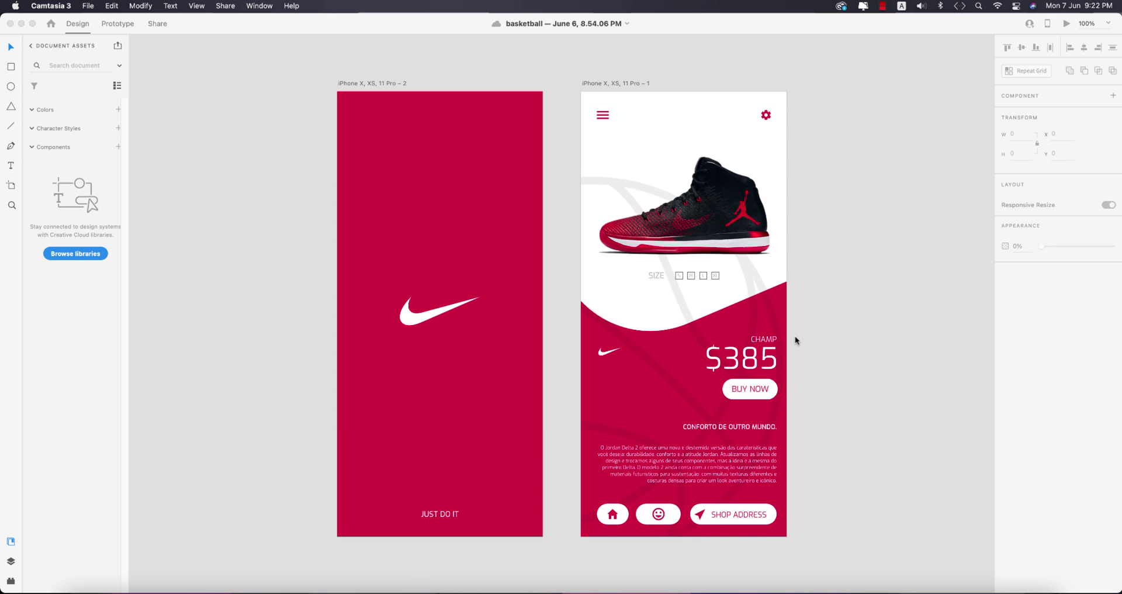
# Step: Add two iPhone XR-sized artboards, one right and one left of the existing screens
pyautogui.scroll(-2, 793, 331)
pyautogui.click(822, 323)
pyautogui.moveTo(706, 309); pyautogui.dragTo(450, 297)
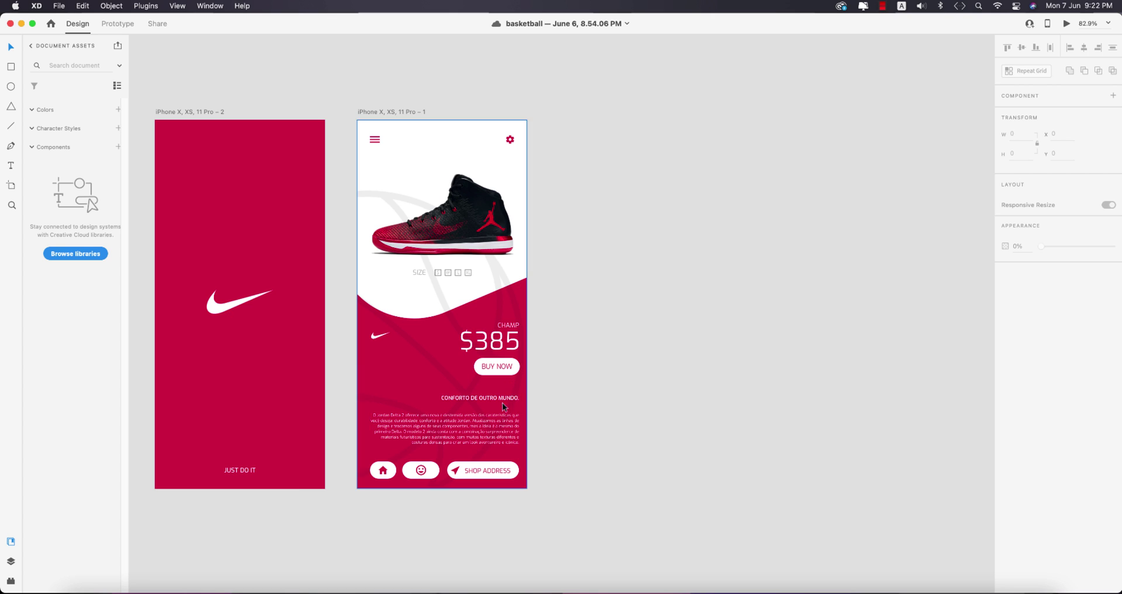
pyautogui.click(10, 185)
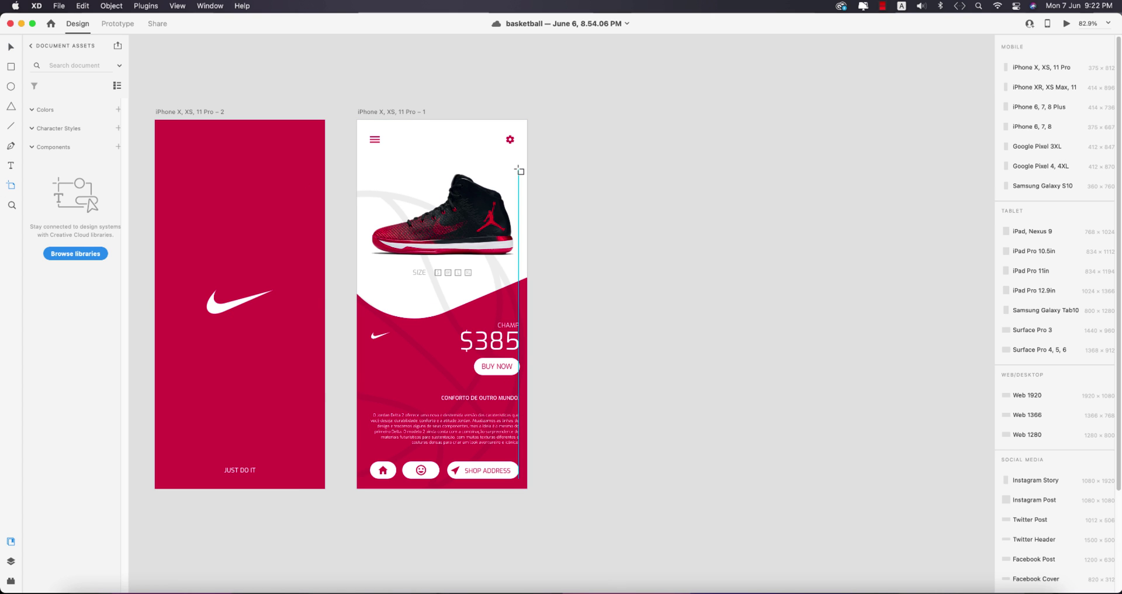
pyautogui.click(576, 175)
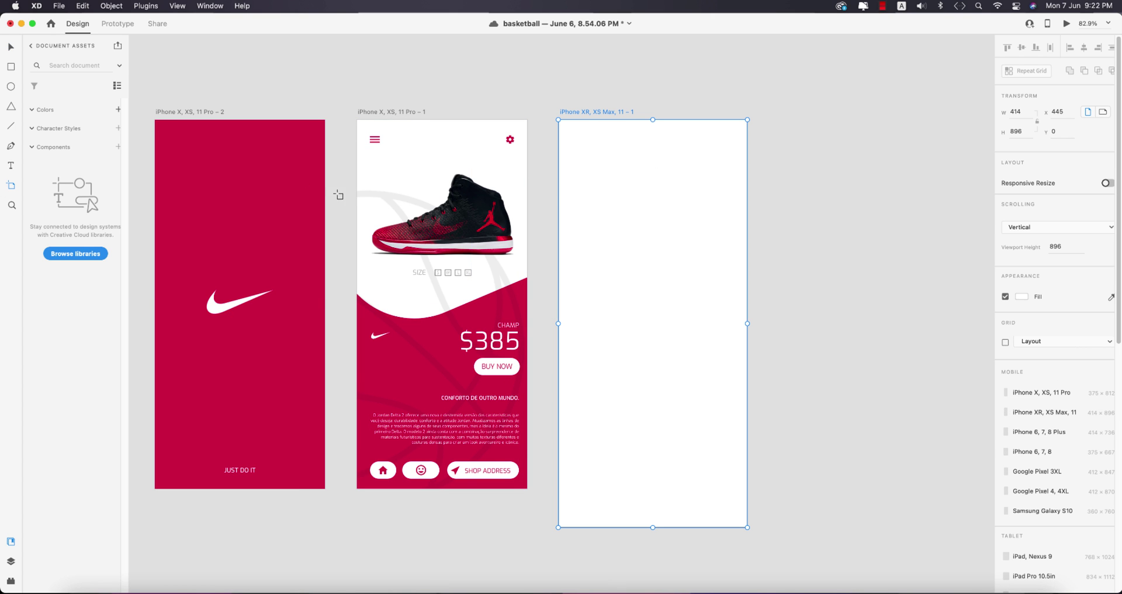
pyautogui.click(296, 194)
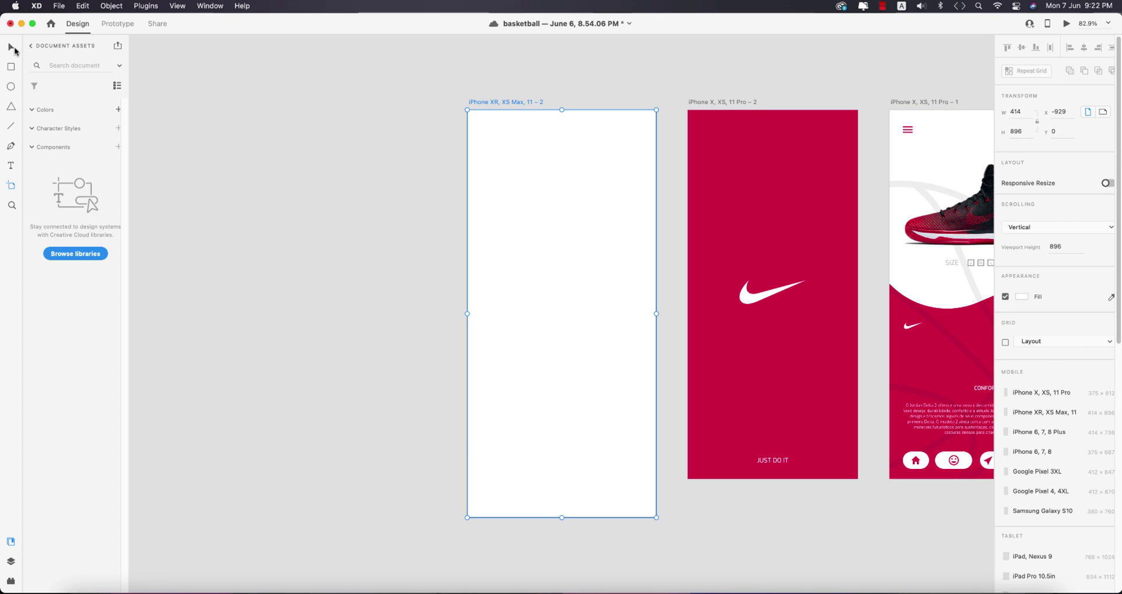
# Step: Return to selection and frame all four artboards, removing an accidental paste
pyautogui.click(10, 47)
pyautogui.scroll(1, 626, 350)
pyautogui.scroll(-4, 626, 355)
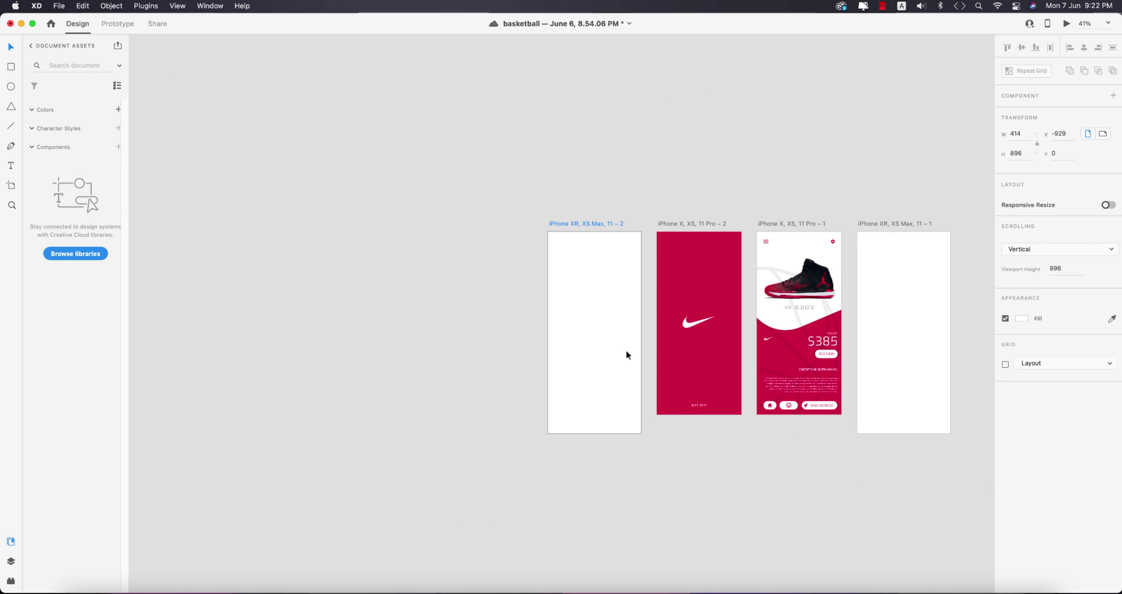
pyautogui.moveTo(887, 403); pyautogui.dragTo(718, 383)
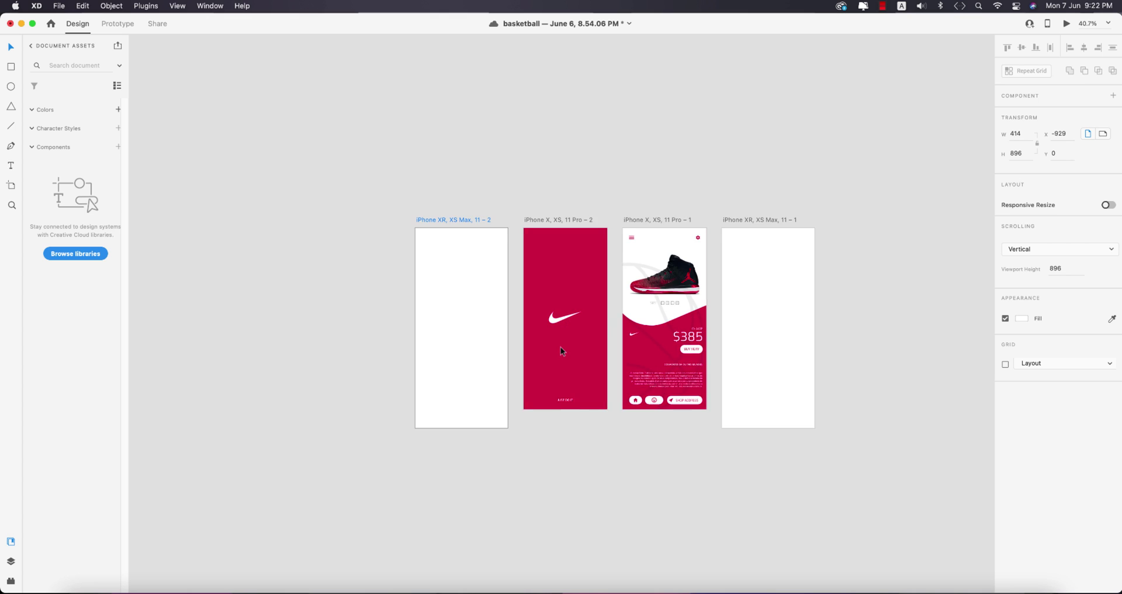
pyautogui.scroll(3, 560, 346)
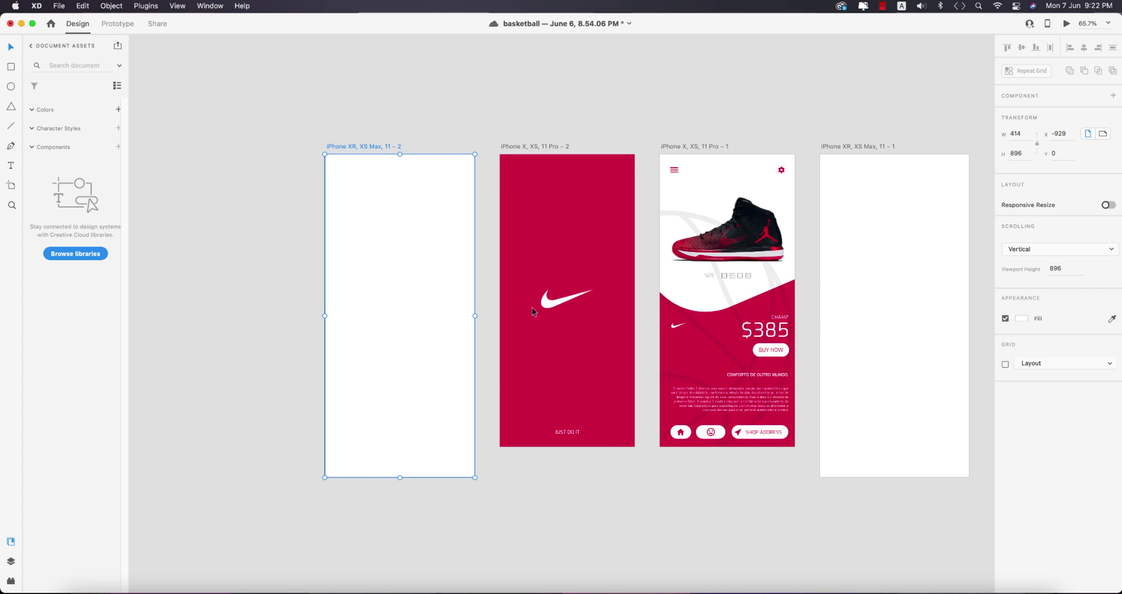
pyautogui.press('super+v')
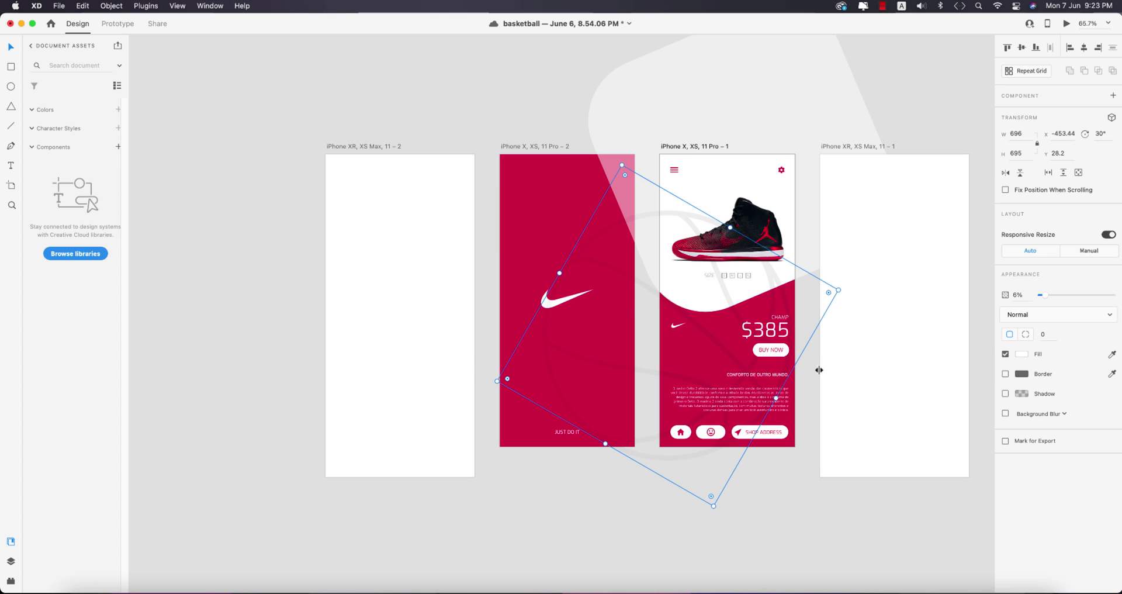
pyautogui.press('Delete')
pyautogui.click(432, 262)
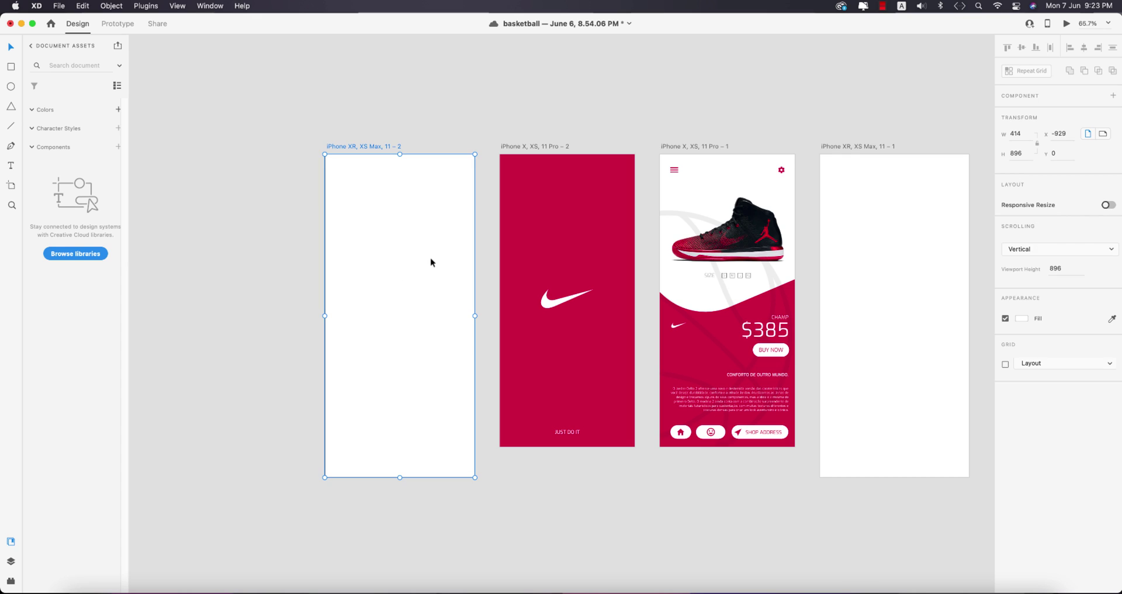
pyautogui.click(237, 235)
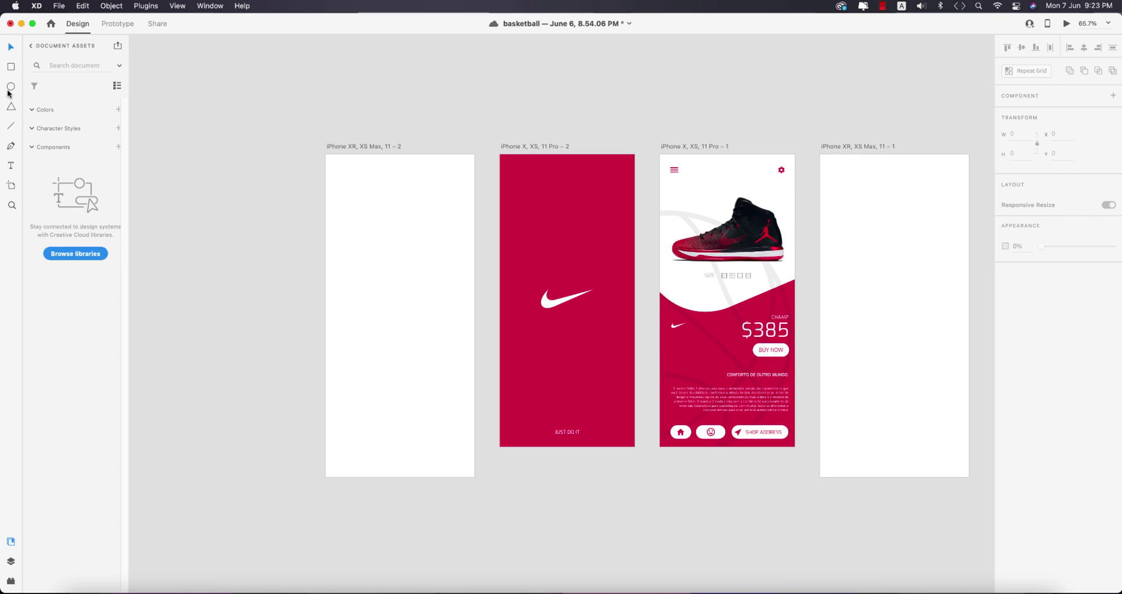
# Step: Cover the left artboard with a borderless rectangle eyedropped to the splash screen's red (198, 38, 77)
pyautogui.click(11, 67)
pyautogui.moveTo(325, 155); pyautogui.dragTo(474, 476)
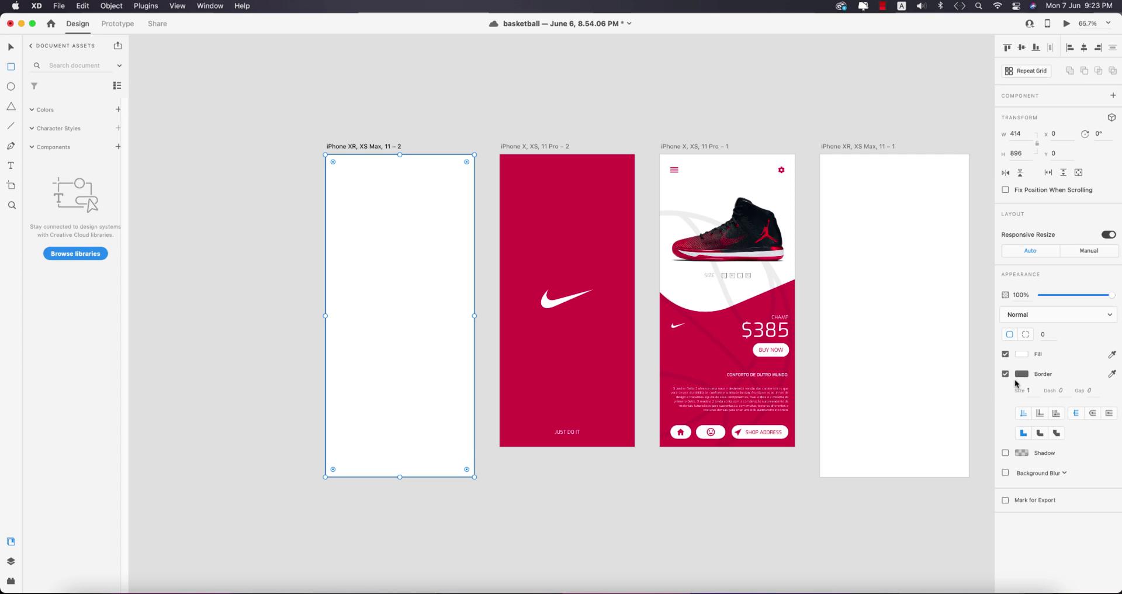
pyautogui.click(1006, 374)
pyautogui.click(1113, 355)
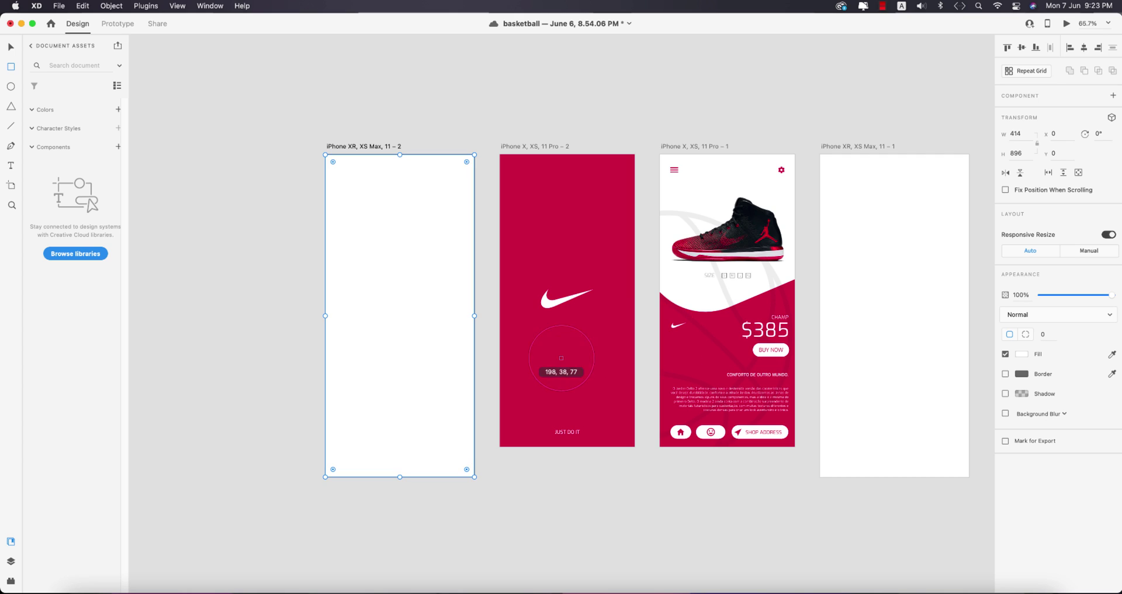
pyautogui.click(555, 339)
pyautogui.click(11, 47)
pyautogui.click(554, 305)
pyautogui.click(300, 303)
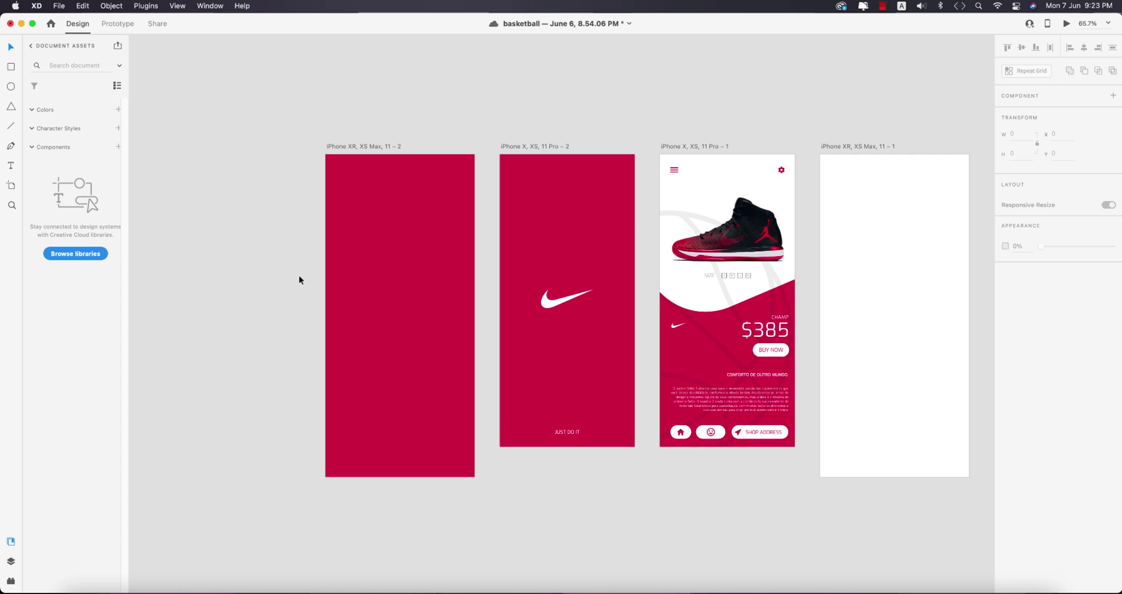
pyautogui.click(59, 6)
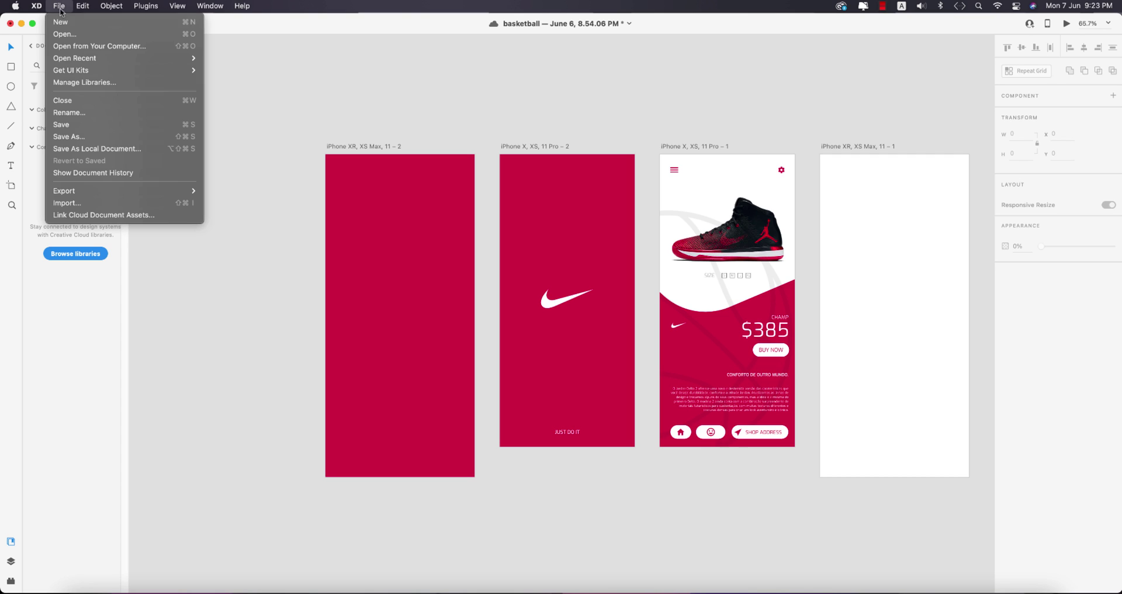
# Step: Import the Nike swoosh image and scale it down onto the left artboard
pyautogui.click(86, 201)
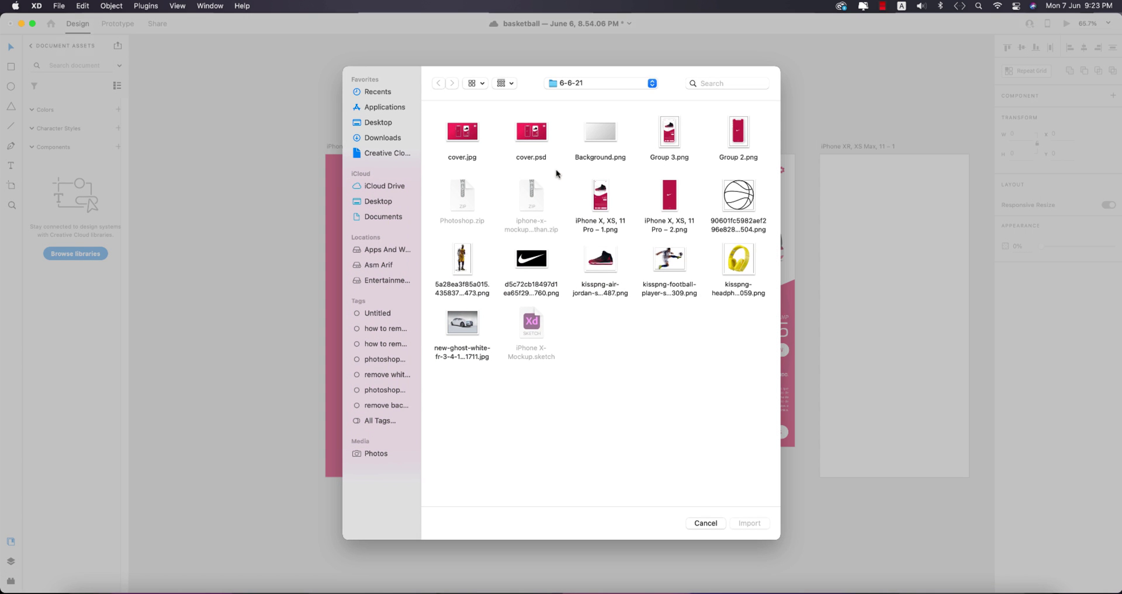
pyautogui.doubleClick(529, 263)
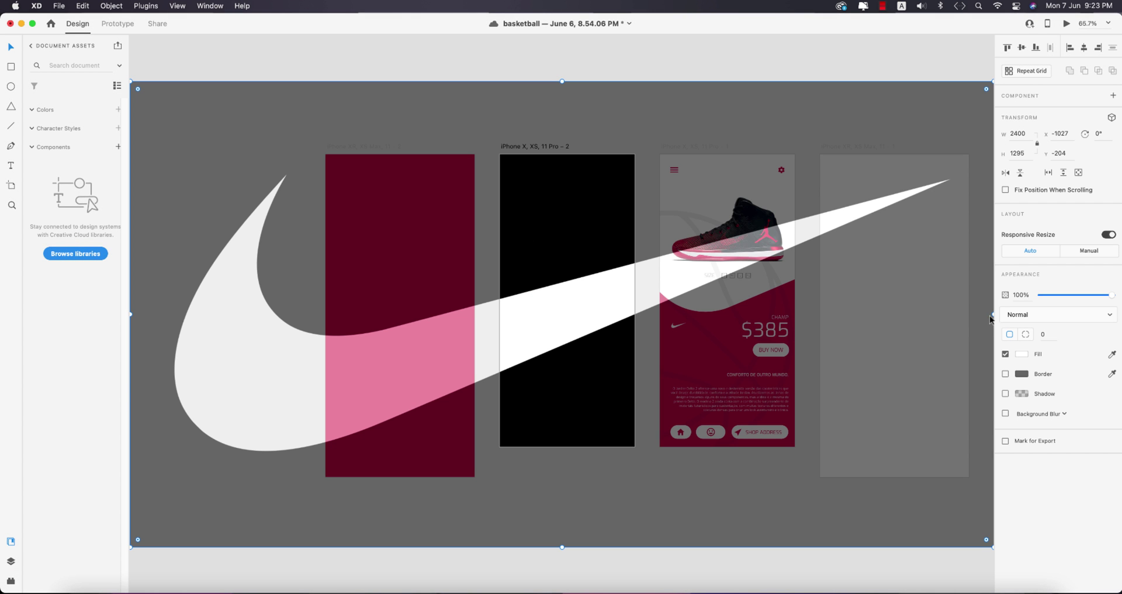
pyautogui.moveTo(993, 314); pyautogui.dragTo(414, 312)
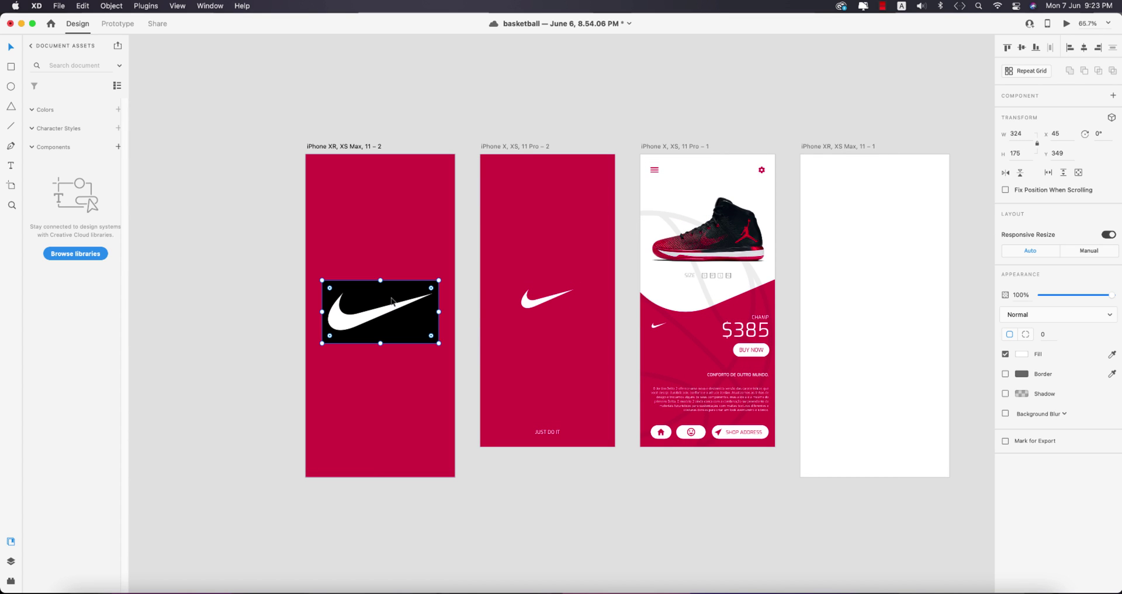
# Step: Set the swoosh's blend mode to Lighten to hide its black background, then shrink it further
pyautogui.click(1022, 316)
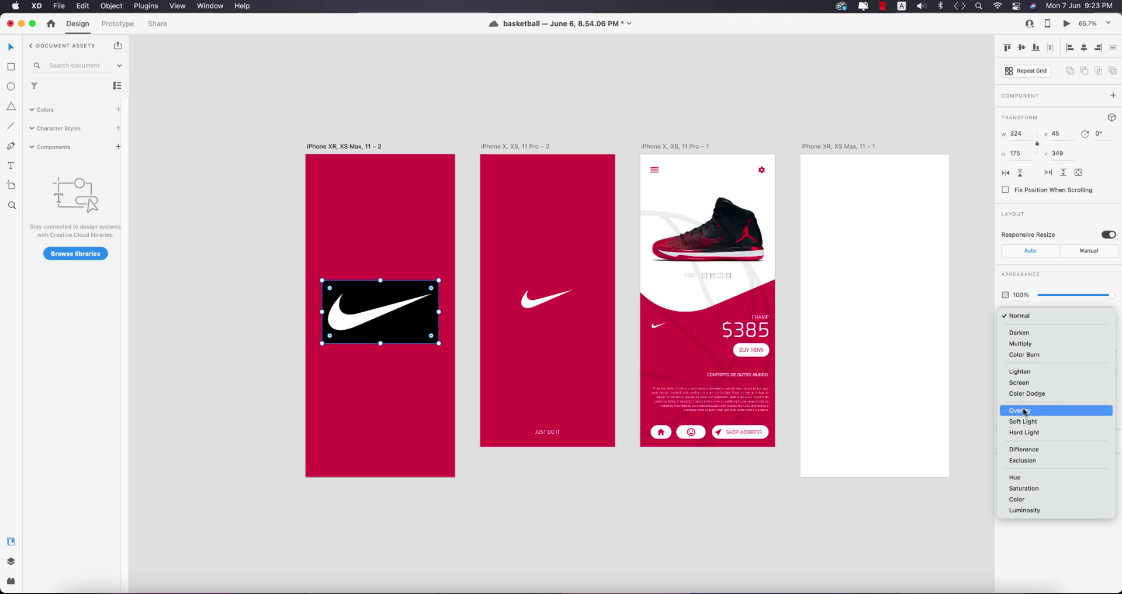
pyautogui.click(1020, 372)
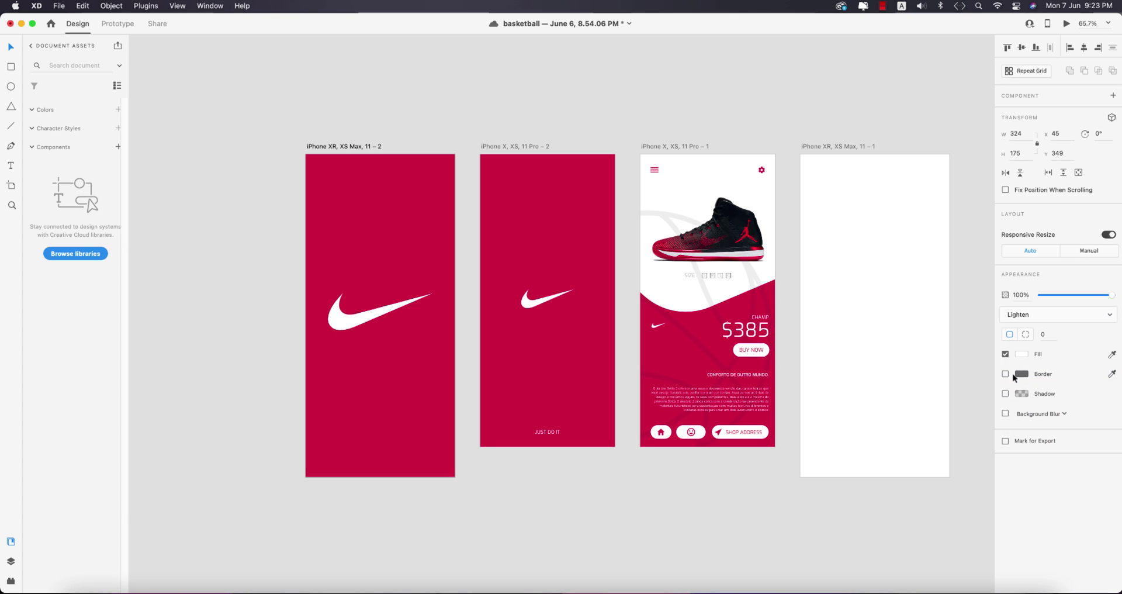
pyautogui.click(591, 511)
pyautogui.click(365, 334)
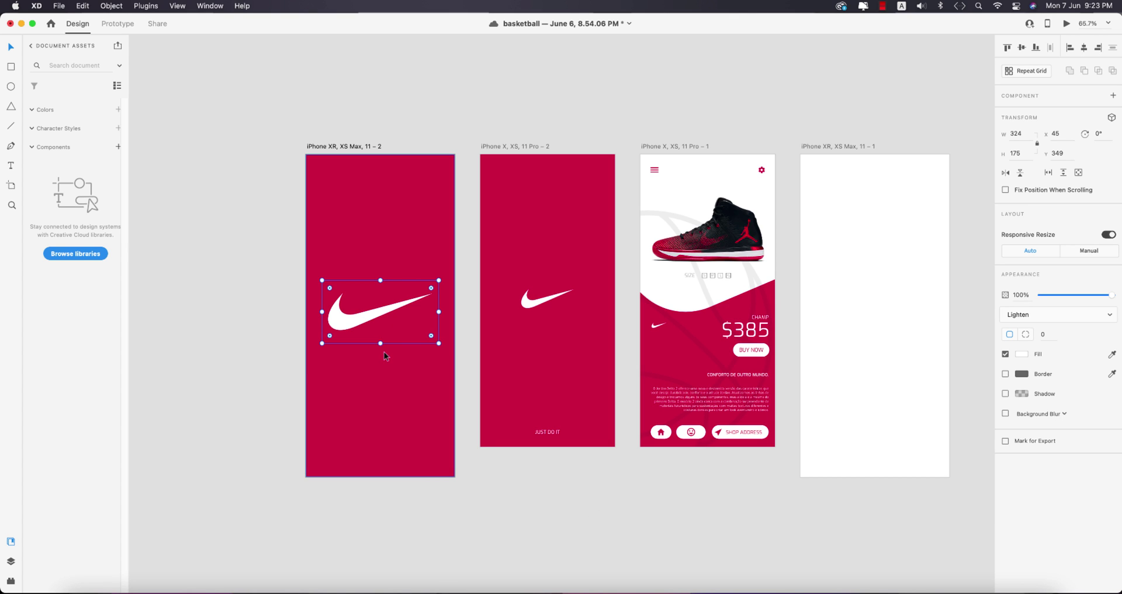
pyautogui.moveTo(381, 344); pyautogui.dragTo(387, 314)
pyautogui.click(496, 524)
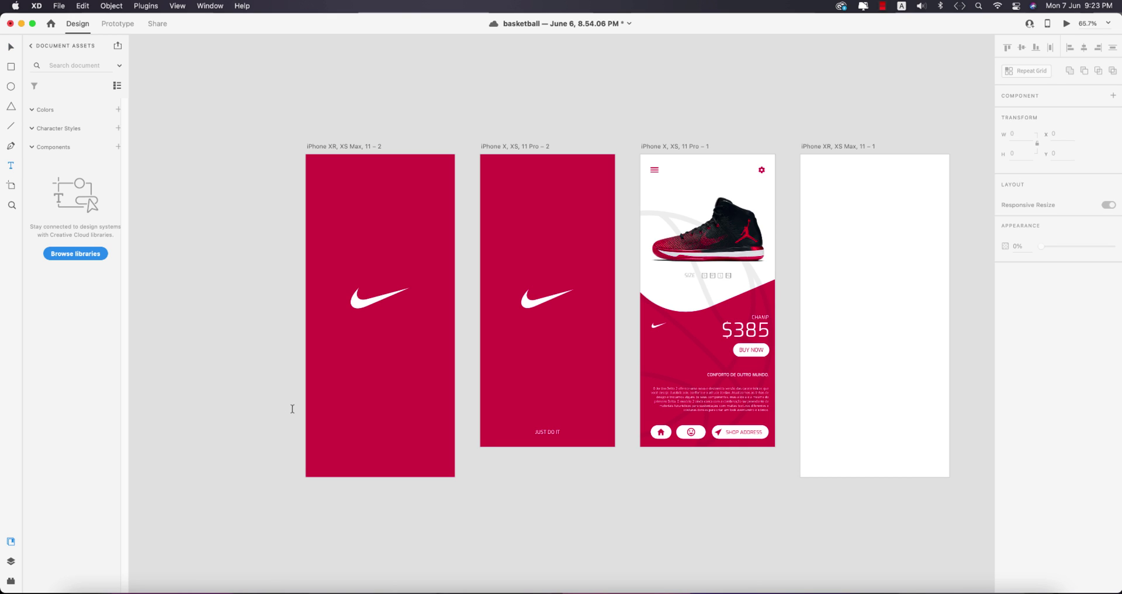
# Step: Centre the white Exo Medium 14 "JUST DO IT" text horizontally near the left artboard's bottom
pyautogui.click(355, 453)
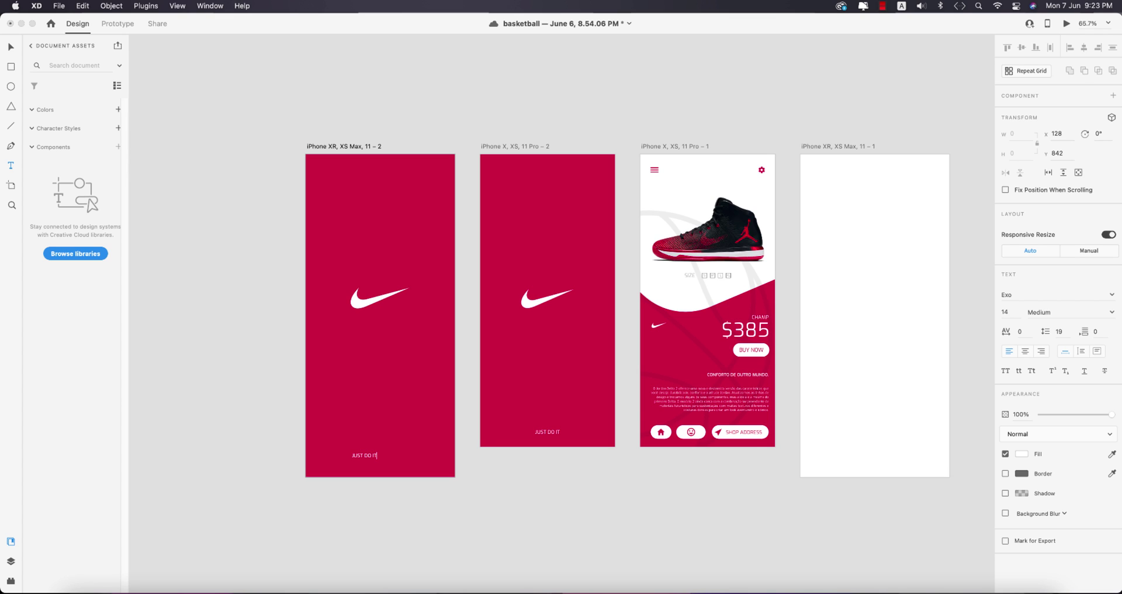
pyautogui.press('Escape')
pyautogui.click(365, 455)
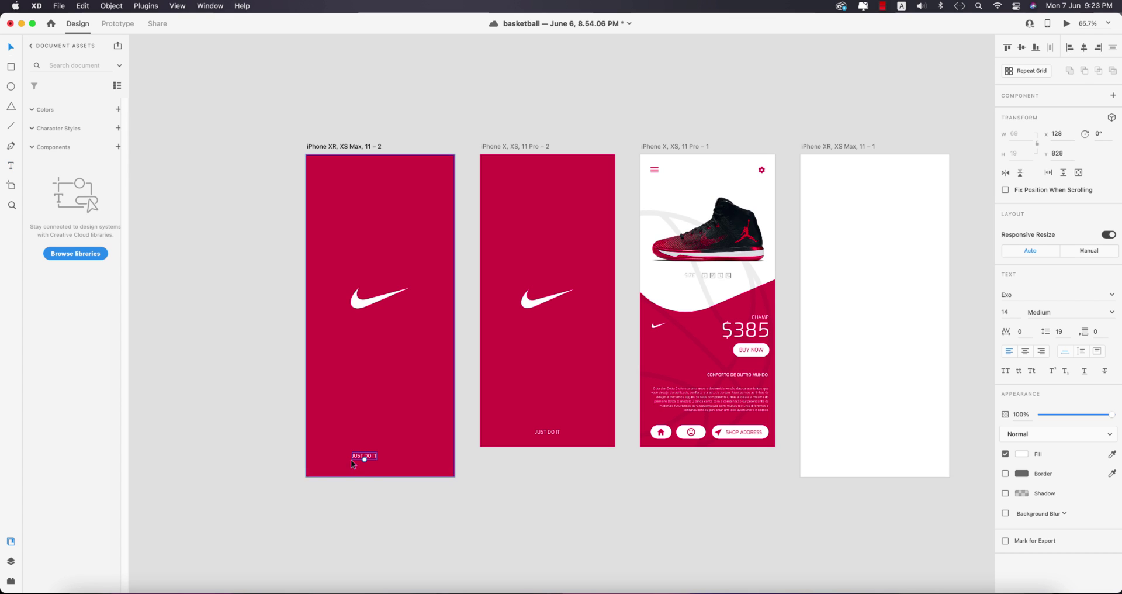
pyautogui.moveTo(372, 459); pyautogui.dragTo(387, 460)
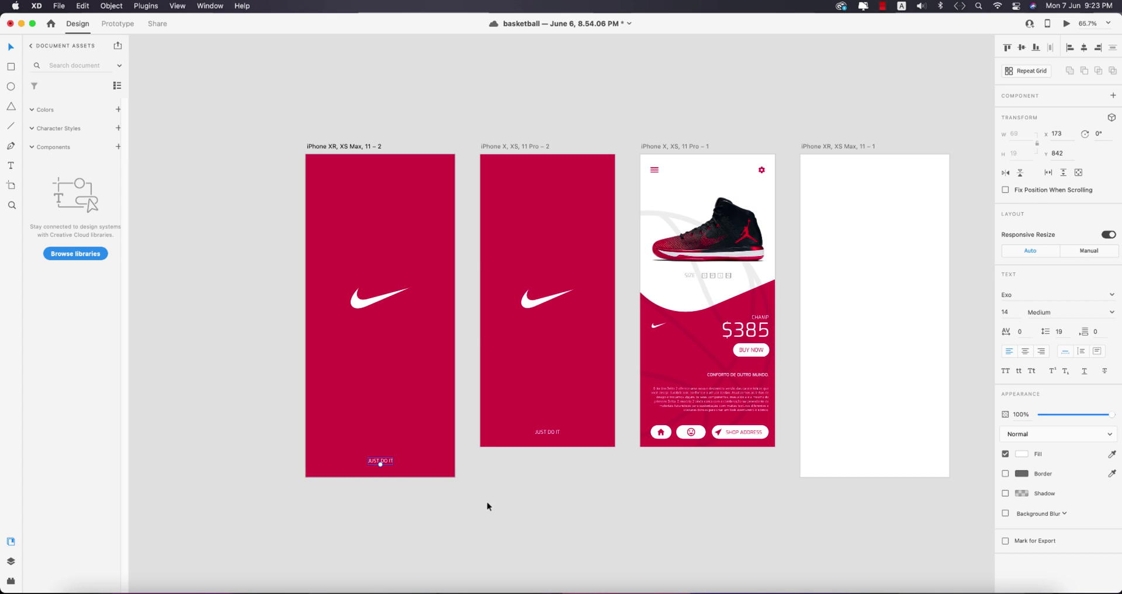
pyautogui.click(475, 499)
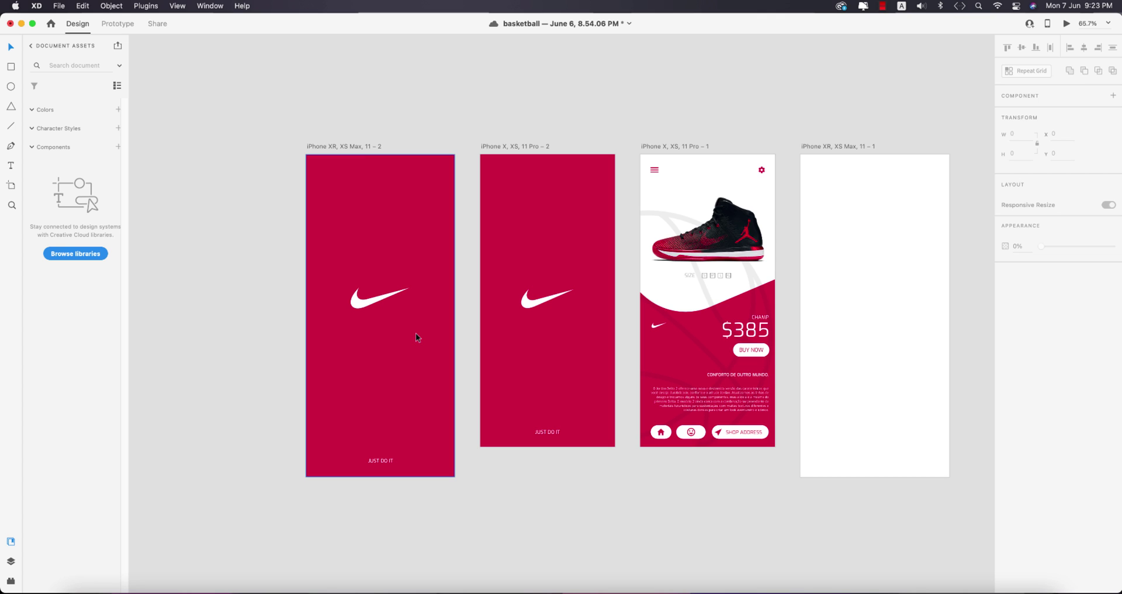
pyautogui.click(388, 205)
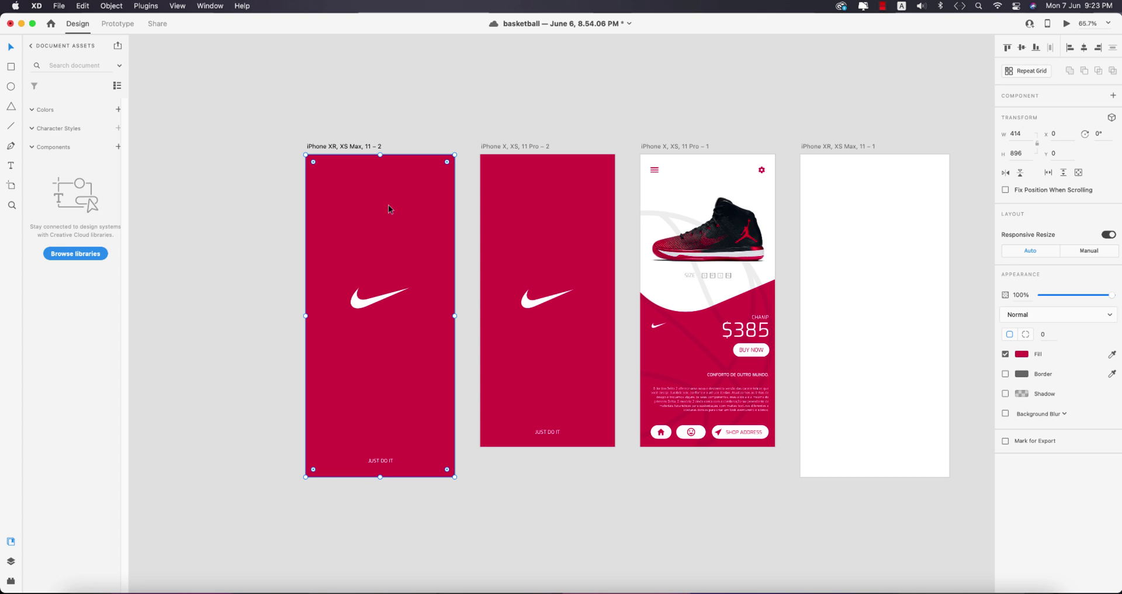
# Step: Set the left artboard's background fill to hex #C9274E
pyautogui.click(1022, 354)
pyautogui.click(963, 397)
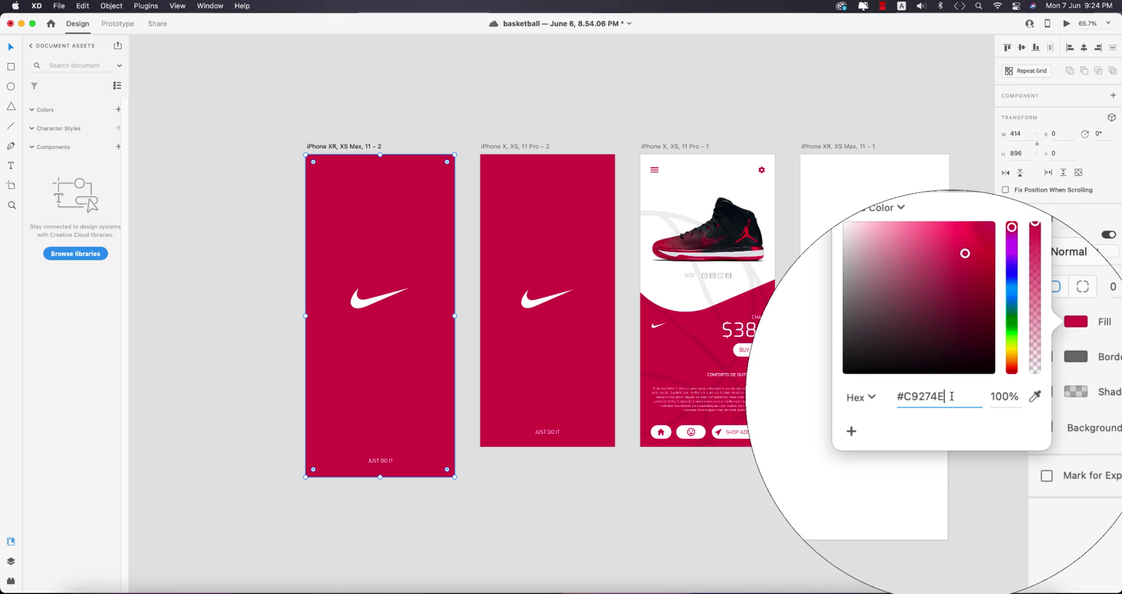
pyautogui.press('super+a')
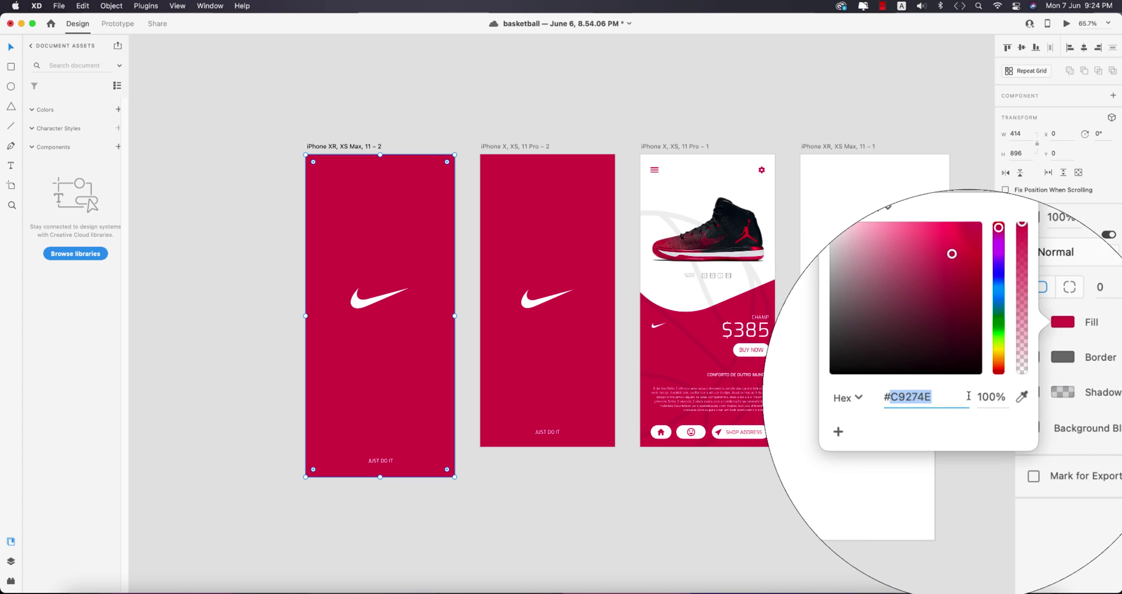
pyautogui.click(962, 495)
pyautogui.hscroll(5, 794, 419)
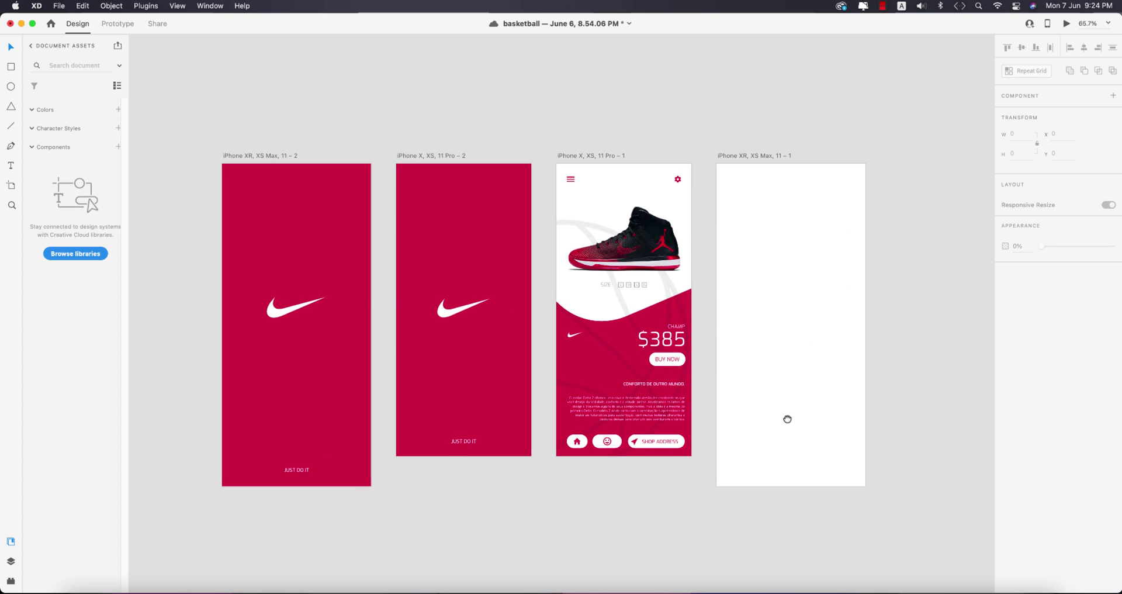
pyautogui.scroll(3, 518, 261)
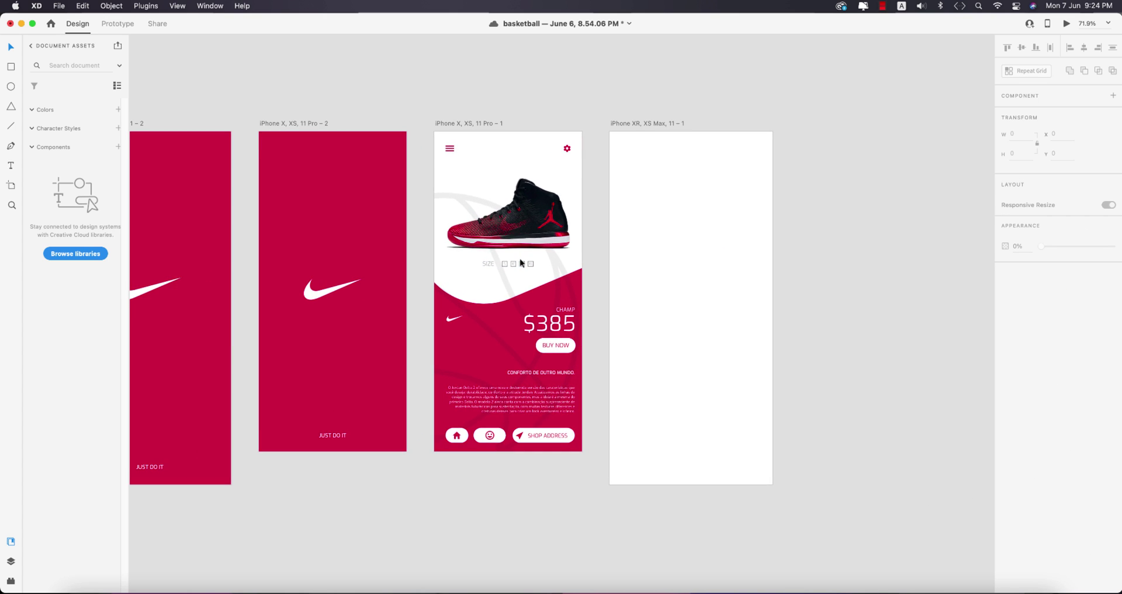
pyautogui.scroll(4, 522, 263)
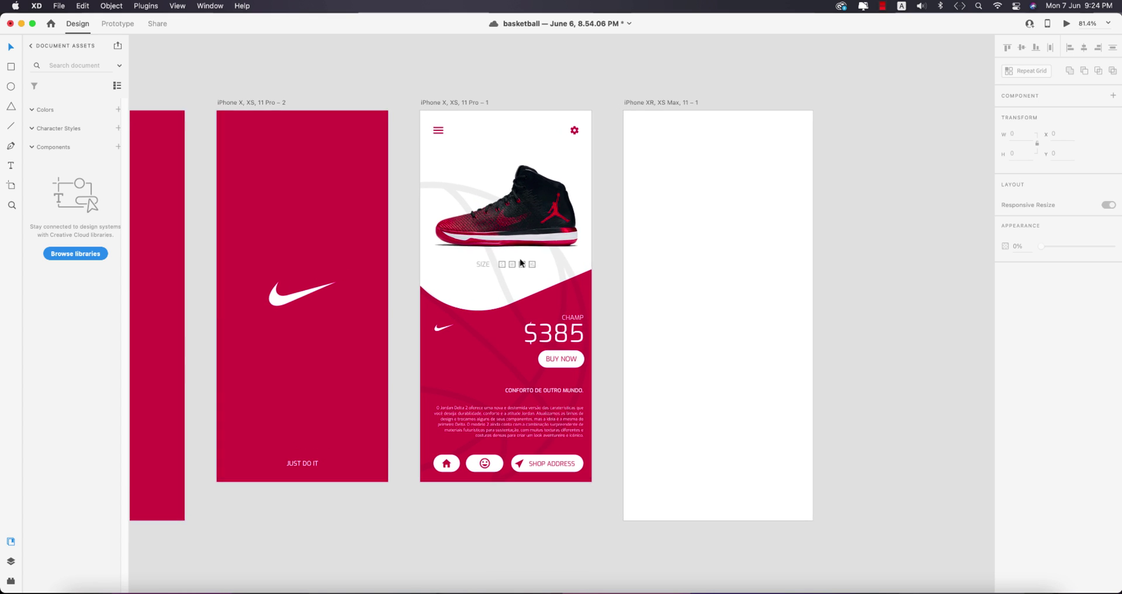
pyautogui.hscroll(2, 736, 349)
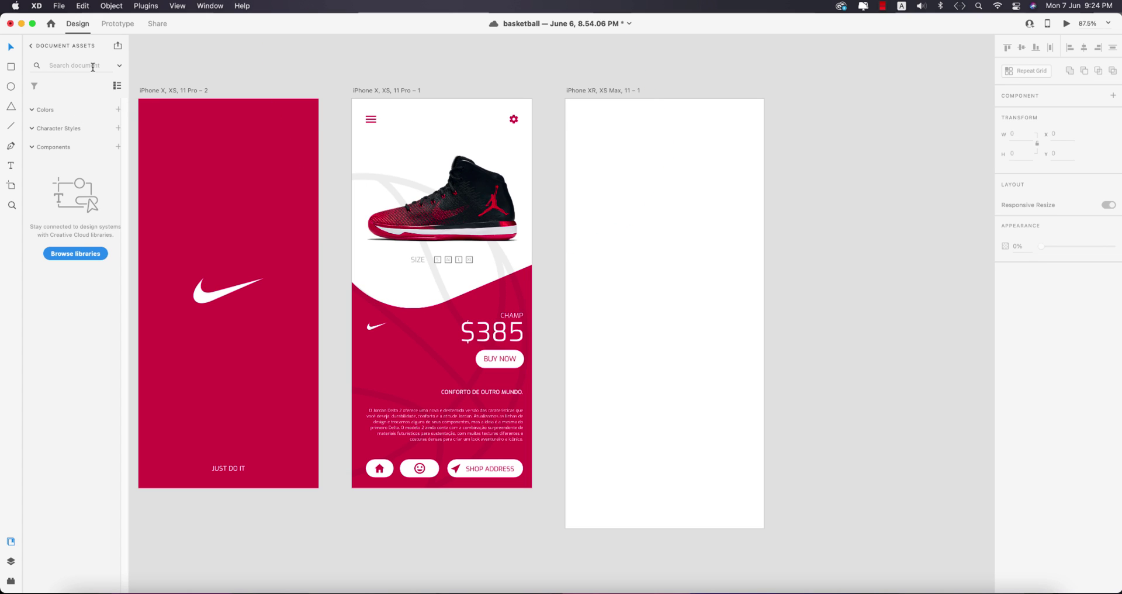
# Step: Insert a Feather menu icon from Icons 4 Design near the right artboard's top-left corner
pyautogui.click(31, 45)
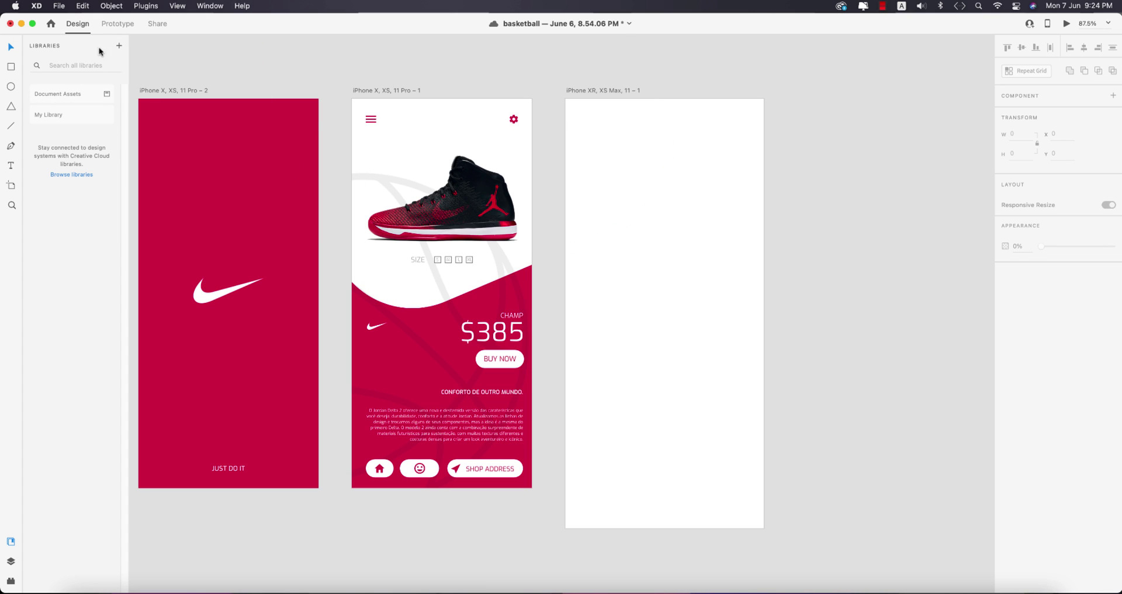
pyautogui.click(10, 582)
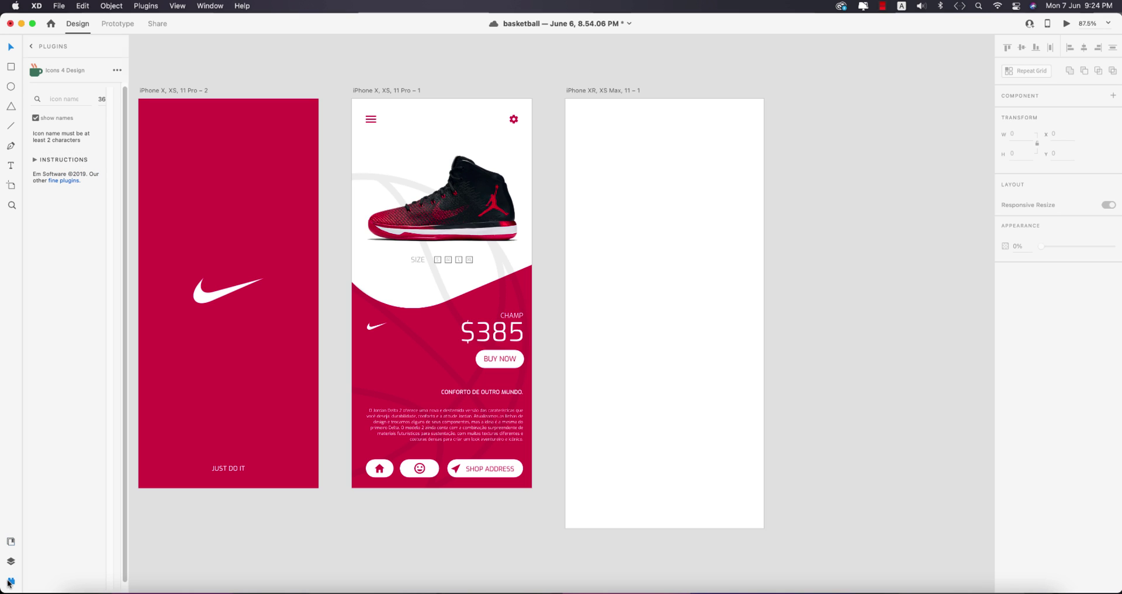
pyautogui.click(32, 47)
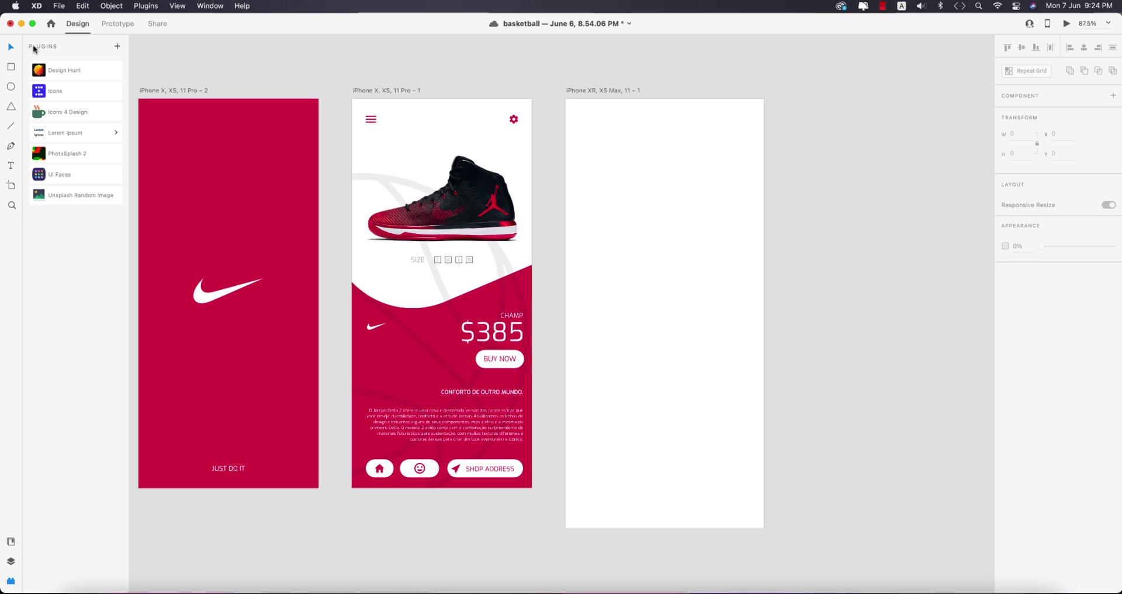
pyautogui.click(66, 113)
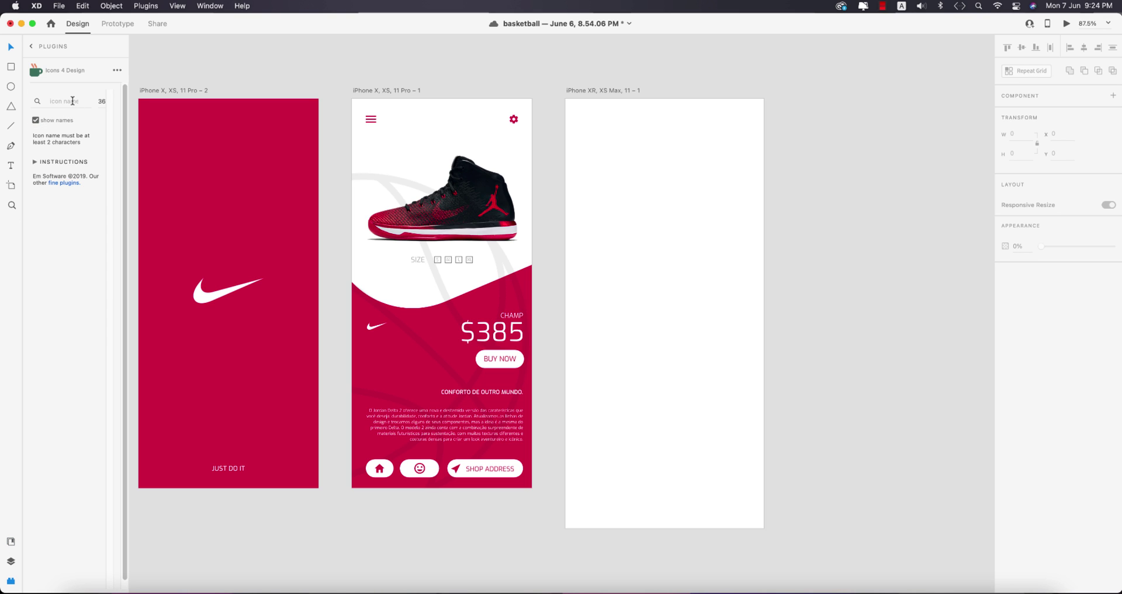
pyautogui.click(60, 101)
pyautogui.write('menu')
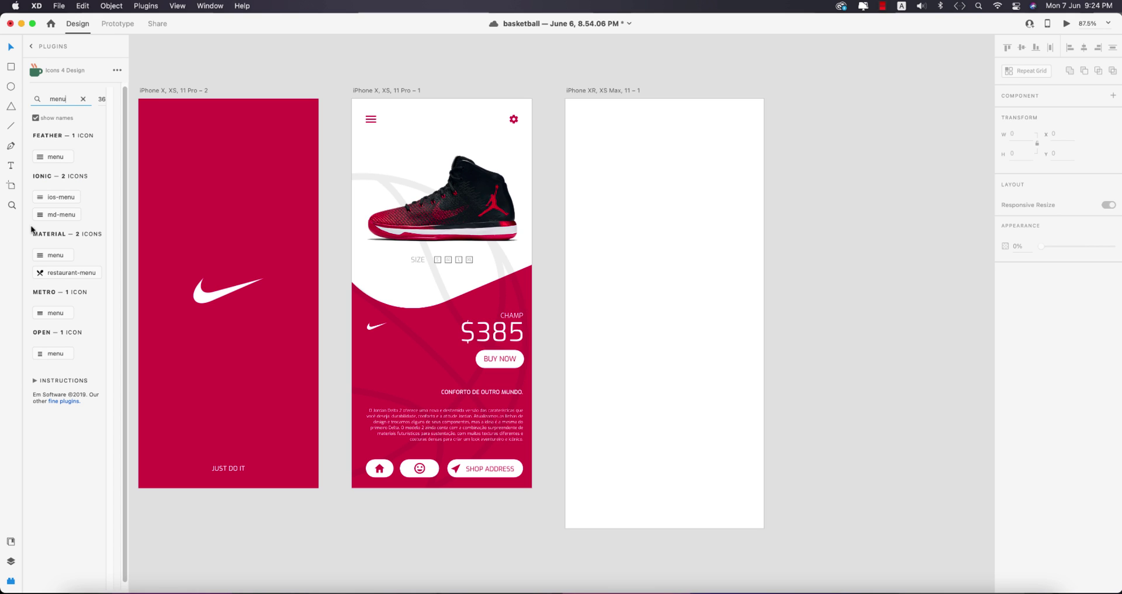
pyautogui.click(585, 158)
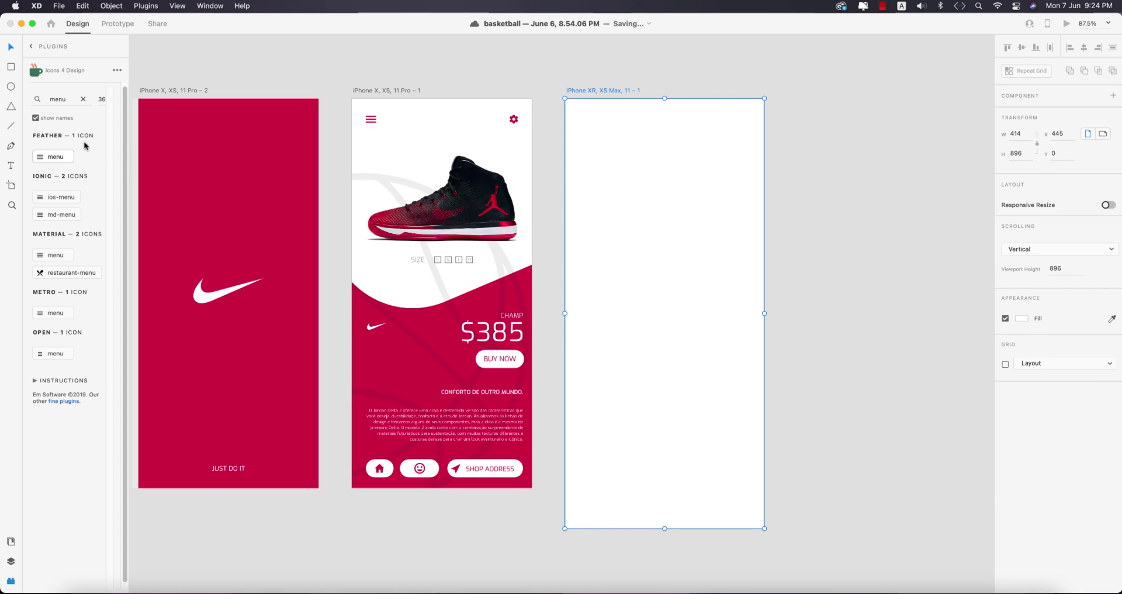
pyautogui.click(53, 157)
pyautogui.moveTo(574, 107); pyautogui.dragTo(592, 123)
# Step: Insert the md-settings gear icon at the artboard's top right
pyautogui.doubleClick(84, 99)
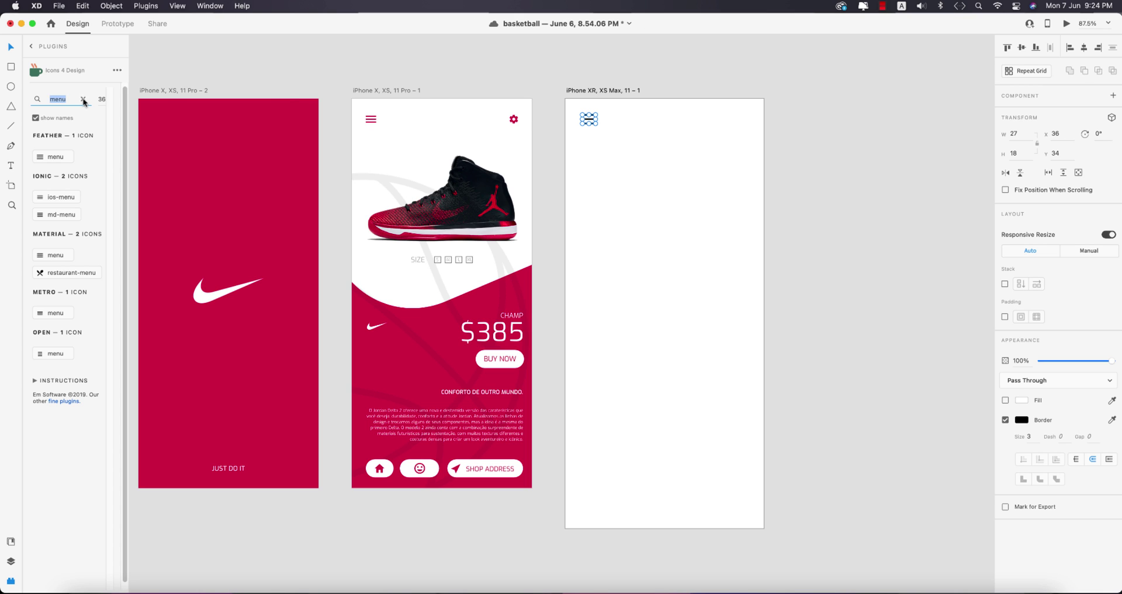
pyautogui.click(84, 99)
pyautogui.write('se')
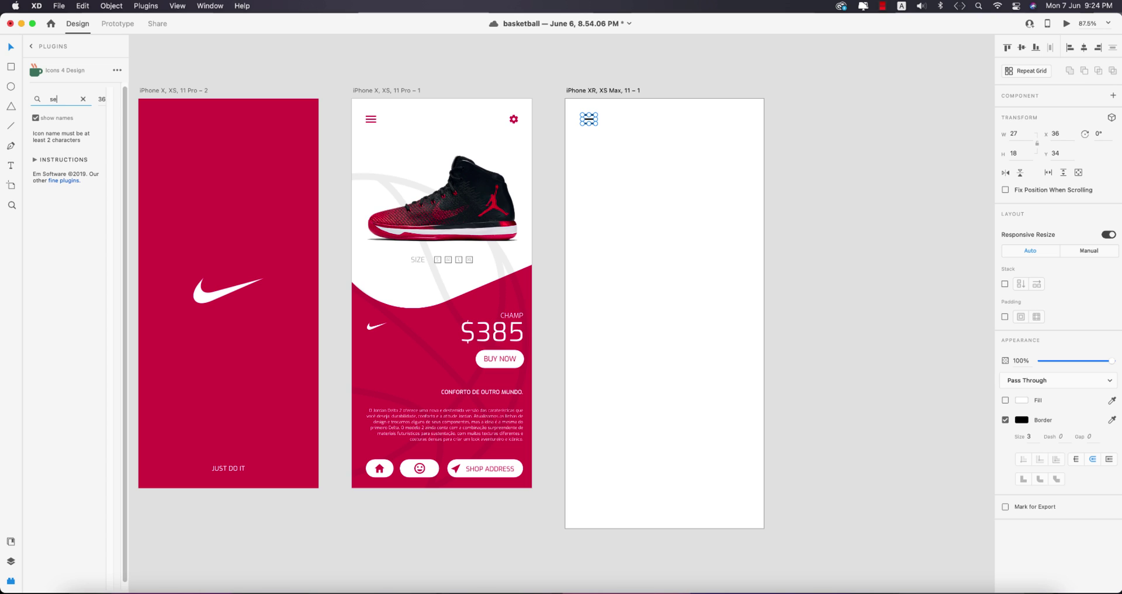
pyautogui.write('ttings')
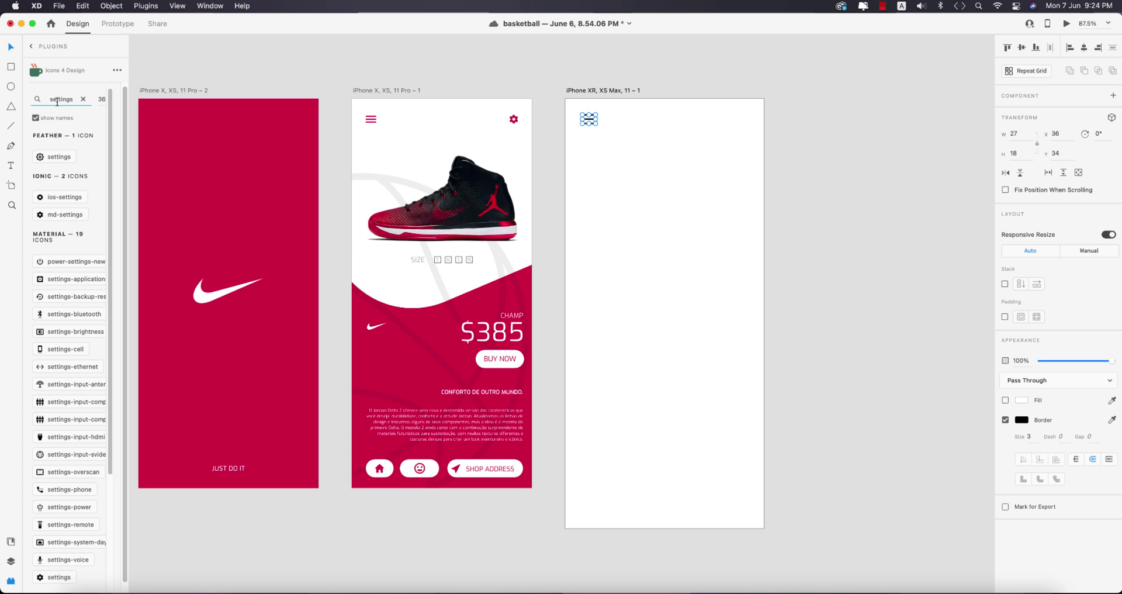
pyautogui.click(41, 215)
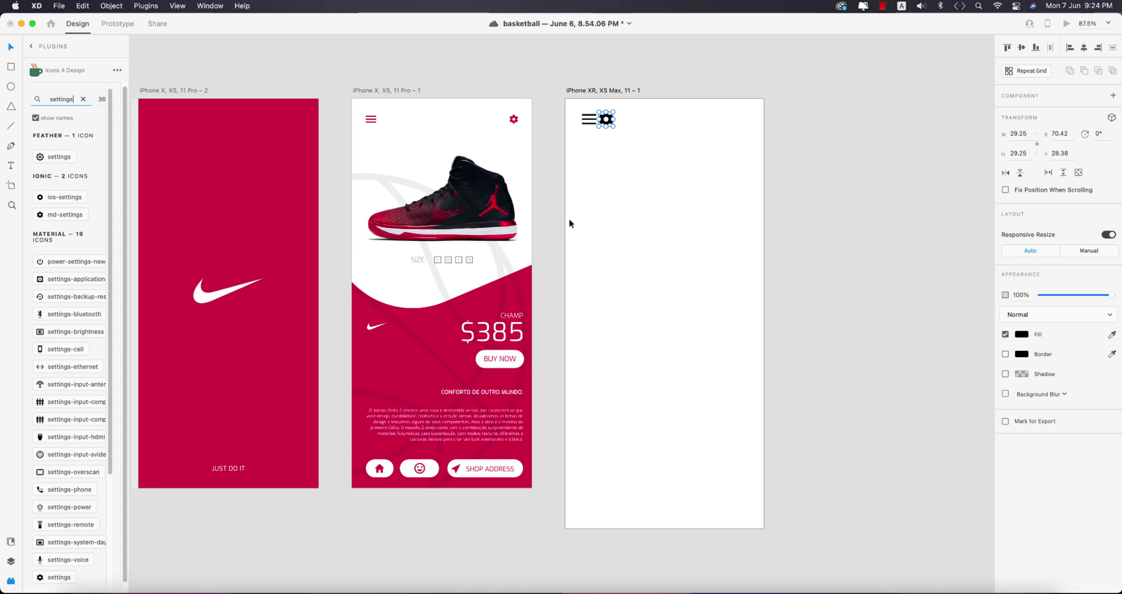
pyautogui.moveTo(610, 123); pyautogui.dragTo(744, 123)
pyautogui.click(724, 183)
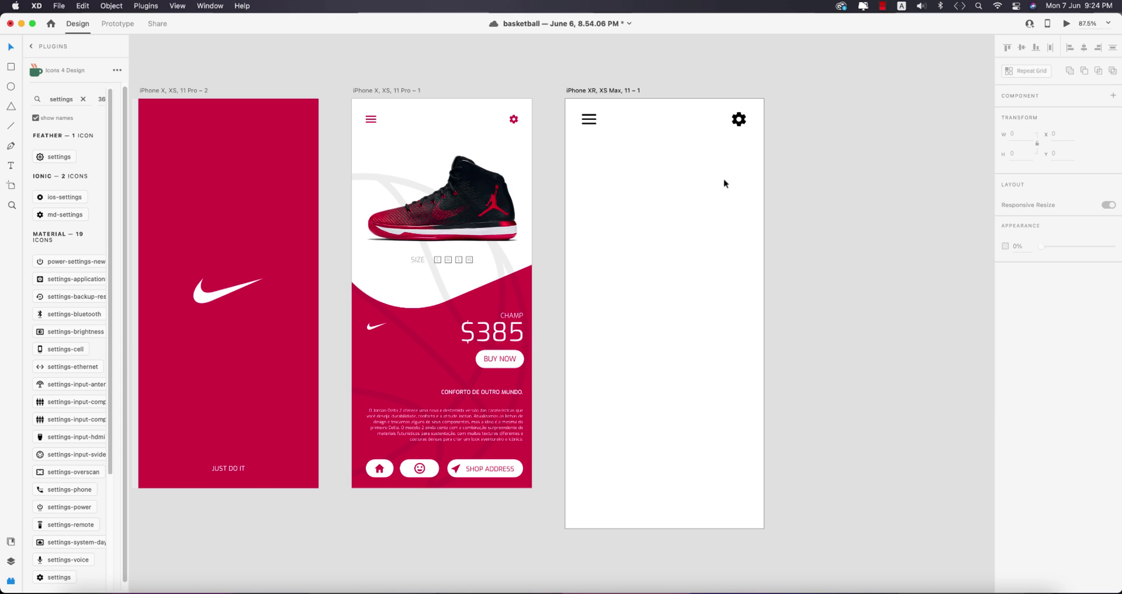
# Step: Enlarge the hamburger icon with thicker lines and shrink the gear icon slightly
pyautogui.moveTo(581, 109); pyautogui.dragTo(603, 135)
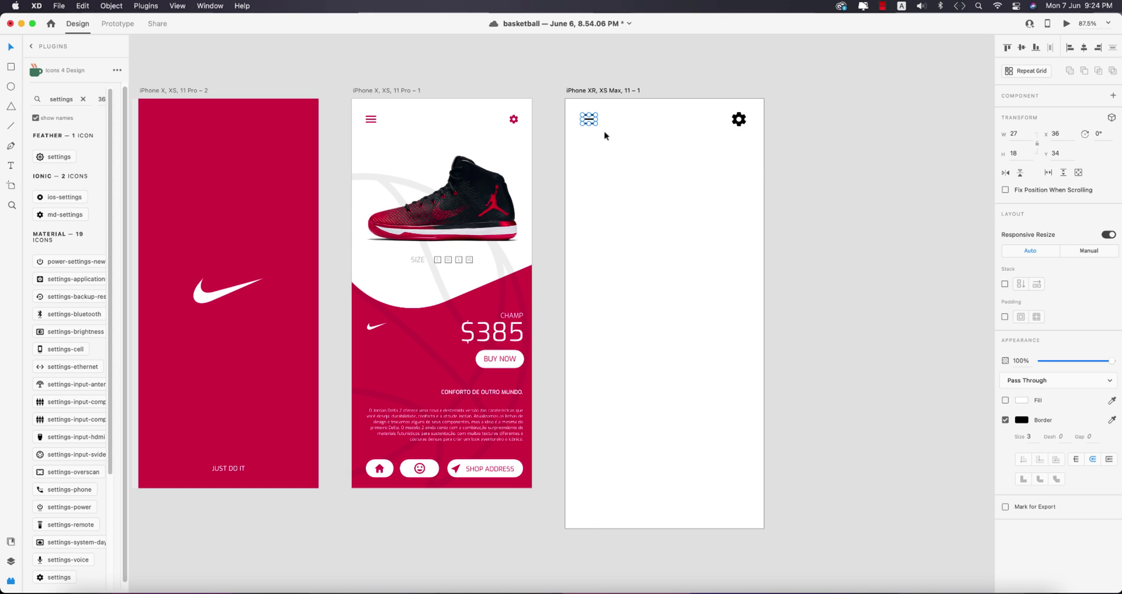
pyautogui.scroll(-1, 784, 96)
pyautogui.scroll(-3, 785, 95)
pyautogui.scroll(5, 783, 95)
pyautogui.moveTo(268, 110); pyautogui.dragTo(269, 111)
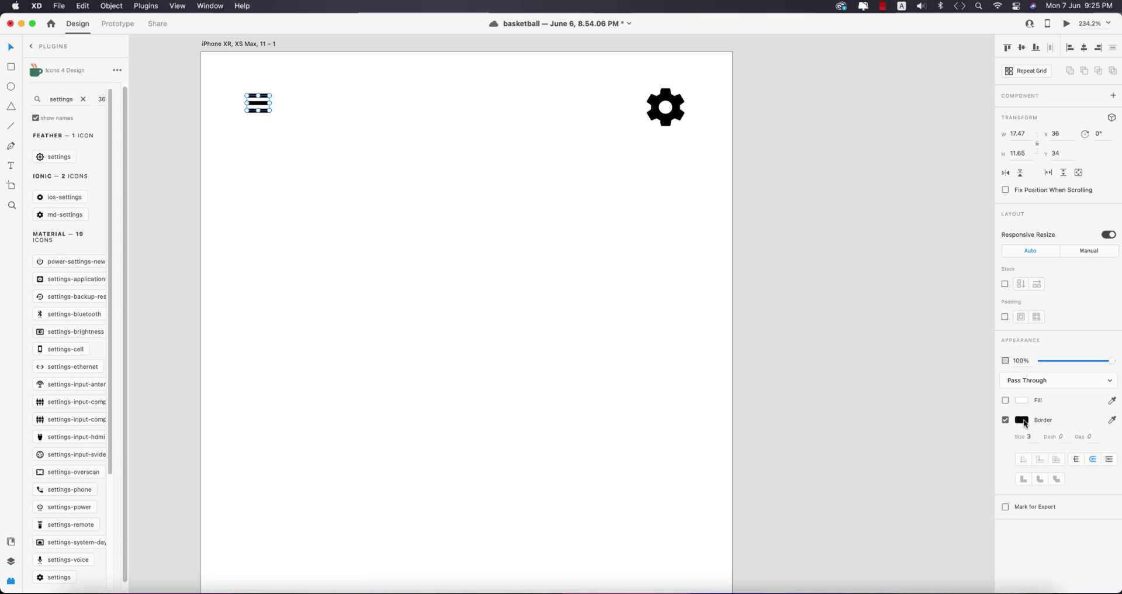
pyautogui.press('Return')
pyautogui.click(673, 117)
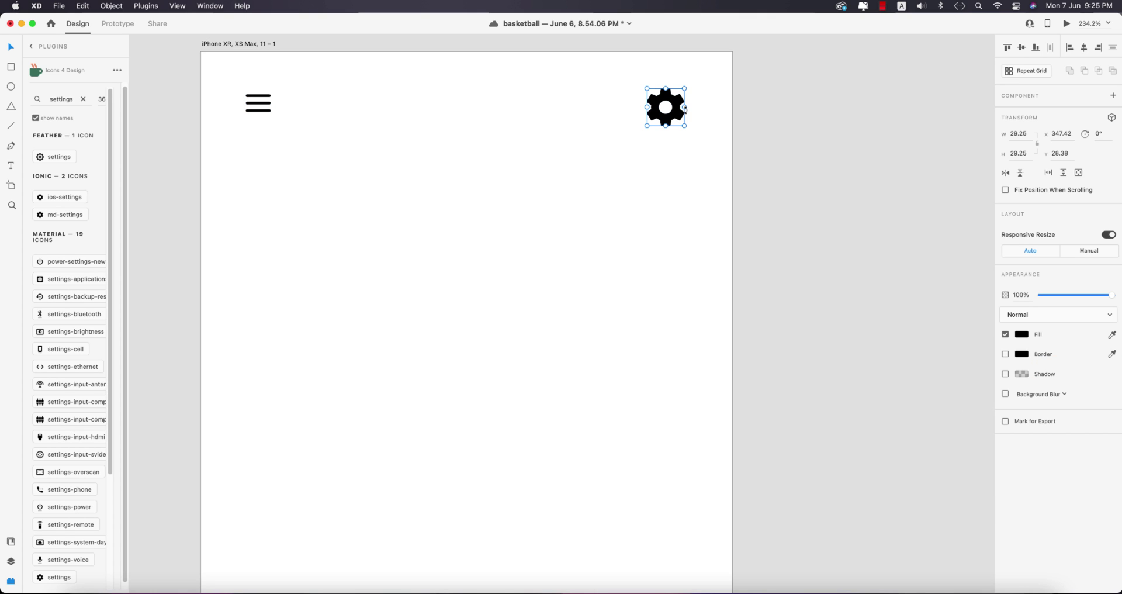
pyautogui.moveTo(687, 108); pyautogui.dragTo(678, 108)
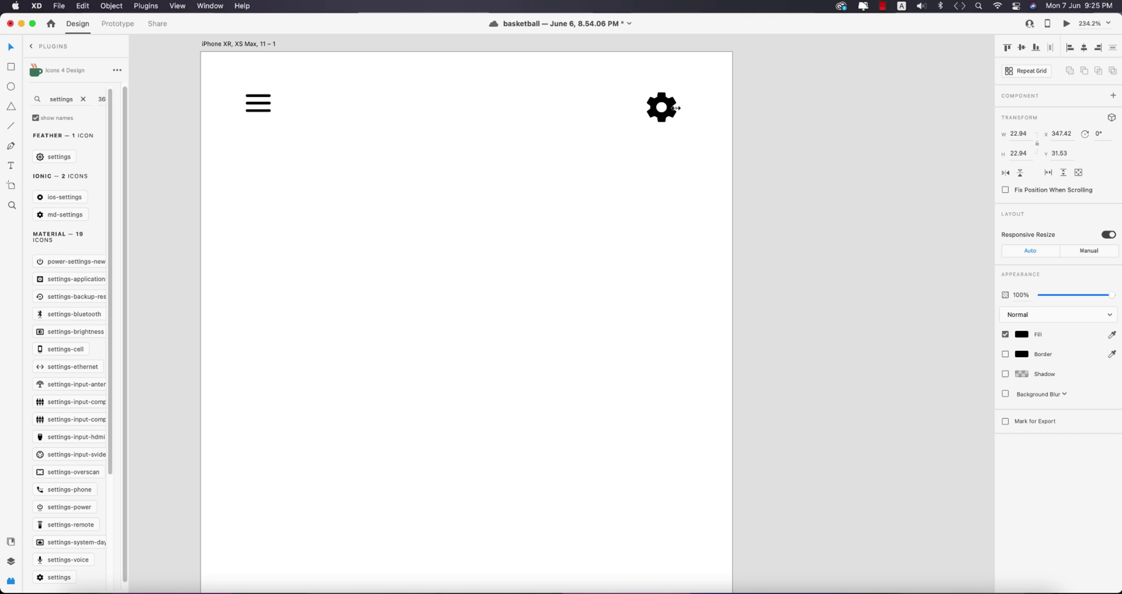
# Step: Add horizontal guides at Y 32 and 46, fit the gear between them, and draw a small rectangle
pyautogui.moveTo(356, 52); pyautogui.dragTo(362, 92)
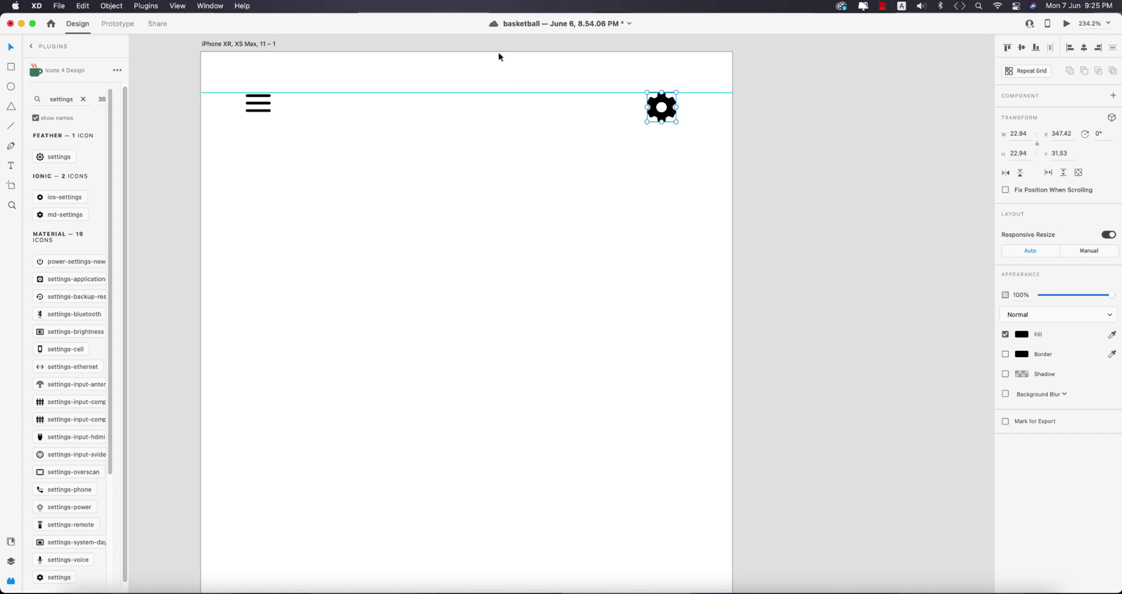
pyautogui.moveTo(496, 51); pyautogui.dragTo(605, 113)
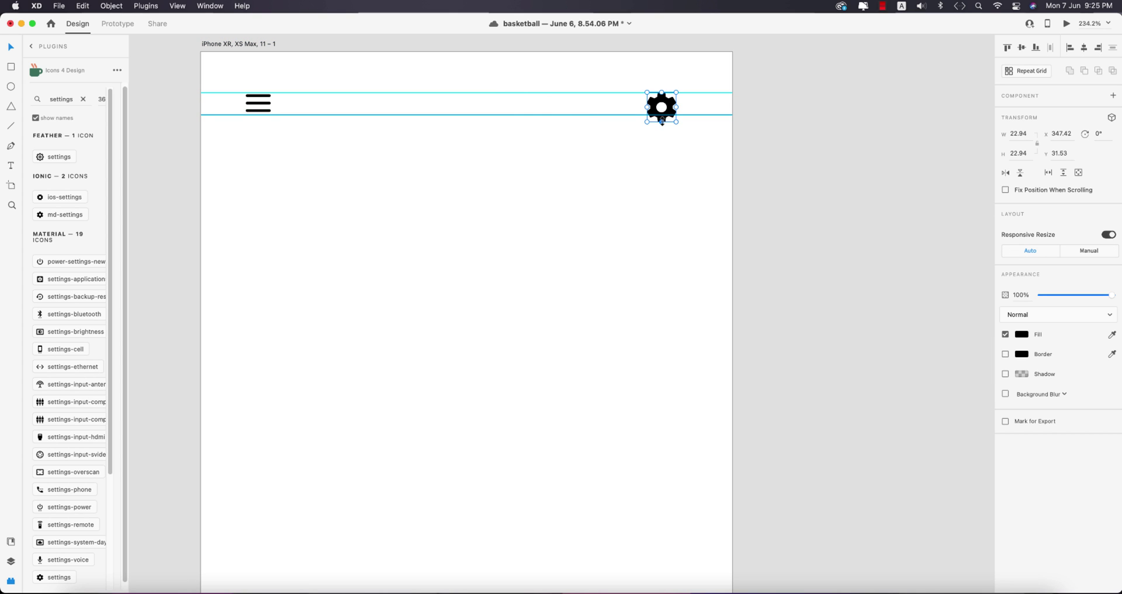
pyautogui.moveTo(677, 122); pyautogui.dragTo(666, 118)
pyautogui.click(661, 148)
pyautogui.press('Escape')
pyautogui.click(10, 67)
pyautogui.moveTo(202, 93); pyautogui.dragTo(248, 115)
# Step: Make the small rectangle borderless with a red fill and move it beside the gear icon
pyautogui.click(13, 47)
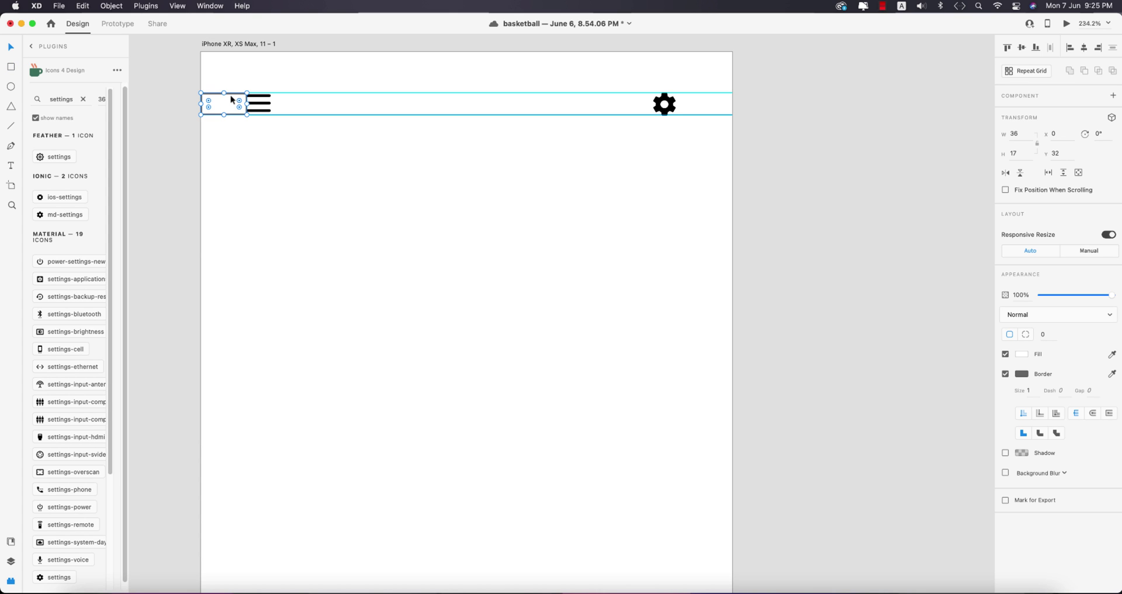
pyautogui.click(1006, 374)
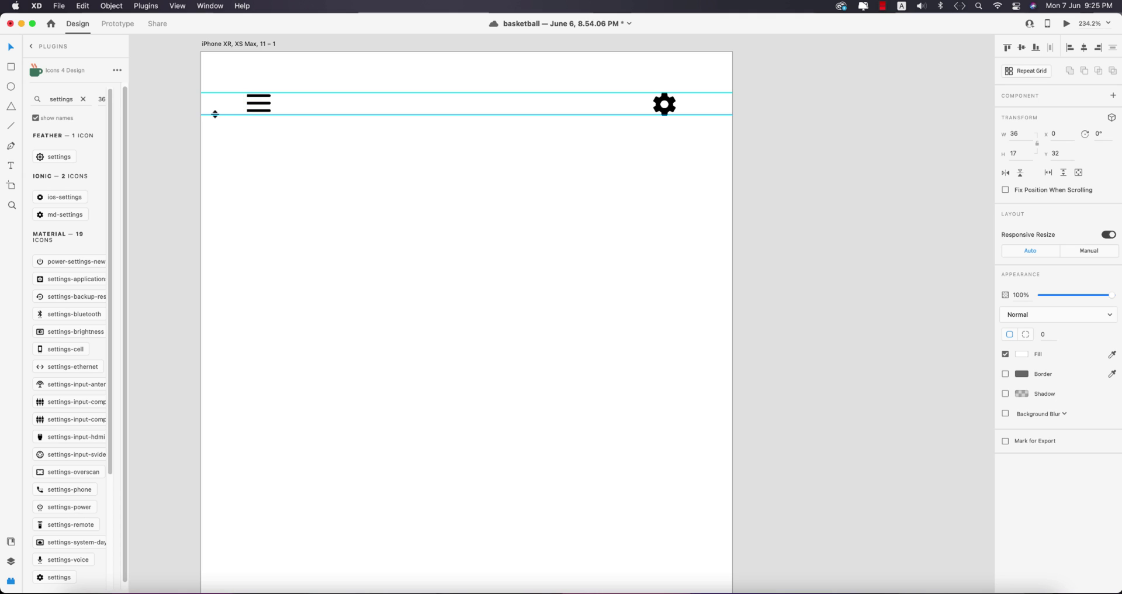
pyautogui.click(1023, 357)
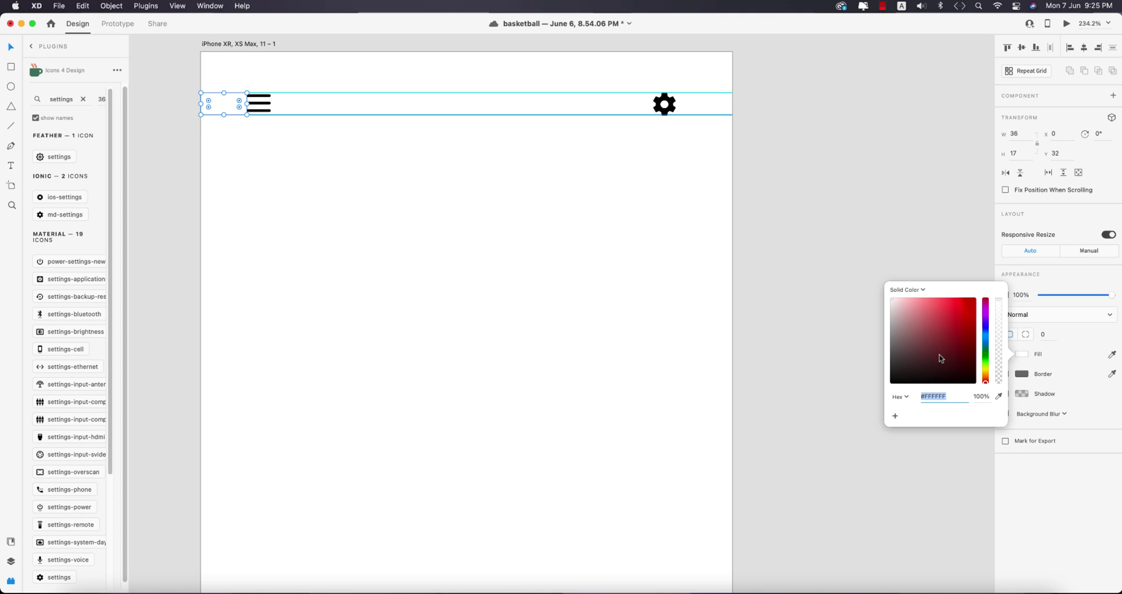
pyautogui.click(935, 318)
pyautogui.click(293, 164)
pyautogui.moveTo(226, 104); pyautogui.dragTo(681, 107)
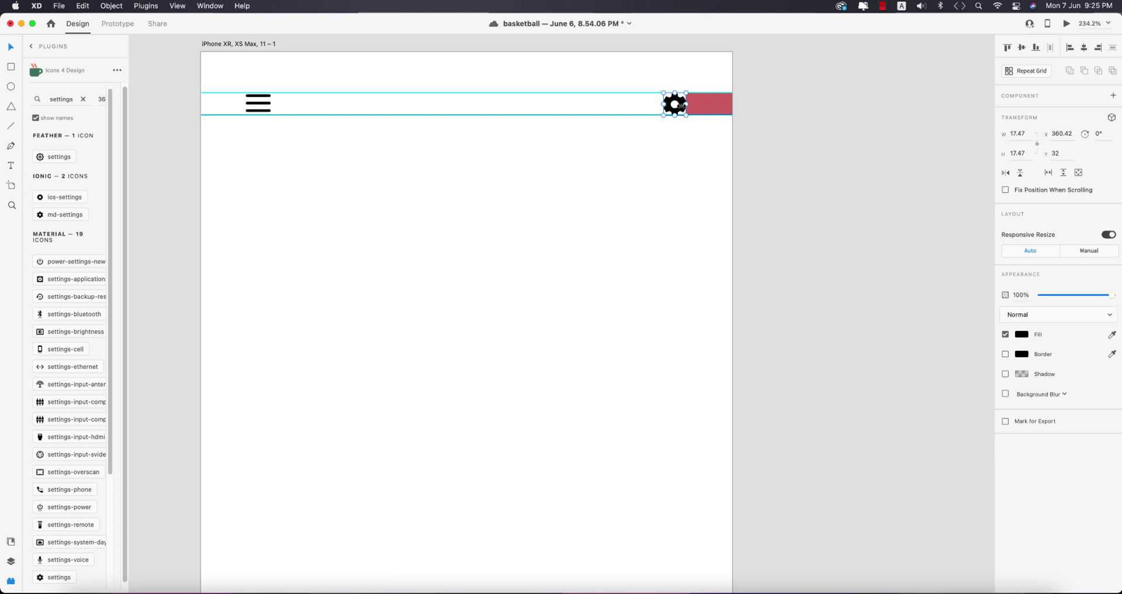
pyautogui.click(706, 106)
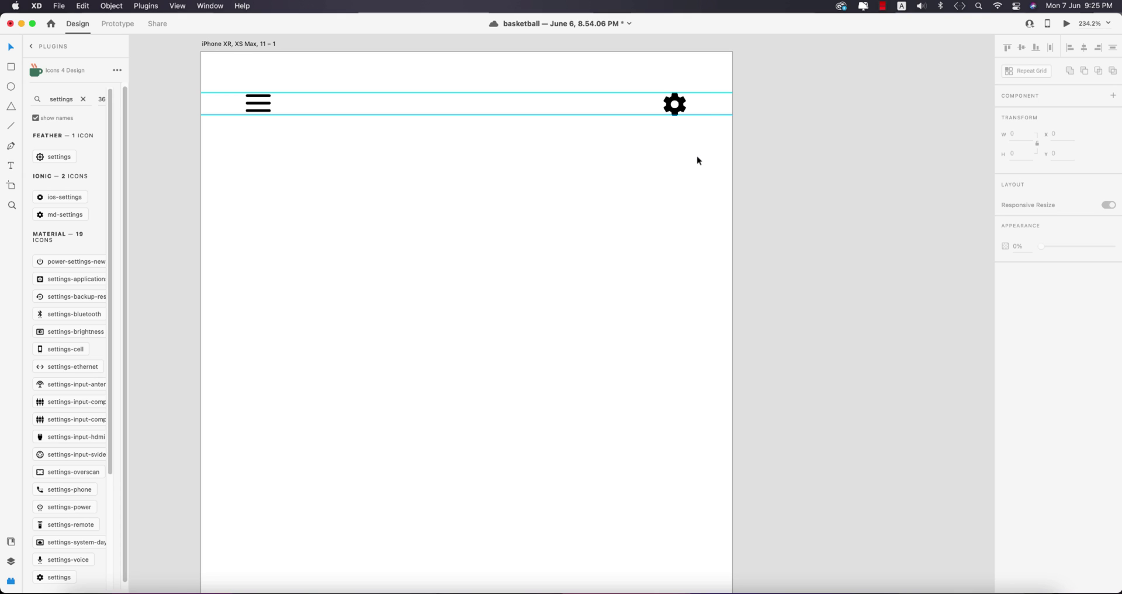
# Step: Remove both horizontal guides from the right artboard
pyautogui.moveTo(731, 92); pyautogui.dragTo(726, 47)
pyautogui.moveTo(707, 115); pyautogui.dragTo(724, 47)
pyautogui.scroll(2, 601, 225)
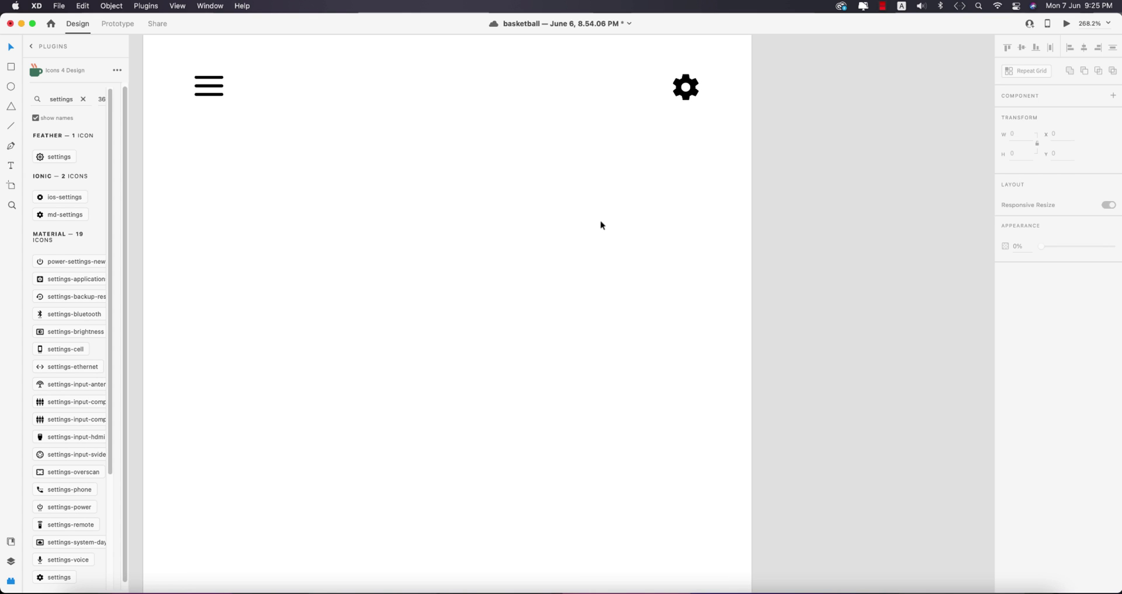
pyautogui.scroll(3, 601, 225)
pyautogui.scroll(-5, 601, 222)
pyautogui.hscroll(-2, 607, 263)
pyautogui.hscroll(-3, 610, 292)
pyautogui.scroll(-3, 611, 293)
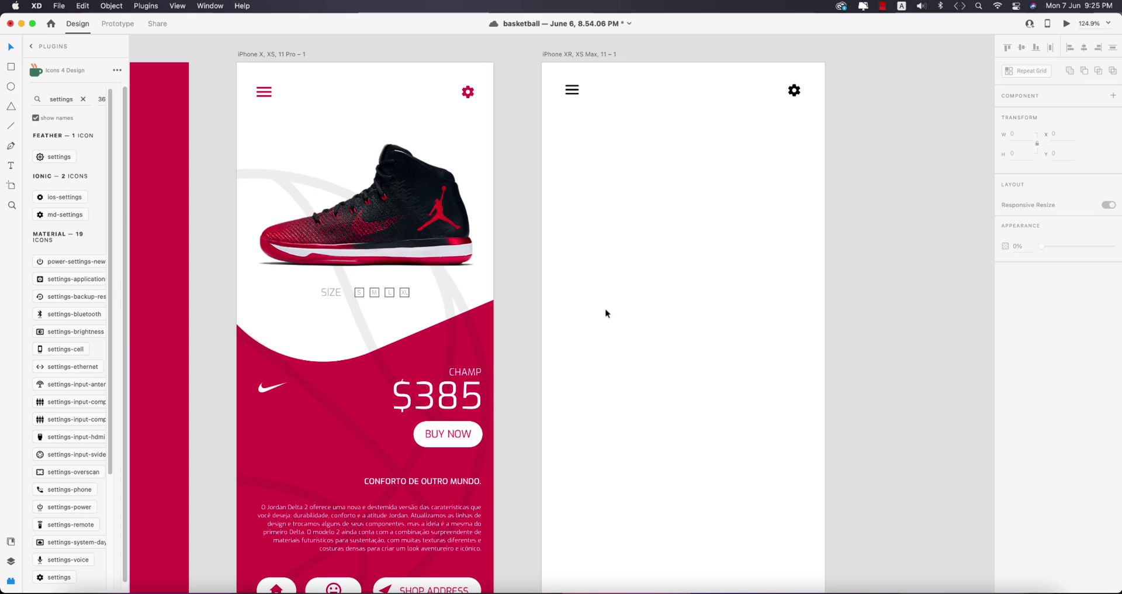
pyautogui.scroll(-2, 704, 321)
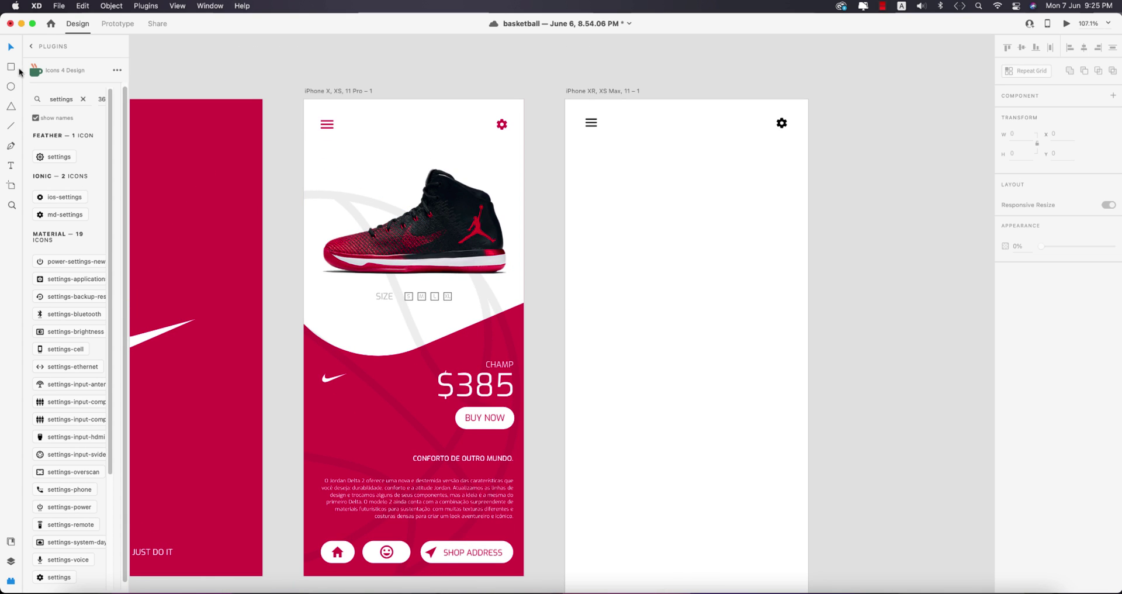
# Step: Draw a borderless light-grey rounded square on the third screen
pyautogui.moveTo(596, 190); pyautogui.dragTo(812, 529)
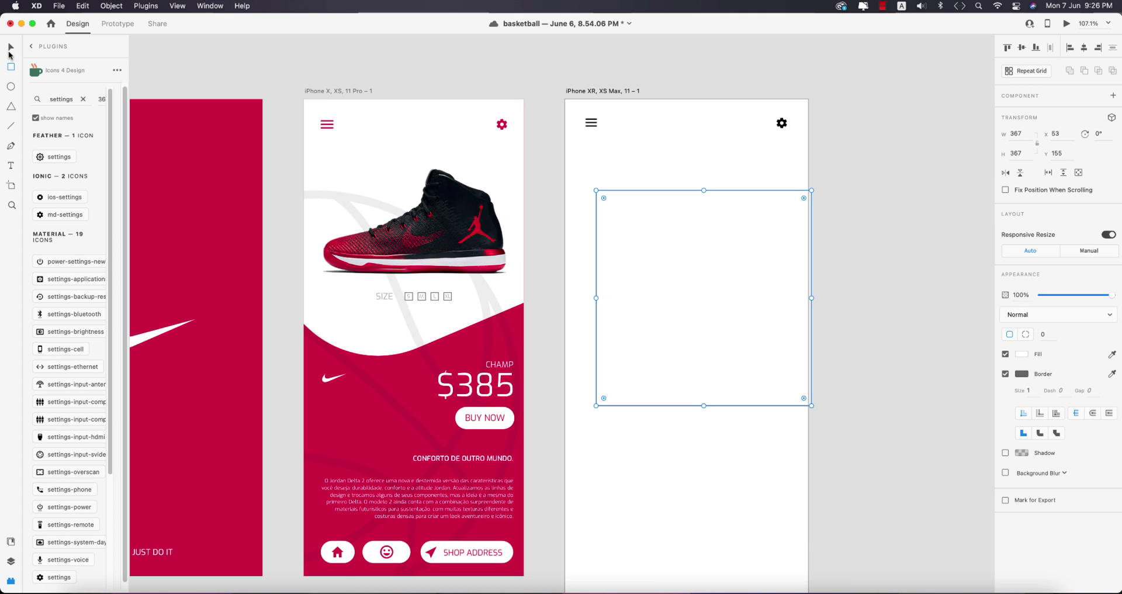
pyautogui.moveTo(803, 199); pyautogui.dragTo(881, 306)
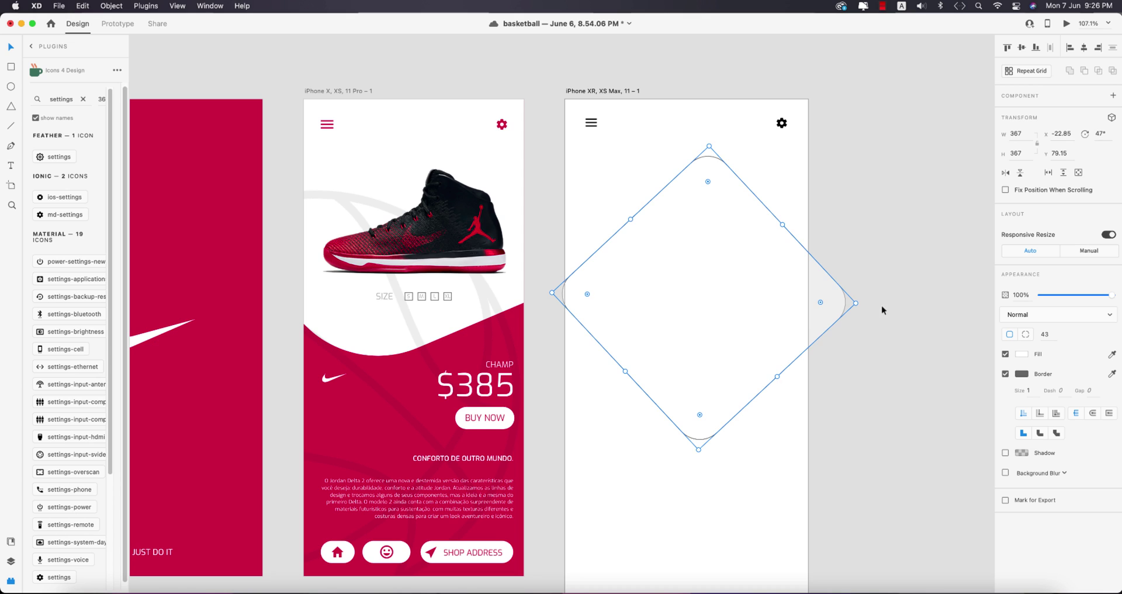
pyautogui.click(1018, 358)
pyautogui.click(1023, 354)
pyautogui.click(1006, 373)
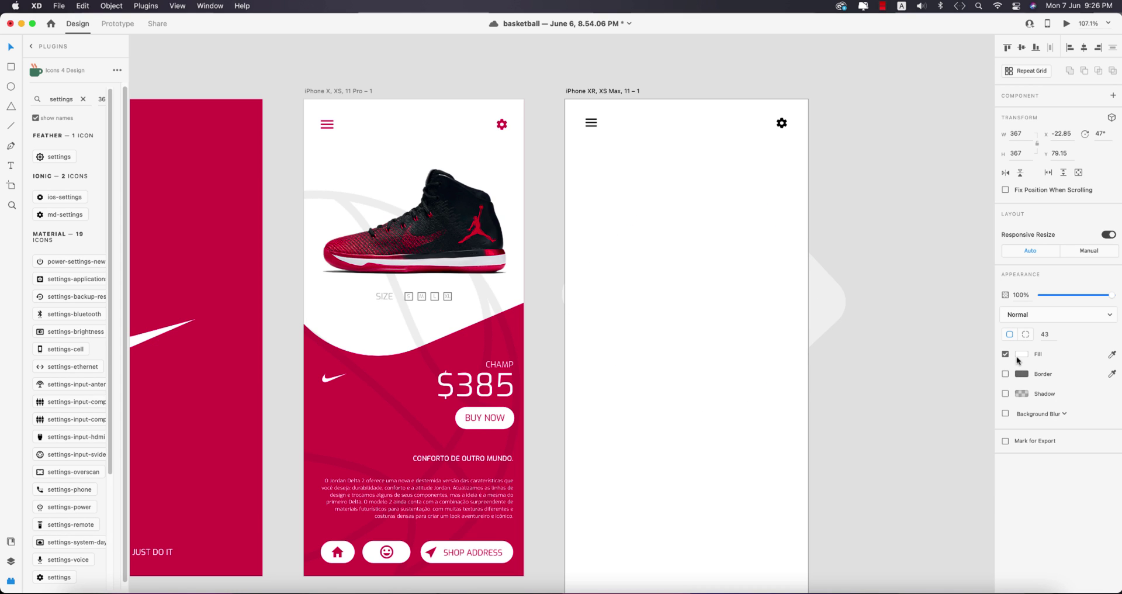
pyautogui.click(1022, 355)
pyautogui.click(893, 309)
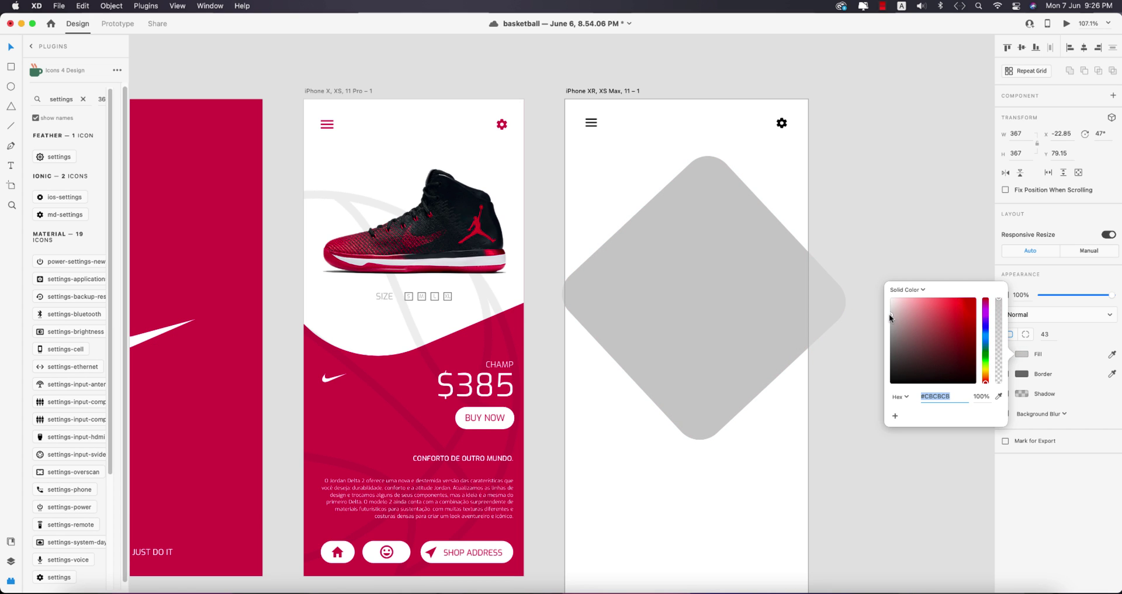
pyautogui.click(846, 365)
# Step: Rotate the square 47°, round its corners much more, and enlarge it across the screen's top
pyautogui.moveTo(708, 144); pyautogui.dragTo(708, 244)
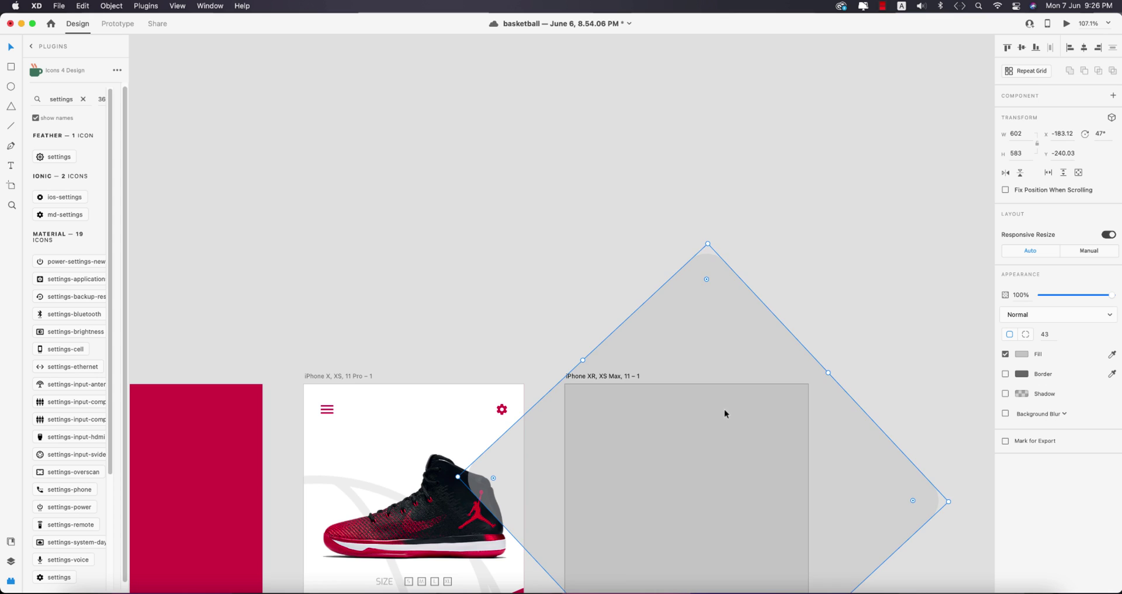
pyautogui.scroll(-5, 724, 404)
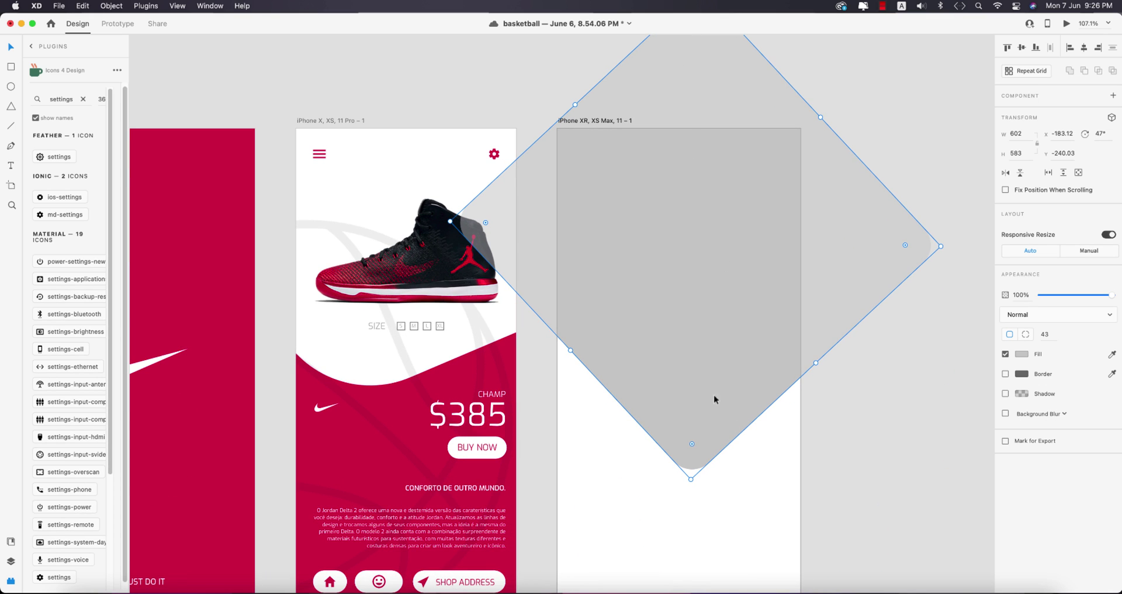
pyautogui.moveTo(691, 446); pyautogui.dragTo(647, 361)
pyautogui.click(903, 261)
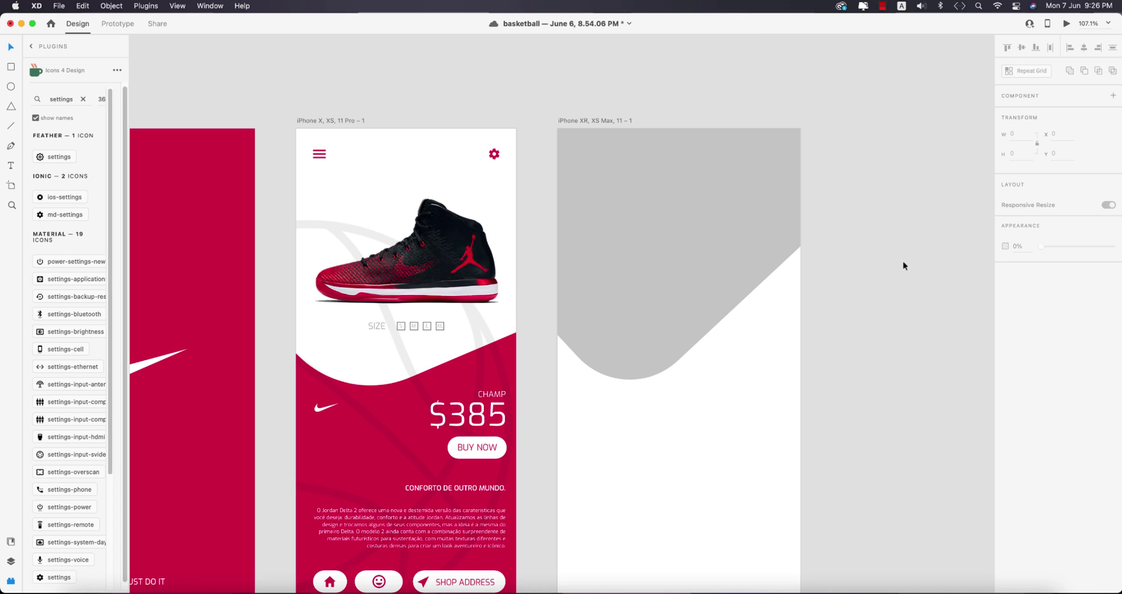
pyautogui.moveTo(714, 325); pyautogui.dragTo(718, 358)
pyautogui.moveTo(877, 203); pyautogui.dragTo(913, 204)
pyautogui.click(833, 391)
pyautogui.click(648, 369)
pyautogui.moveTo(885, 419); pyautogui.dragTo(870, 349)
pyautogui.scroll(-3, 754, 374)
pyautogui.scroll(-3, 754, 373)
pyautogui.scroll(-2, 754, 374)
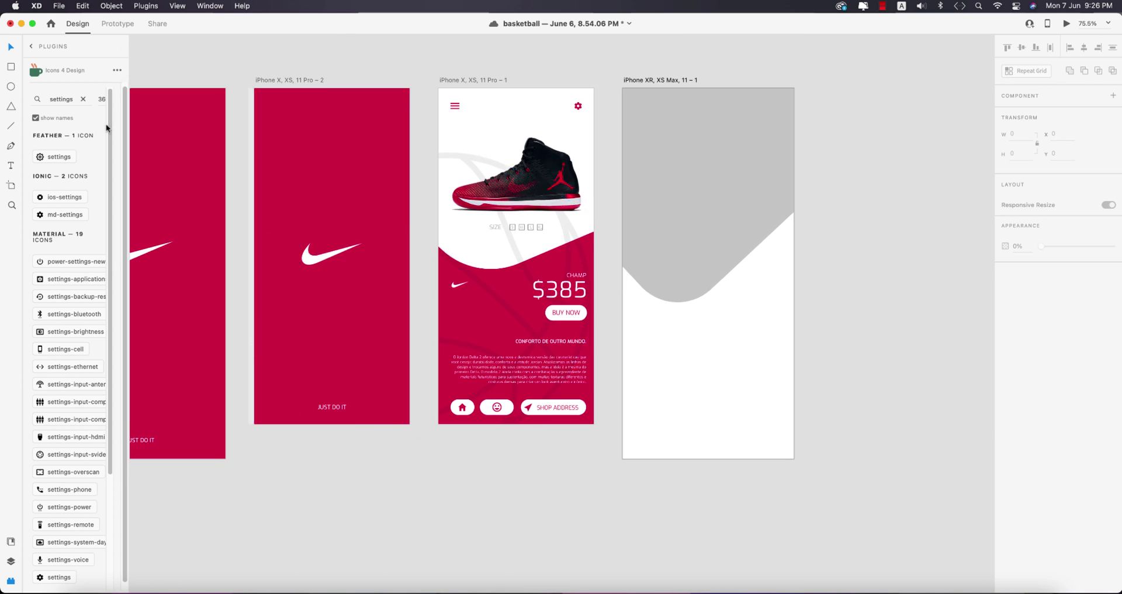
# Step: Cover the third screen with a borderless rectangle in the screens' red, behind the grey shape
pyautogui.click(11, 67)
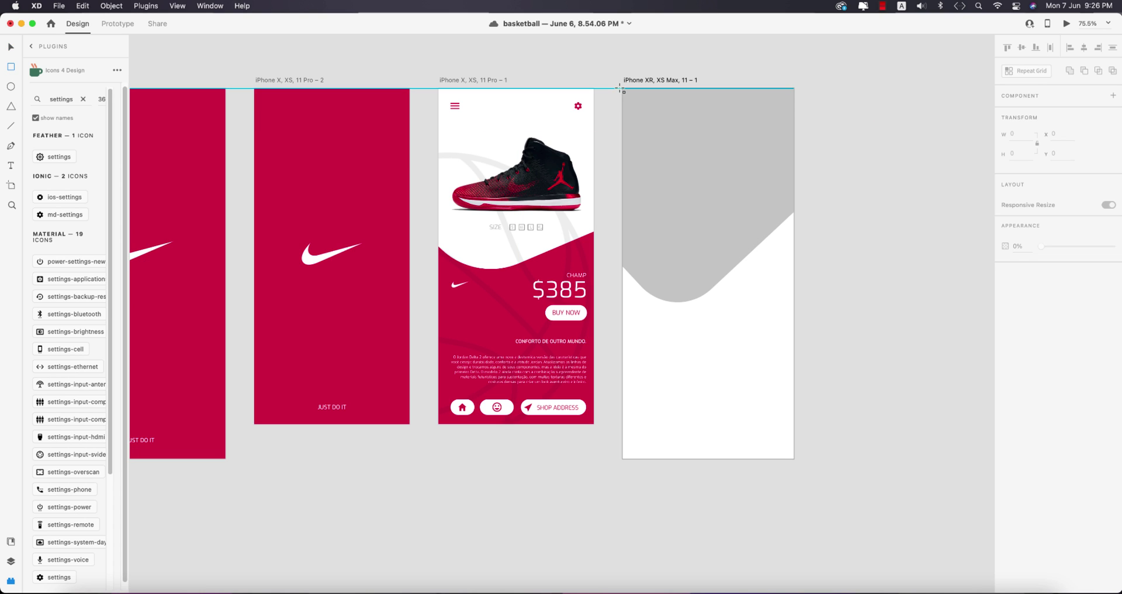
pyautogui.moveTo(623, 88); pyautogui.dragTo(794, 459)
pyautogui.click(1005, 374)
pyautogui.click(1112, 354)
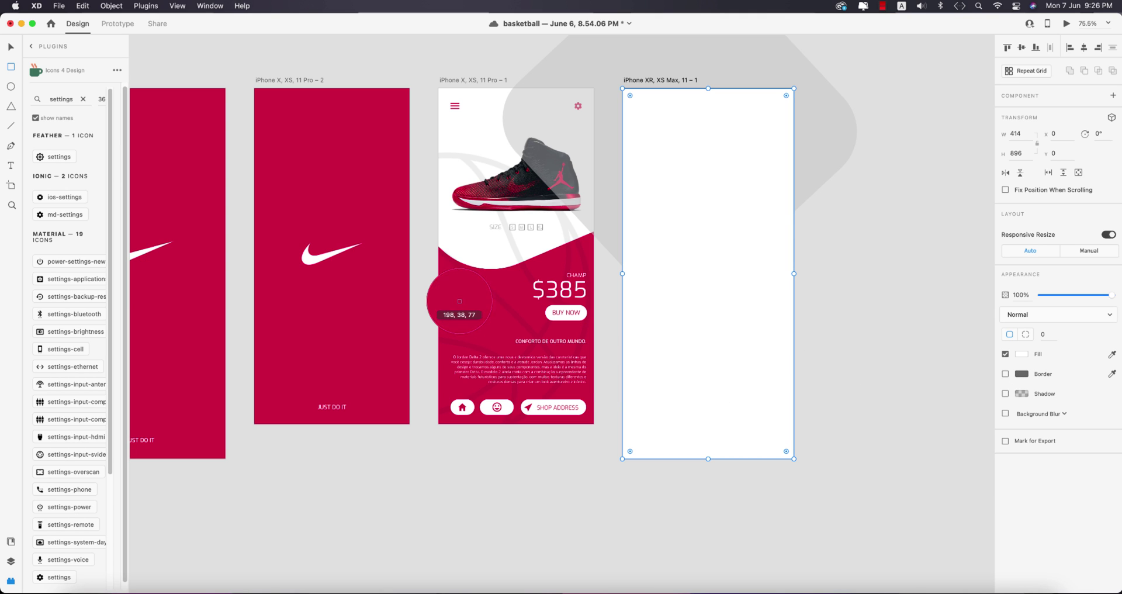
pyautogui.click(461, 300)
pyautogui.click(11, 48)
pyautogui.hotkey('ctrl', '[')
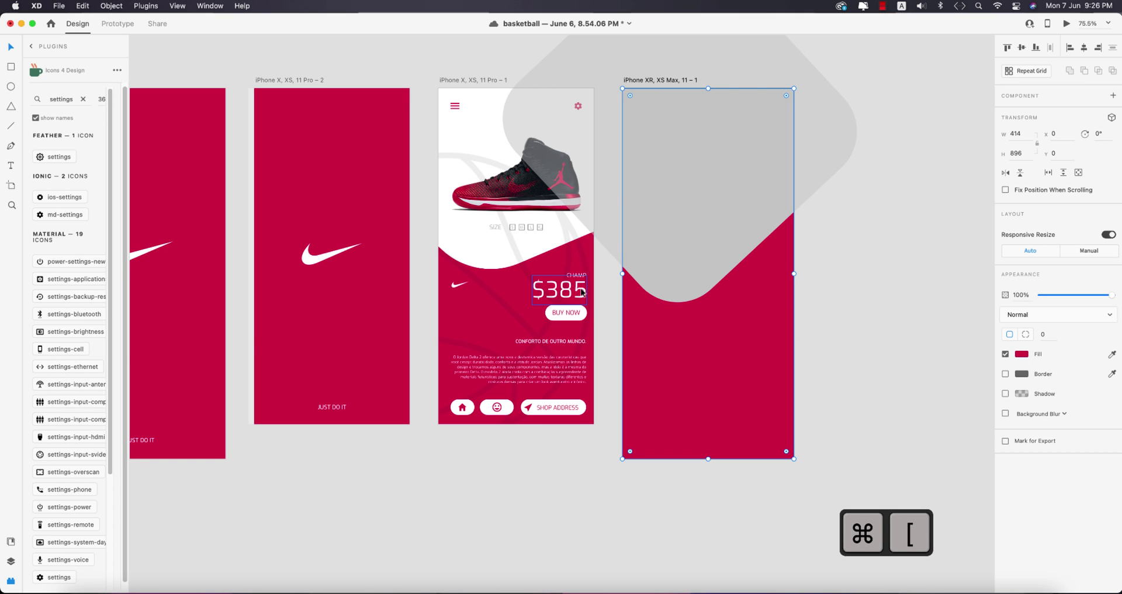
pyautogui.click(830, 300)
# Step: Make the grey shape white and send it and the red rectangle behind the icons
pyautogui.click(717, 212)
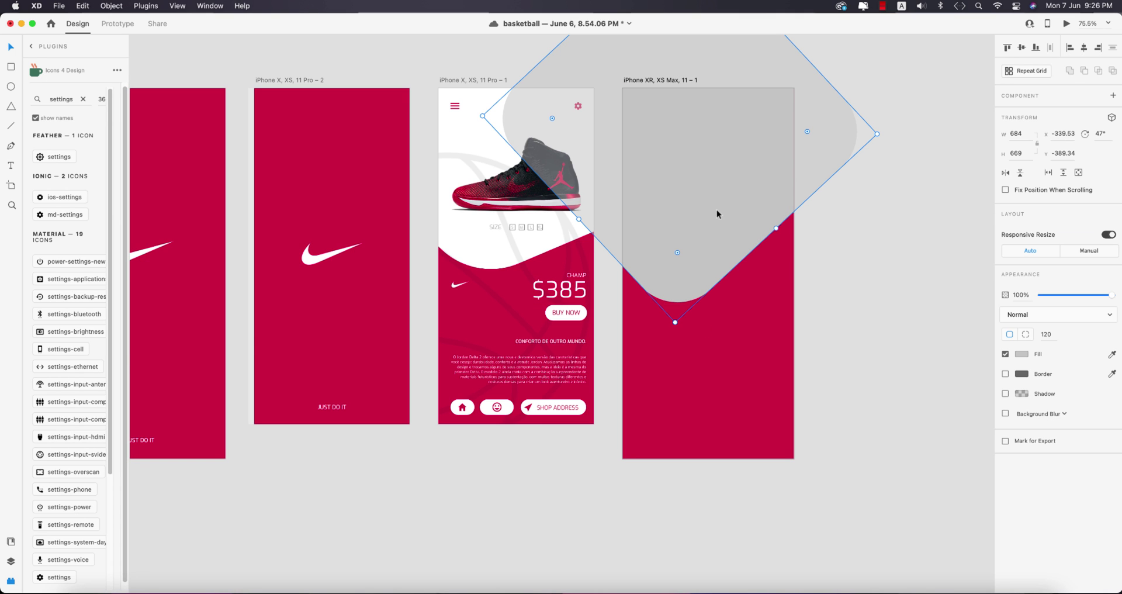
pyautogui.press('i')
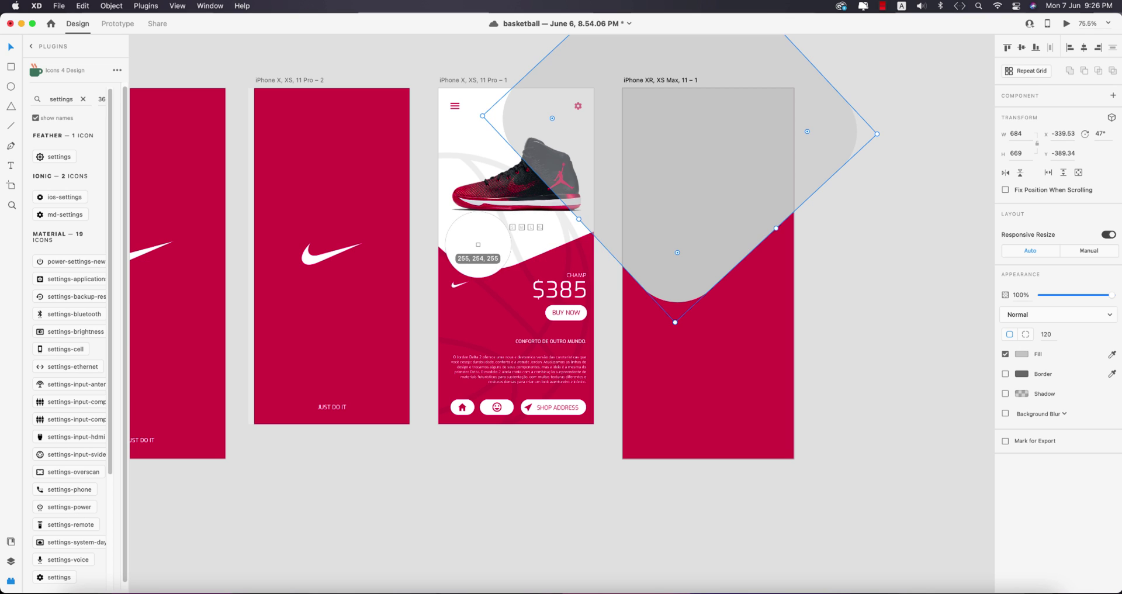
pyautogui.click(497, 270)
pyautogui.press('super+bracketleft')
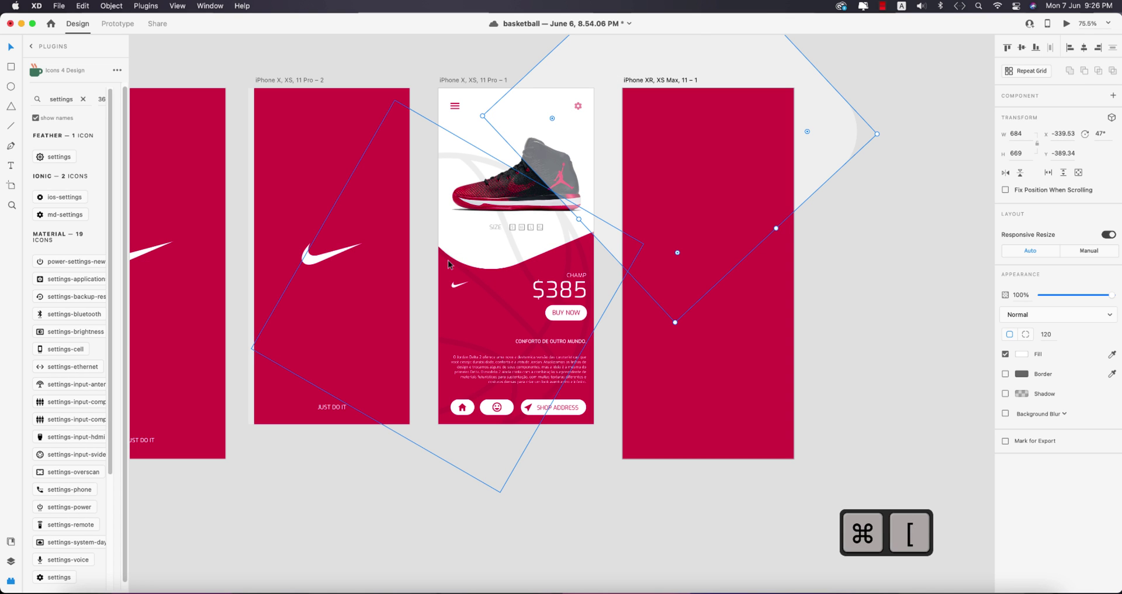
pyautogui.press('super+z')
pyautogui.keyDown('shift'); pyautogui.click(735, 377); pyautogui.keyUp('shift')
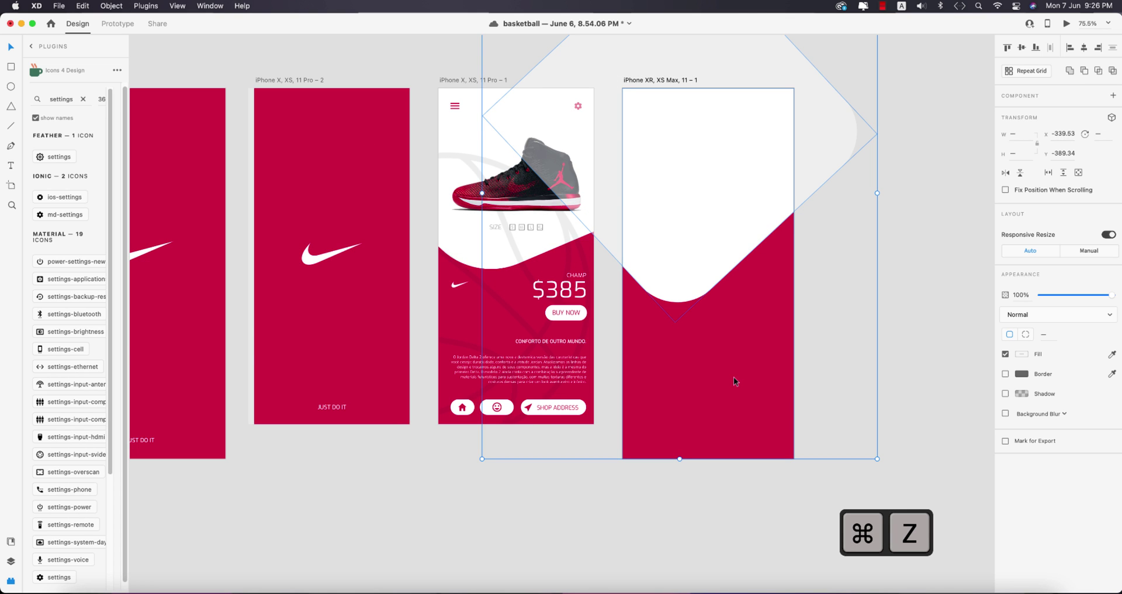
pyautogui.press('super+shift+bracketleft')
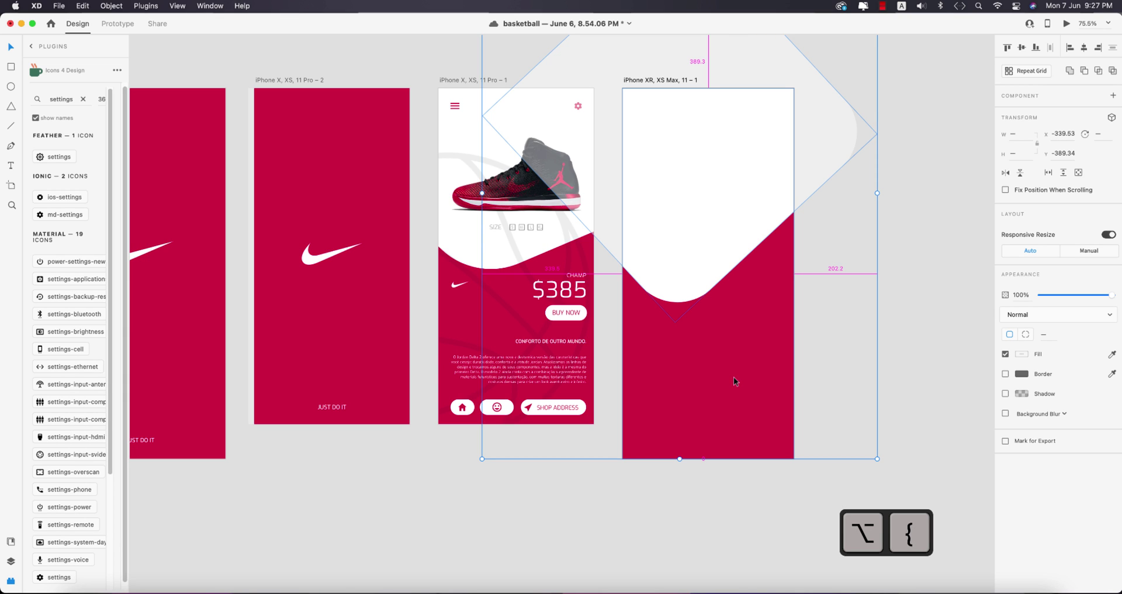
pyautogui.press('super+shift+bracketleft')
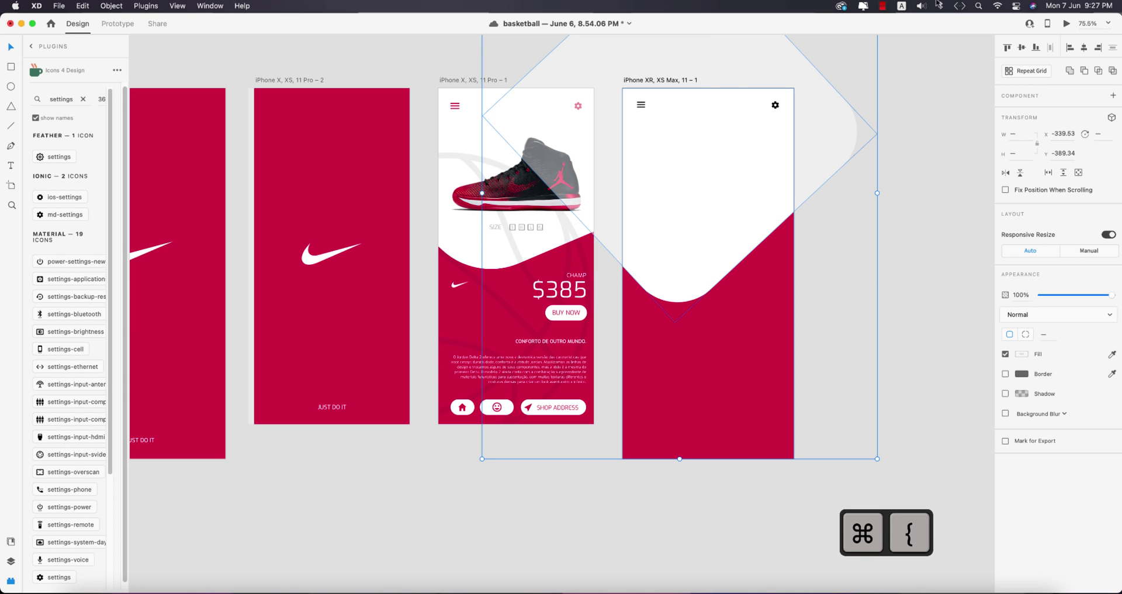
pyautogui.click(899, 185)
# Step: Rotate the white shape to 56°, enlarge it to 769×752, and round it to radius 170
pyautogui.click(822, 187)
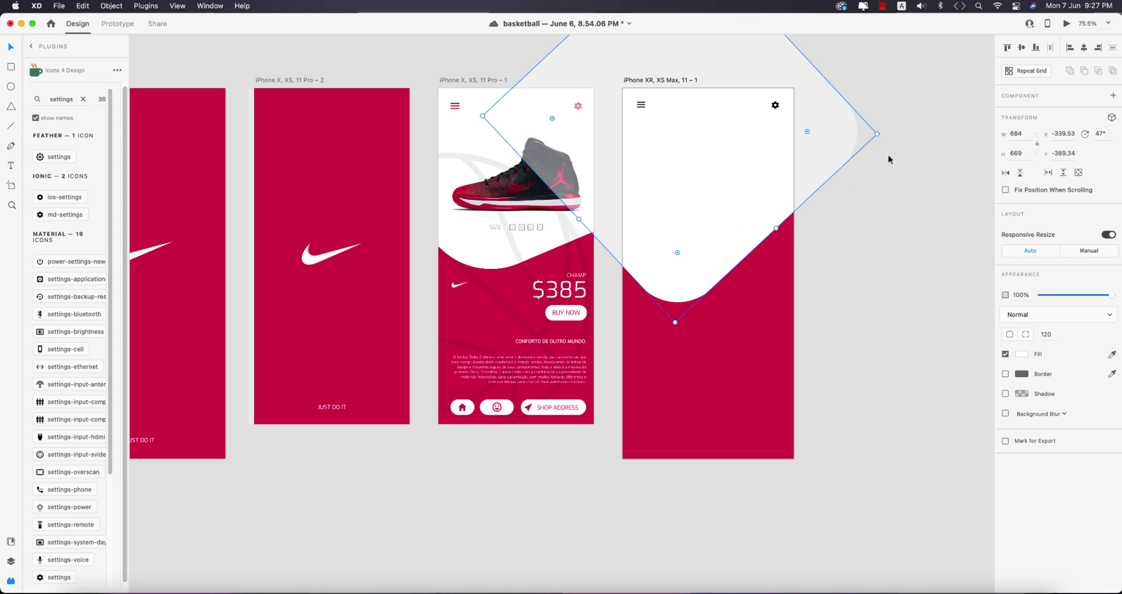
pyautogui.moveTo(879, 135); pyautogui.dragTo(821, 177)
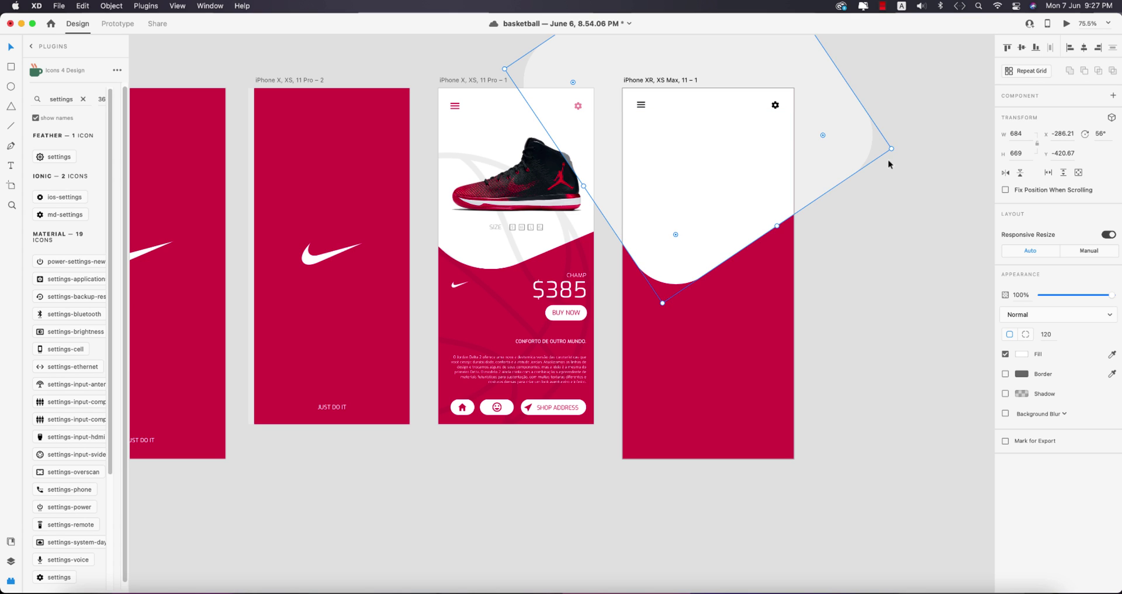
pyautogui.moveTo(892, 148); pyautogui.dragTo(952, 154)
pyautogui.moveTo(697, 262)
pyautogui.mouseDown()
pyautogui.moveTo(703, 236)
pyautogui.moveTo(681, 257)
pyautogui.mouseUp()
pyautogui.click(880, 286)
pyautogui.scroll(3, 880, 286)
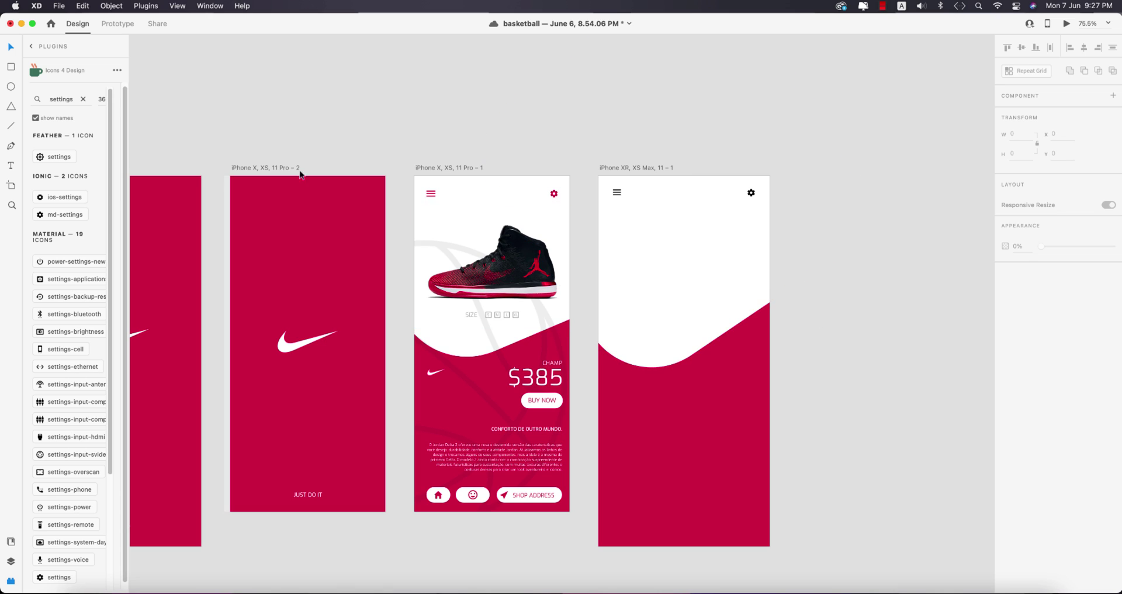
# Step: Import the red-and-black Jordan sneaker image onto the third screen, sized to 459×369
pyautogui.click(56, 7)
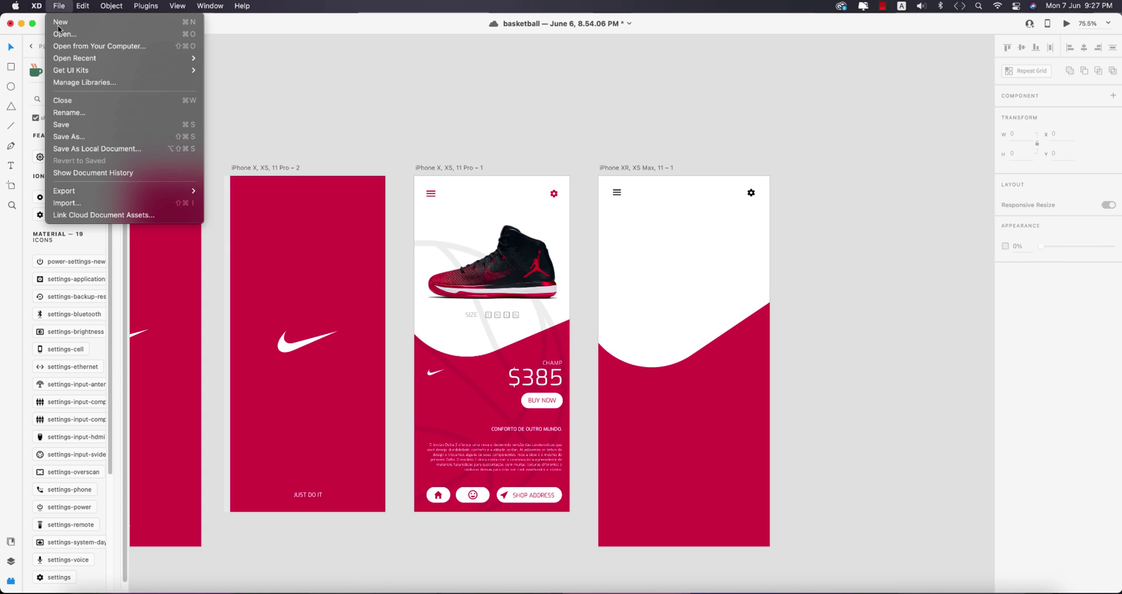
pyautogui.moveTo(70, 194)
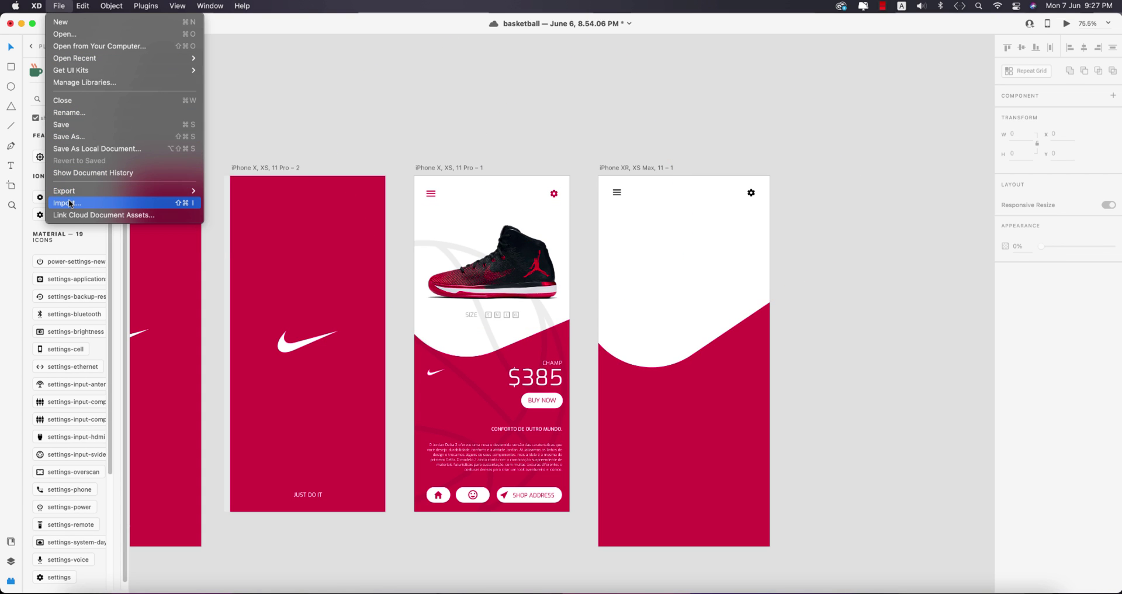
pyautogui.click(69, 203)
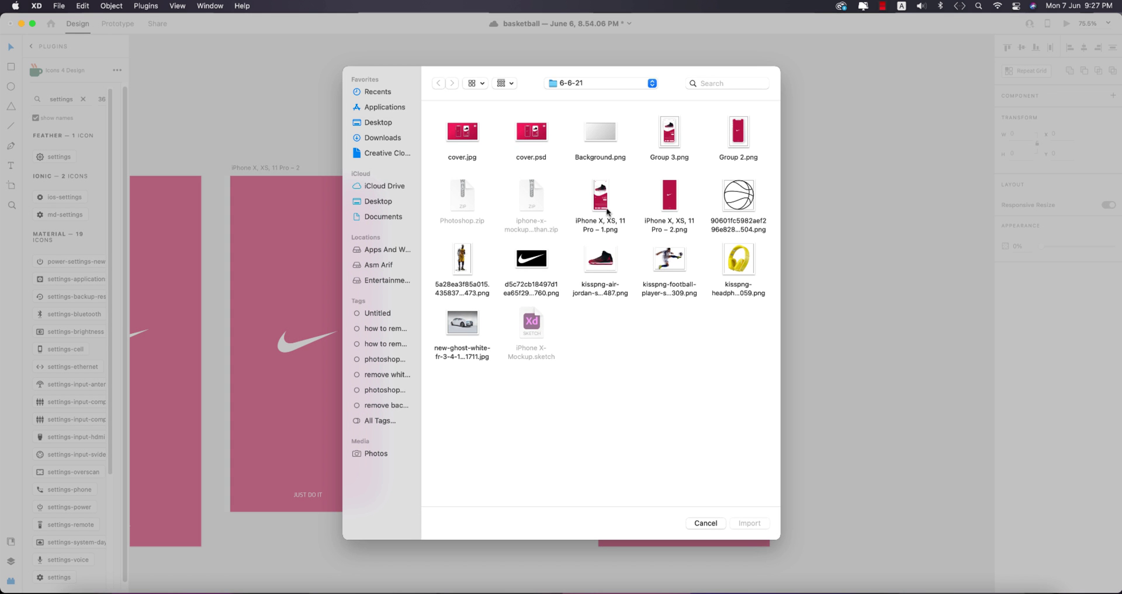
pyautogui.doubleClick(599, 268)
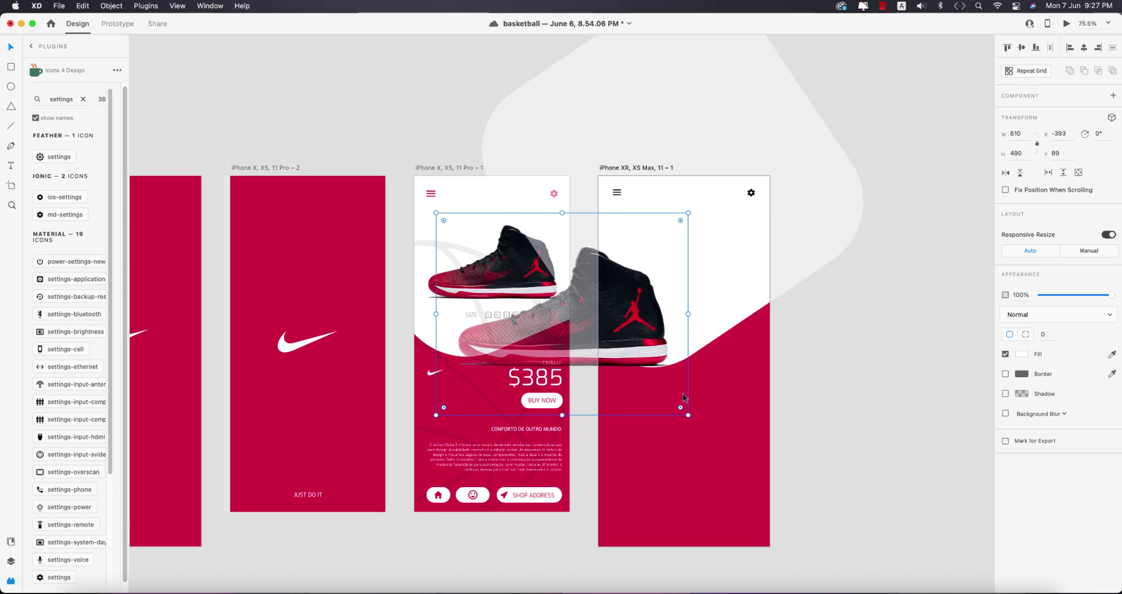
pyautogui.moveTo(688, 414); pyautogui.dragTo(639, 375)
pyautogui.moveTo(583, 313); pyautogui.dragTo(743, 293)
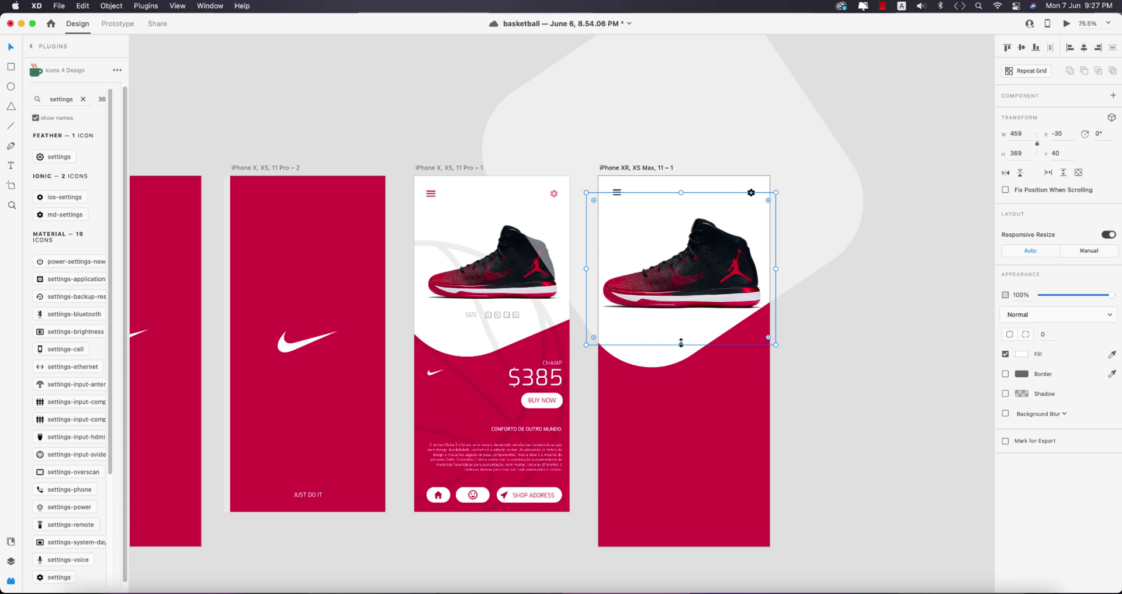
pyautogui.moveTo(680, 345); pyautogui.dragTo(679, 319)
# Step: Delete the large faint rotated translucent rectangle
pyautogui.click(830, 365)
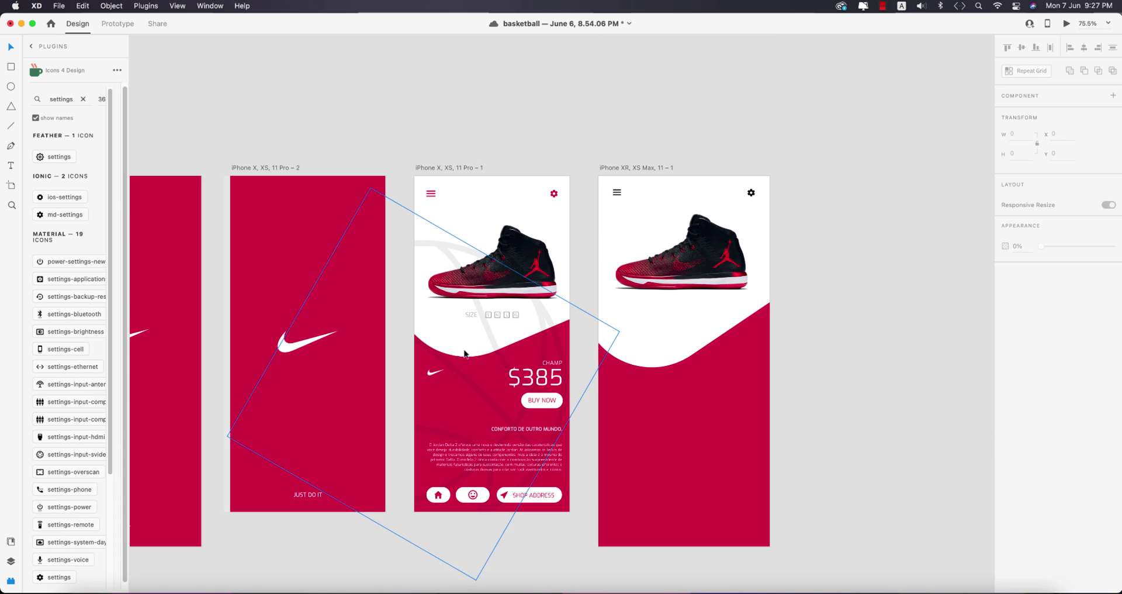
pyautogui.click(486, 327)
pyautogui.press('Delete')
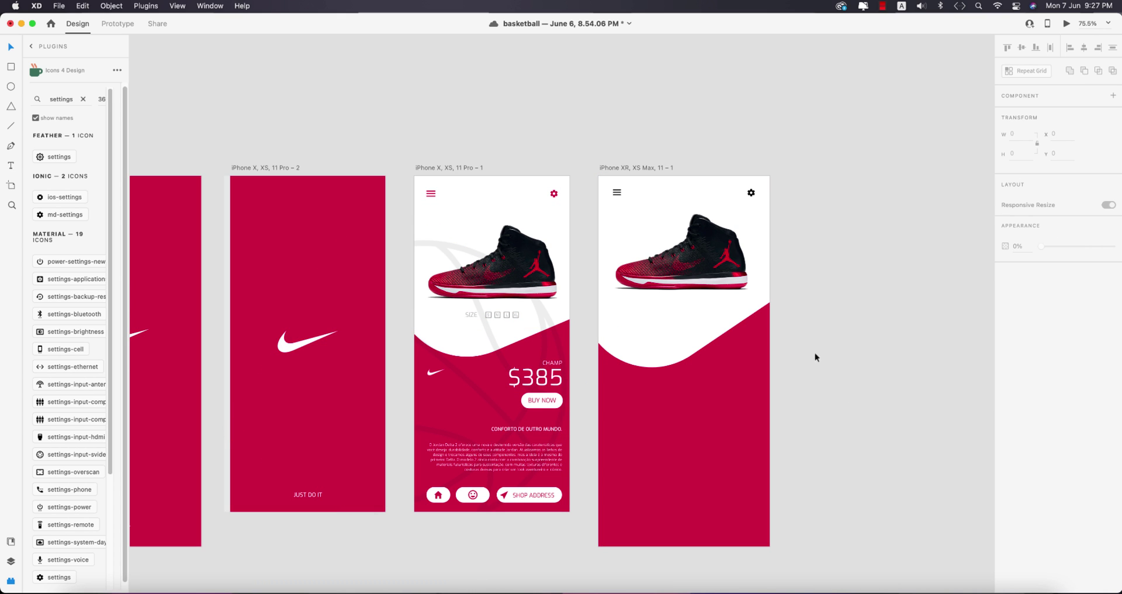
# Step: Import the basketball PNG and enlarge it to 766×765
pyautogui.click(56, 8)
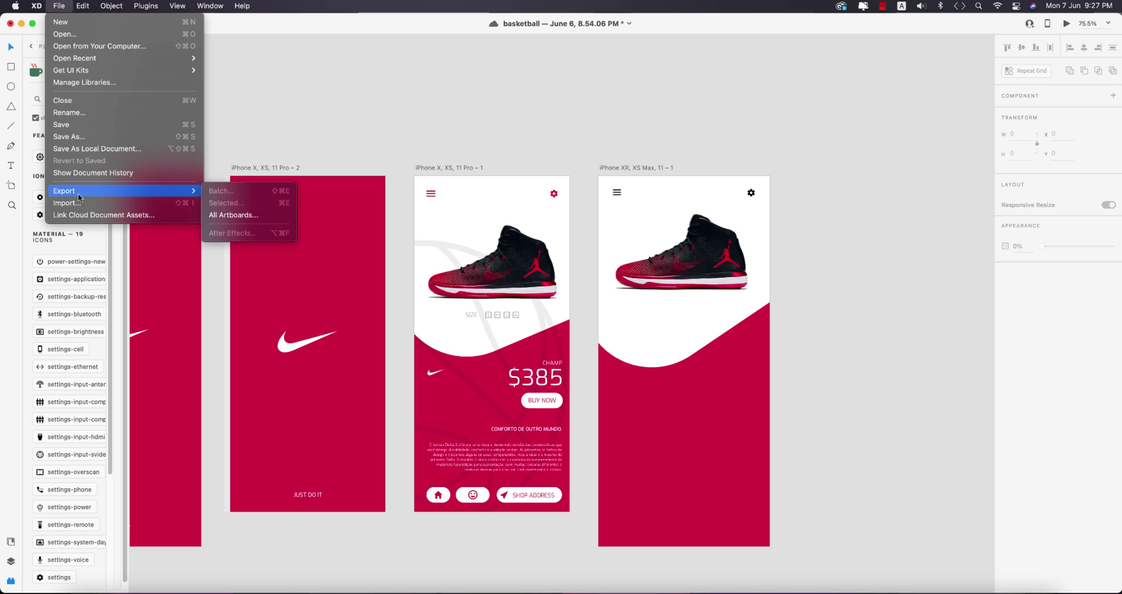
pyautogui.click(654, 316)
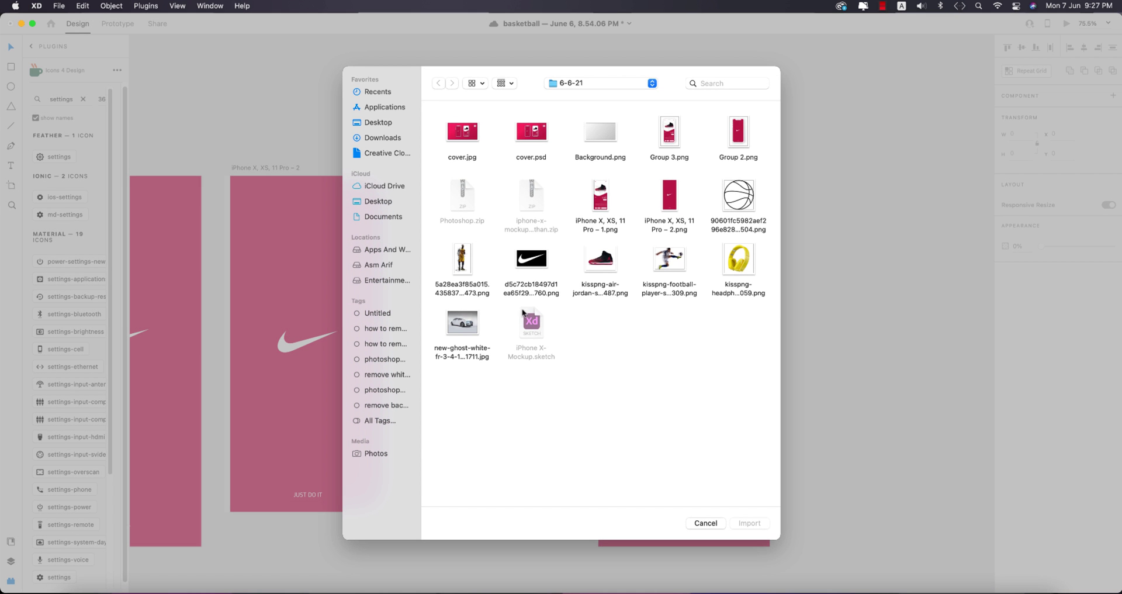
pyautogui.click(749, 202)
pyautogui.doubleClick(749, 202)
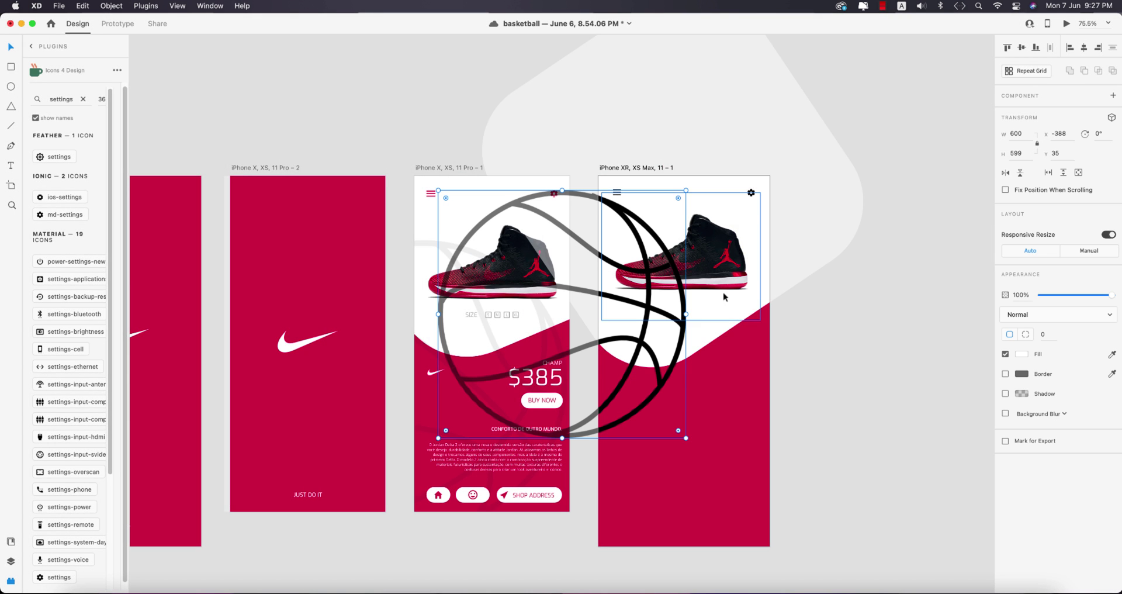
pyautogui.moveTo(683, 438); pyautogui.dragTo(755, 506)
# Step: Send the basketball behind the shoe, move it lower and fade it to 4% opacity
pyautogui.press('super+bracketleft')
pyautogui.press('super+bracketleft')
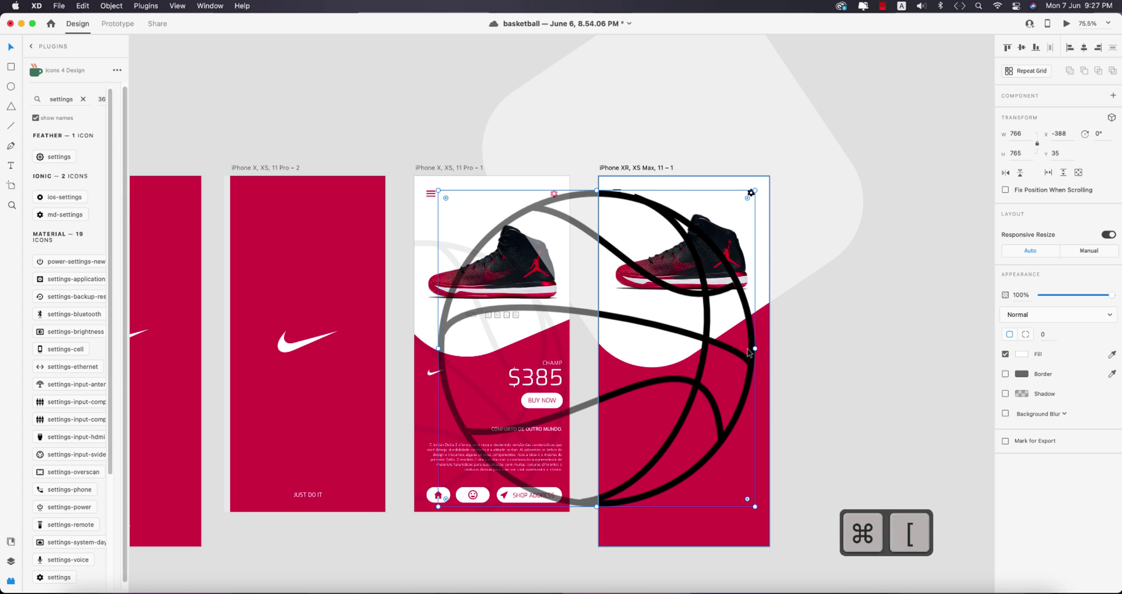
pyautogui.moveTo(710, 456); pyautogui.dragTo(710, 495)
pyautogui.moveTo(1113, 299); pyautogui.dragTo(1046, 299)
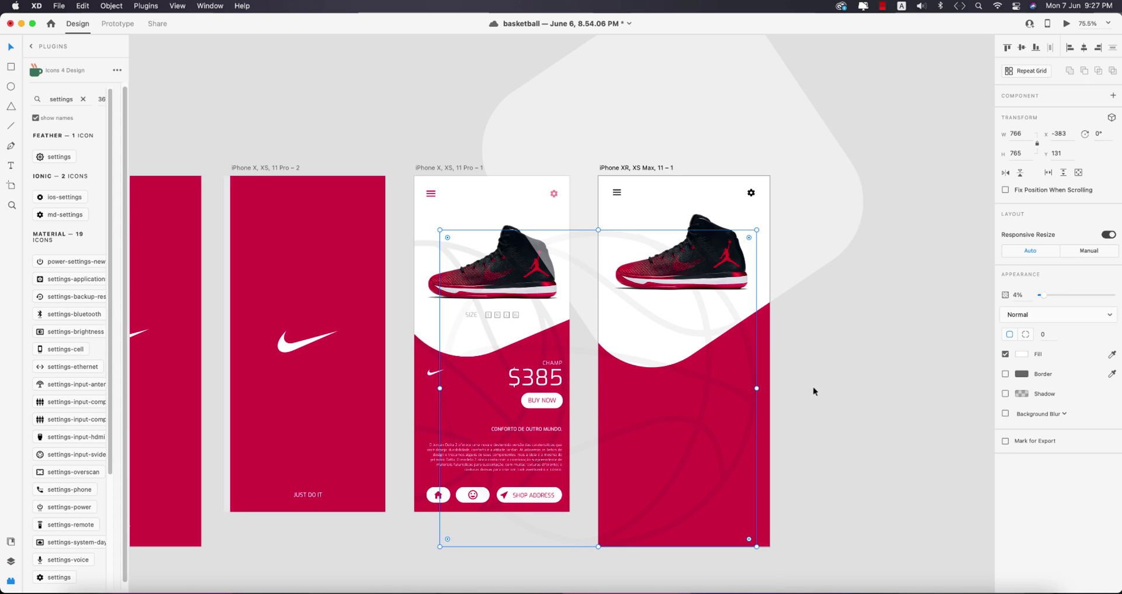
pyautogui.click(812, 387)
pyautogui.moveTo(721, 384)
pyautogui.mouseDown()
pyautogui.moveTo(706, 380)
pyautogui.moveTo(704, 395)
pyautogui.mouseUp()
pyautogui.click(831, 413)
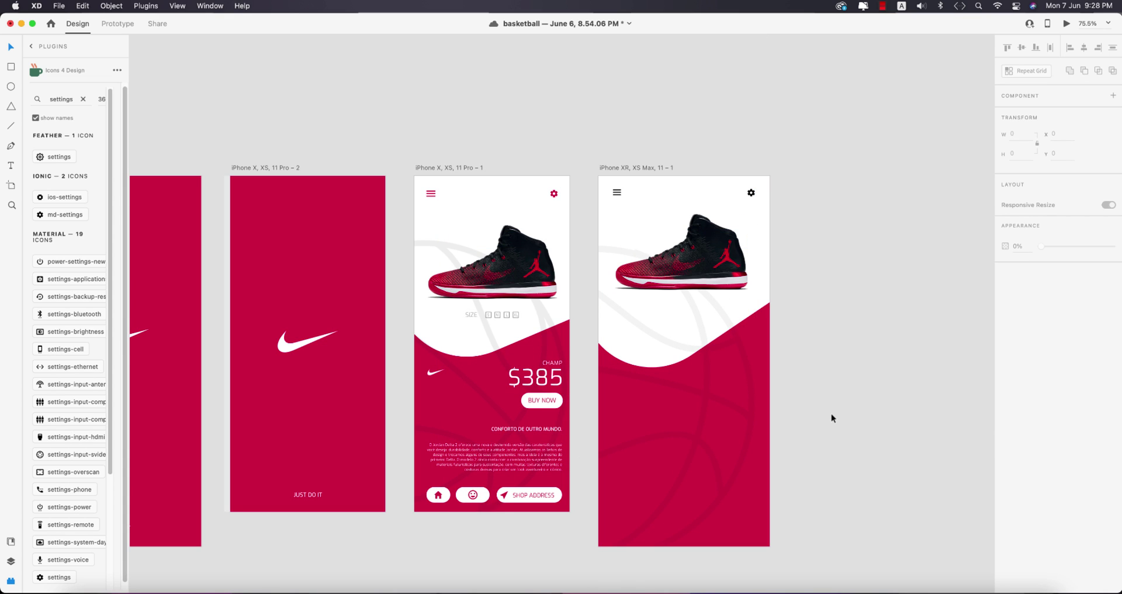
# Step: Draw a white 92x30 rectangle with no border, corner radius 15 and a drop shadow
pyautogui.scroll(1, 830, 413)
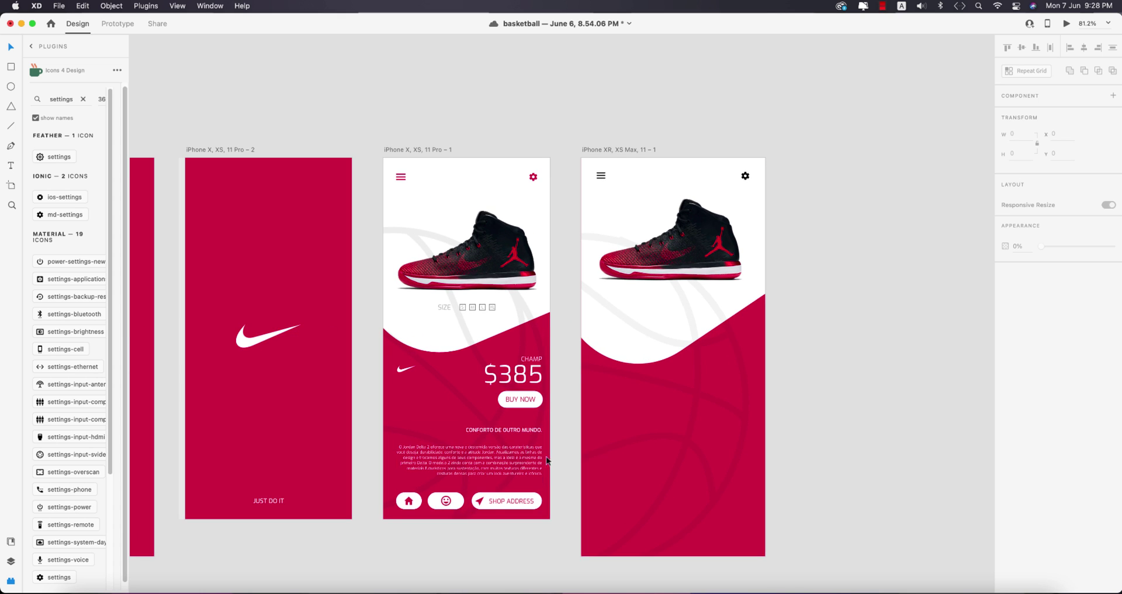
pyautogui.scroll(-3, 685, 528)
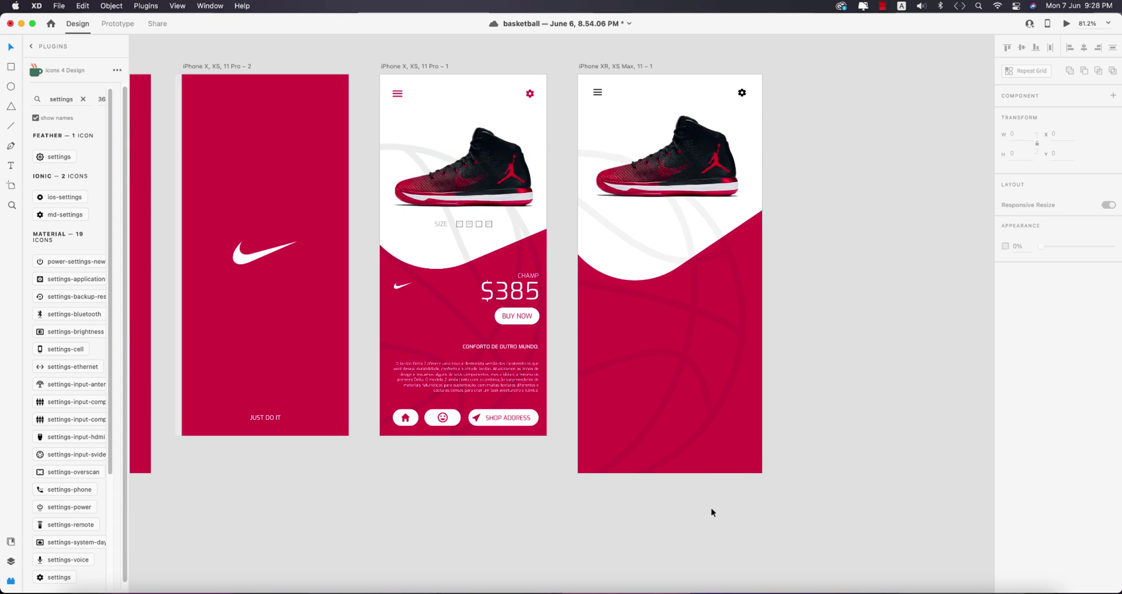
pyautogui.scroll(1, 712, 514)
pyautogui.scroll(8, 712, 512)
pyautogui.moveTo(711, 511); pyautogui.dragTo(769, 506)
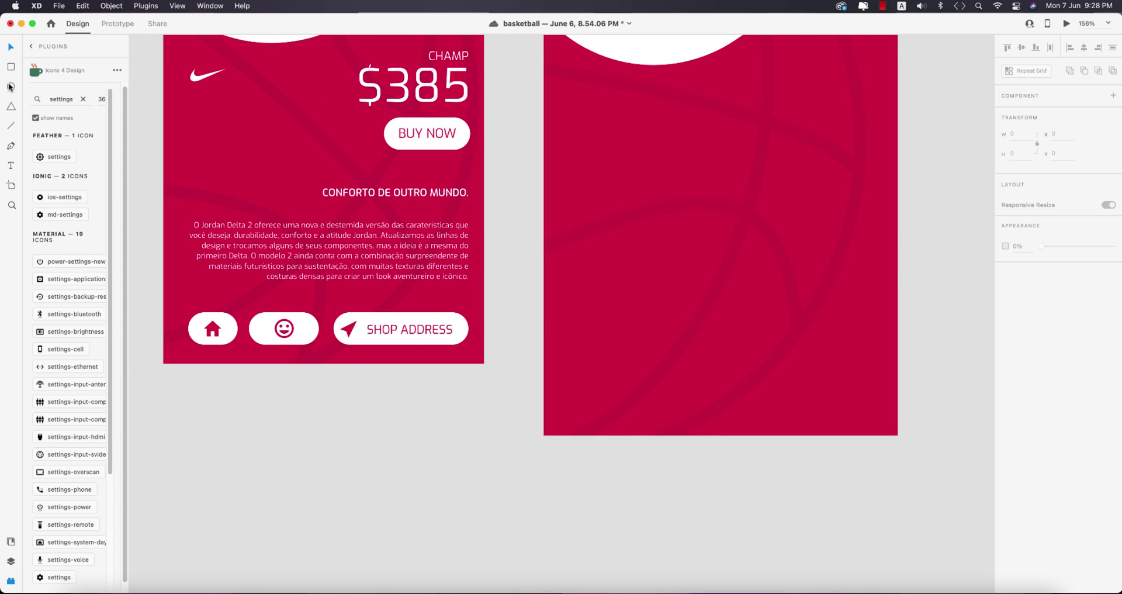
pyautogui.moveTo(579, 393); pyautogui.dragTo(657, 419)
pyautogui.click(1005, 373)
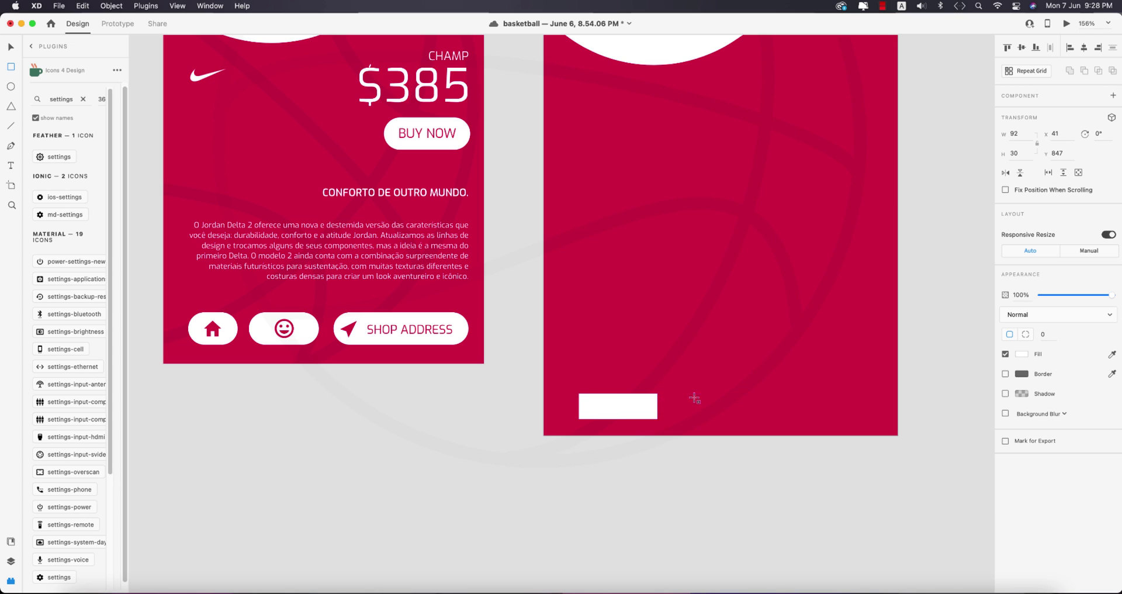
pyautogui.moveTo(650, 411); pyautogui.dragTo(622, 408)
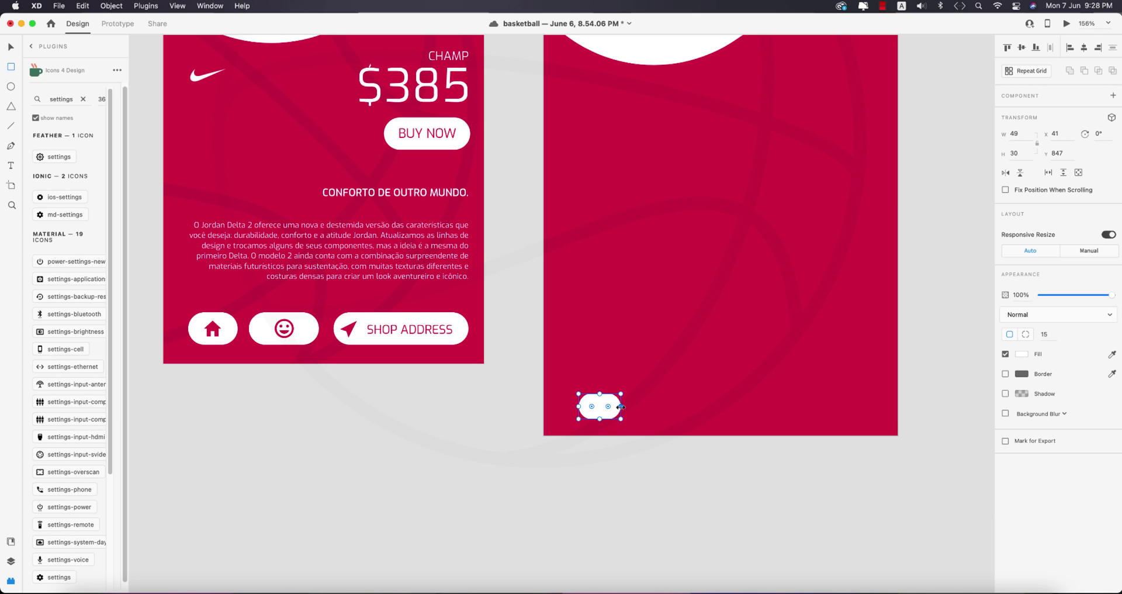
pyautogui.click(1006, 394)
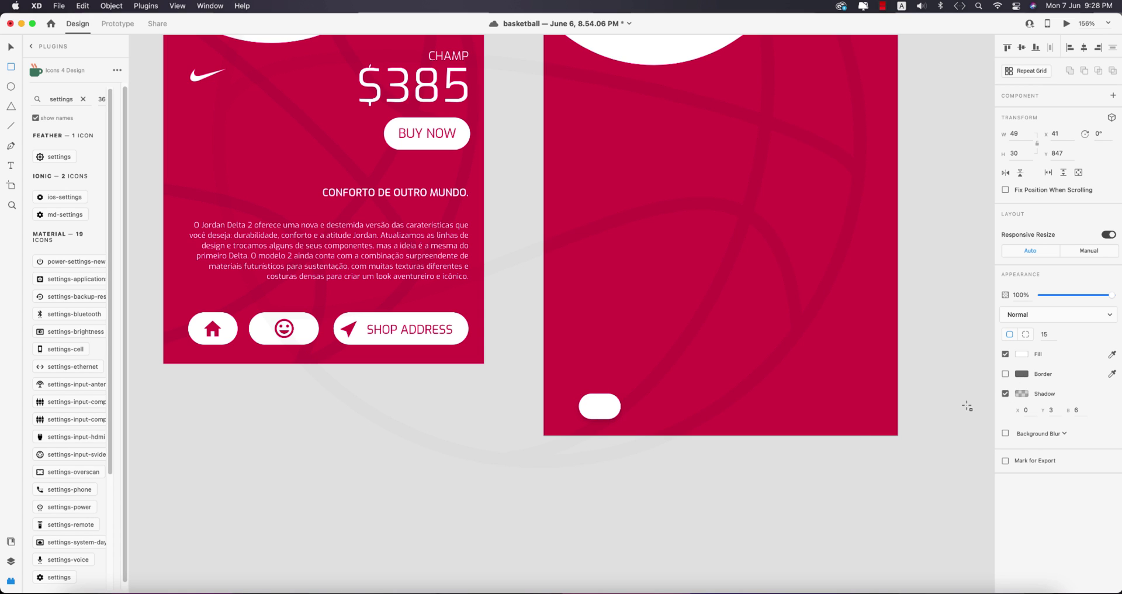
pyautogui.click(11, 49)
# Step: Duplicate the pill into a row of three and shift the row up and right
pyautogui.moveTo(604, 413); pyautogui.dragTo(817, 406)
pyautogui.keyDown('shift'); pyautogui.click(666, 418); pyautogui.keyUp('shift')
pyautogui.keyDown('shift'); pyautogui.click(599, 412); pyautogui.keyUp('shift')
pyautogui.moveTo(655, 416); pyautogui.dragTo(678, 401)
pyautogui.click(792, 486)
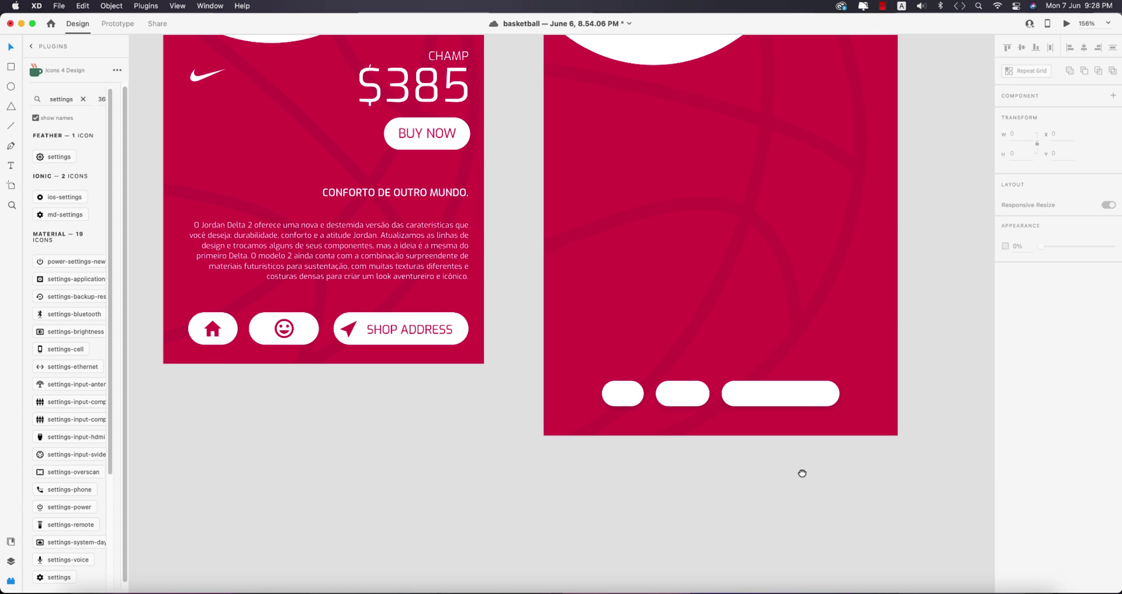
pyautogui.moveTo(802, 473); pyautogui.dragTo(782, 486)
# Step: Place a home icon from Icons 4 Design in the first pill and colour it the screen's red
pyautogui.click(592, 416)
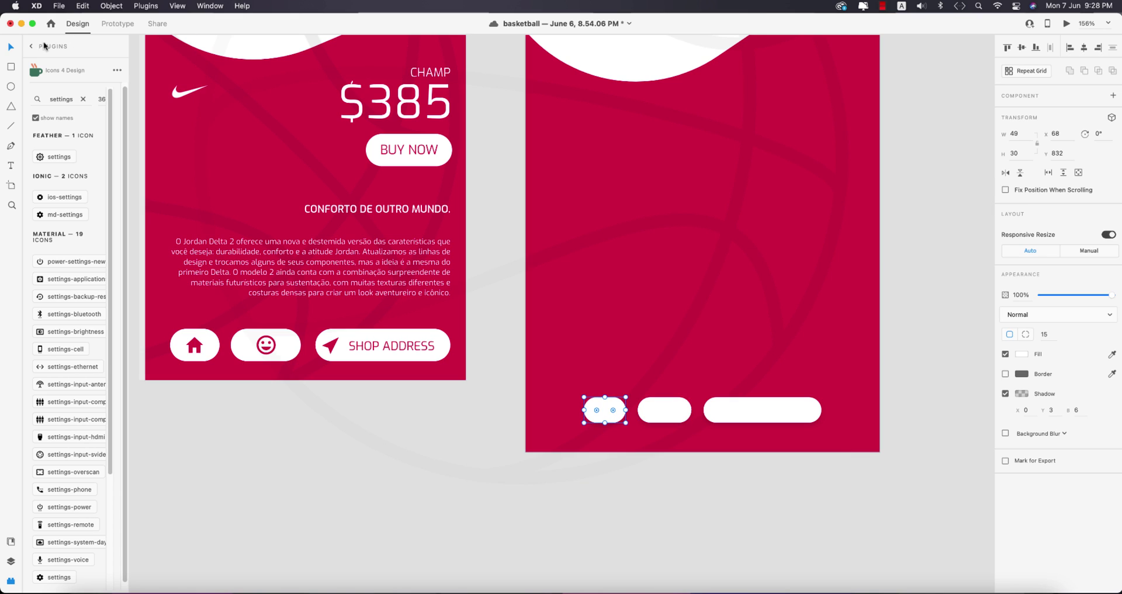
pyautogui.click(76, 99)
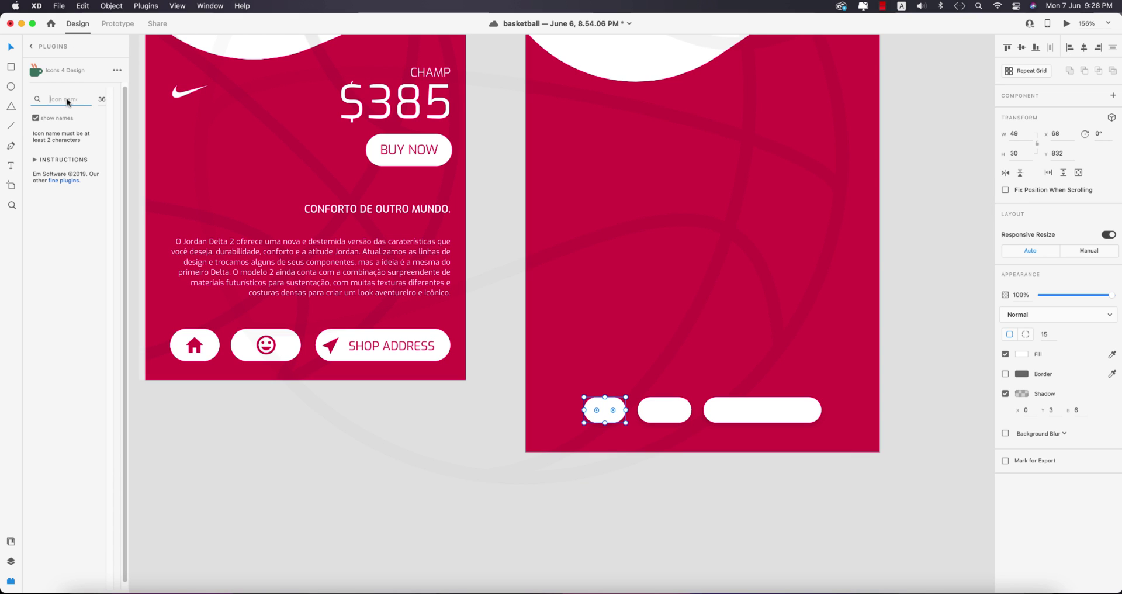
pyautogui.write('home')
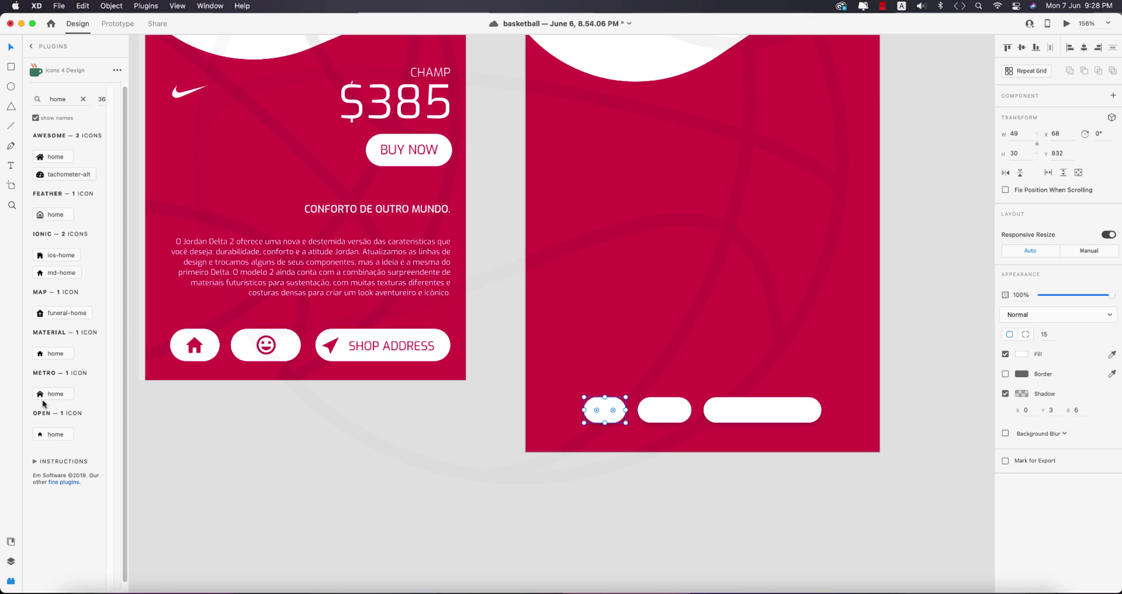
pyautogui.moveTo(41, 353); pyautogui.dragTo(606, 414)
pyautogui.click(674, 497)
pyautogui.click(605, 412)
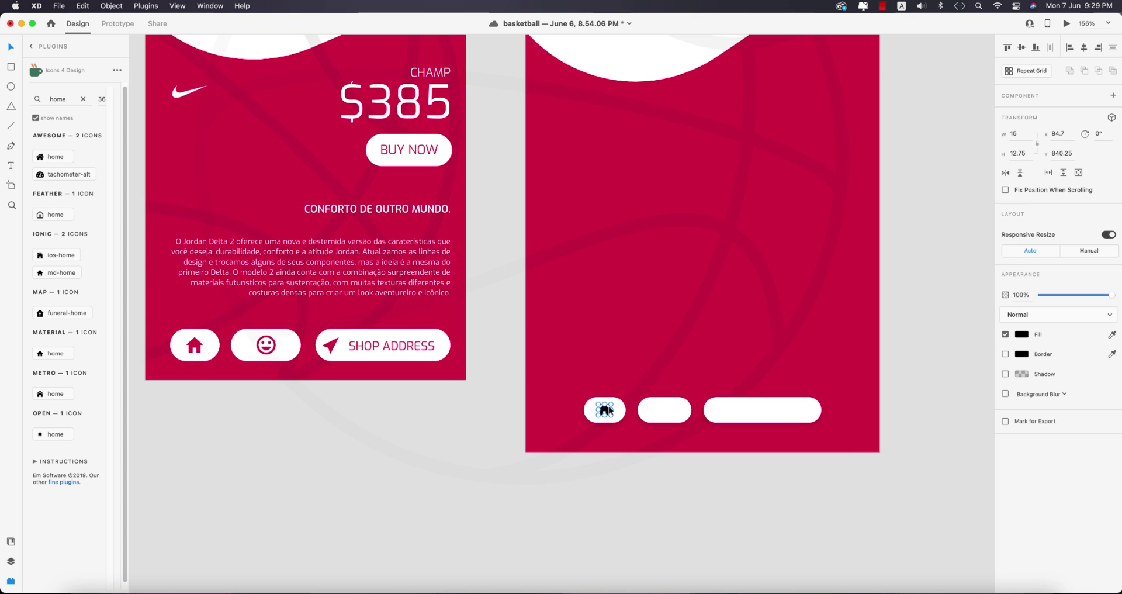
pyautogui.click(1113, 335)
pyautogui.click(836, 380)
pyautogui.click(707, 462)
# Step: Add a red smile icon, resized to fit, inside the middle pill
pyautogui.click(671, 417)
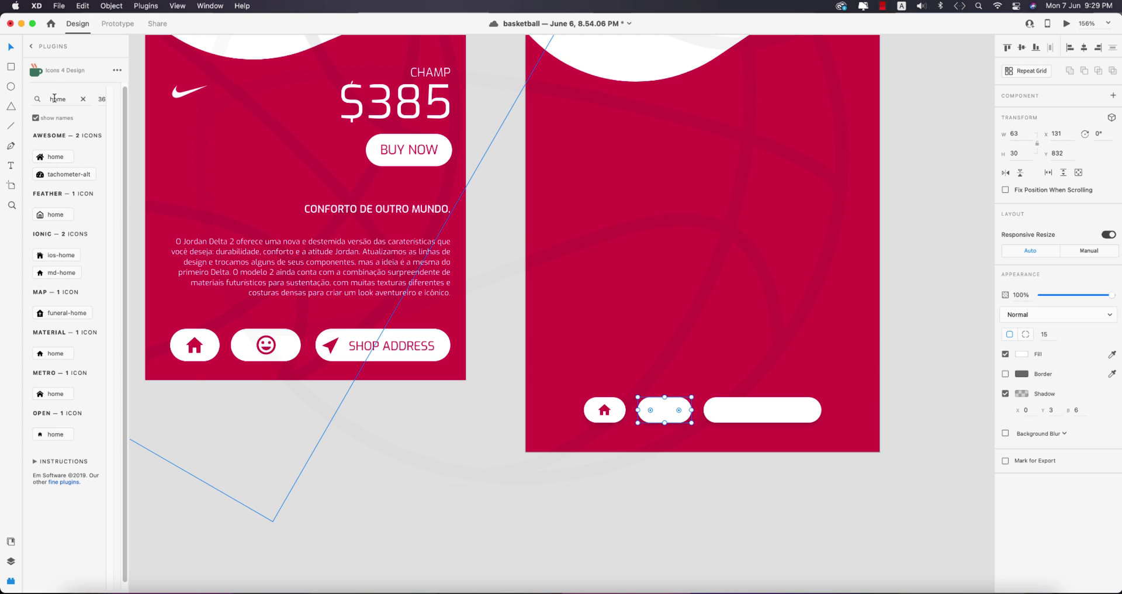
pyautogui.click(83, 100)
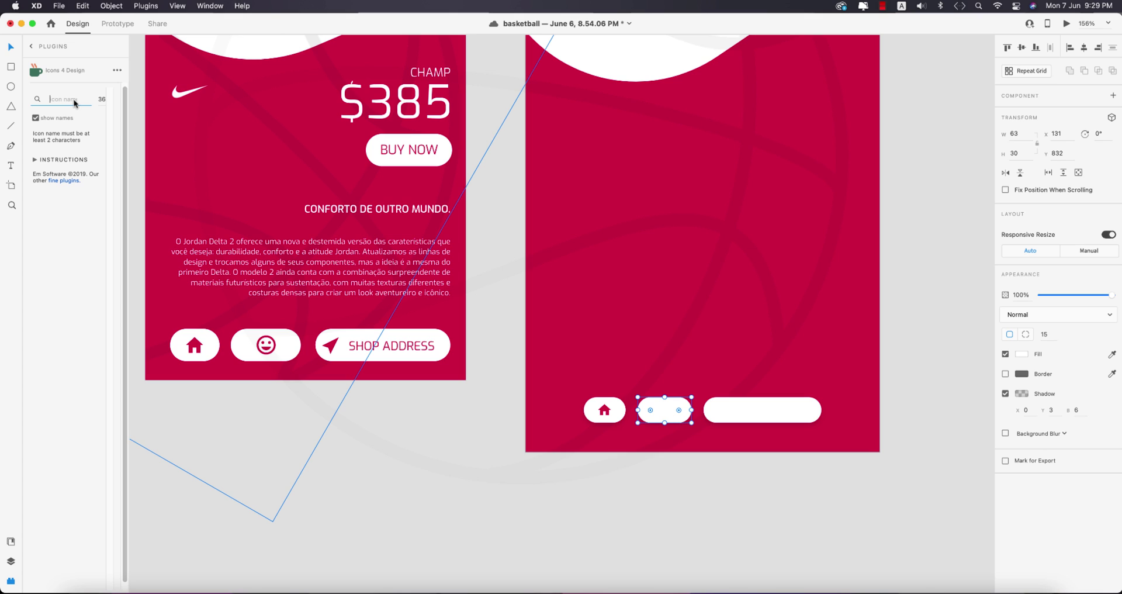
pyautogui.write('smile')
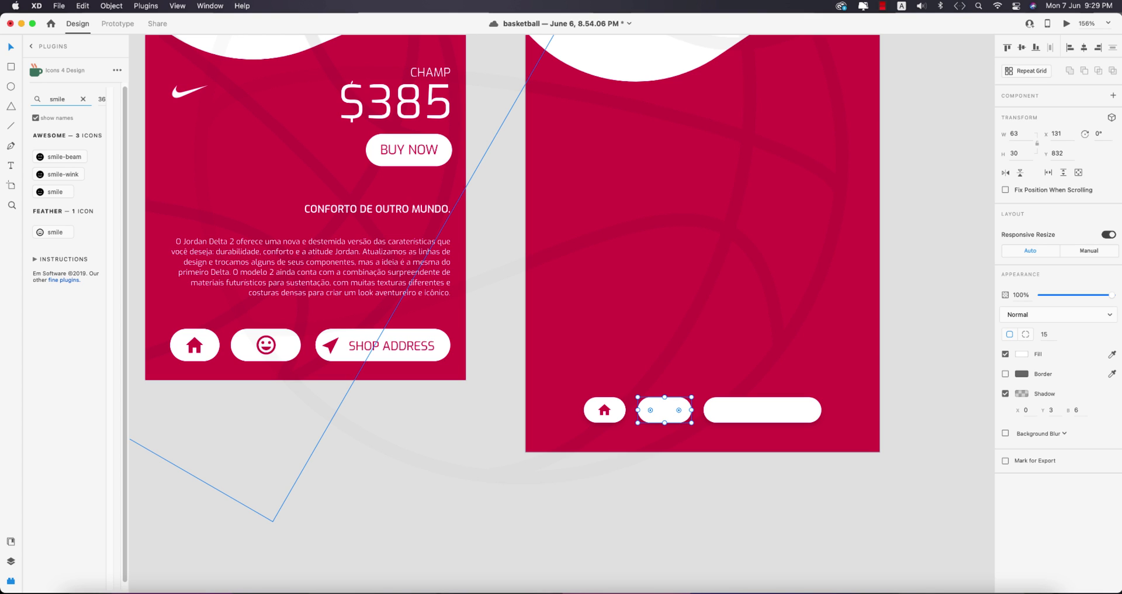
pyautogui.click(39, 192)
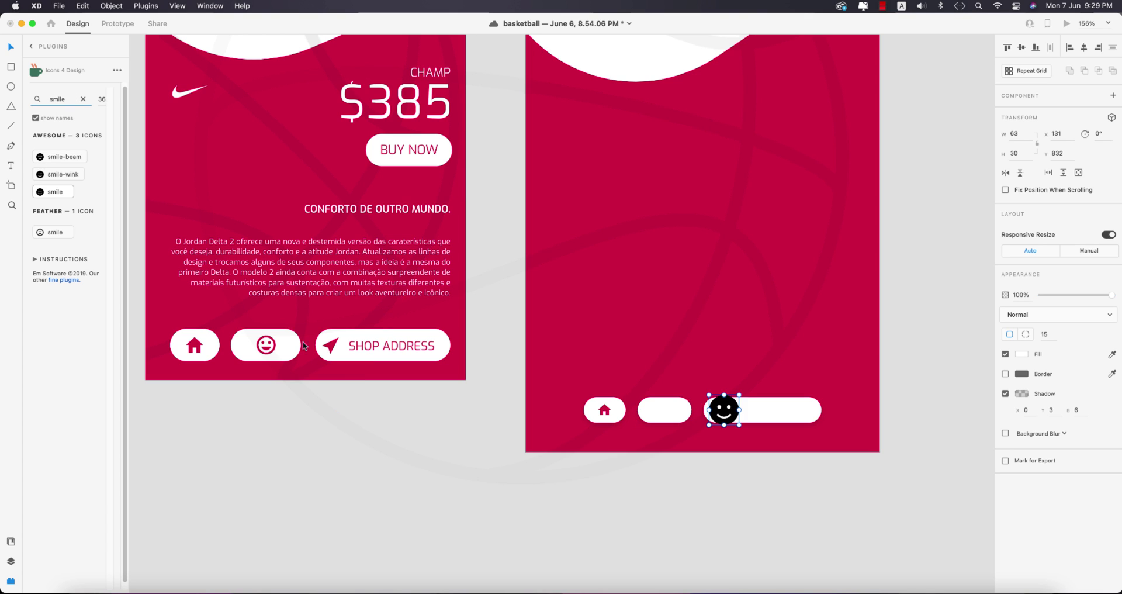
pyautogui.moveTo(740, 425); pyautogui.dragTo(670, 414)
pyautogui.press('super+alt+v')
pyautogui.moveTo(675, 420); pyautogui.dragTo(673, 418)
# Step: Place a location-arrow icon in the wide pill and colour it the screen's red
pyautogui.click(746, 414)
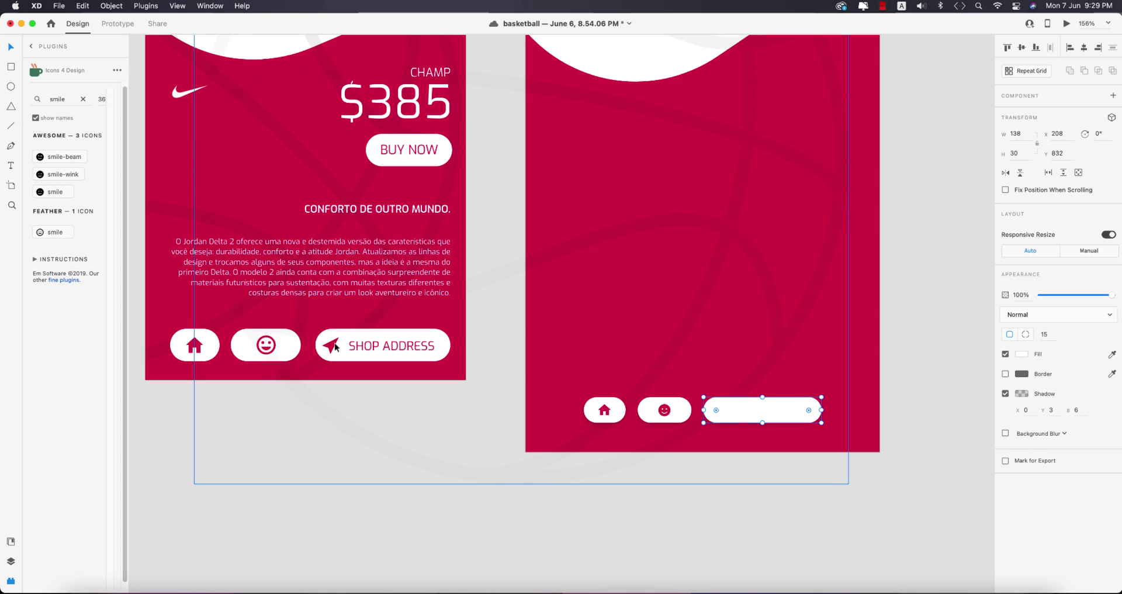
pyautogui.click(729, 501)
pyautogui.click(83, 100)
pyautogui.write('location')
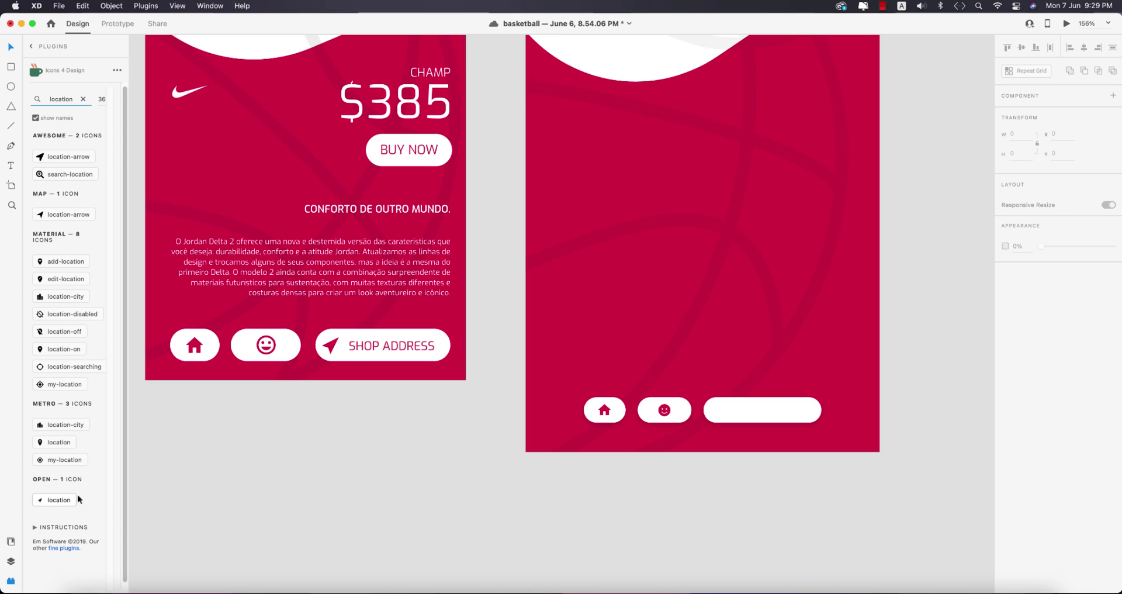
pyautogui.click(718, 409)
pyautogui.moveTo(63, 501); pyautogui.dragTo(718, 412)
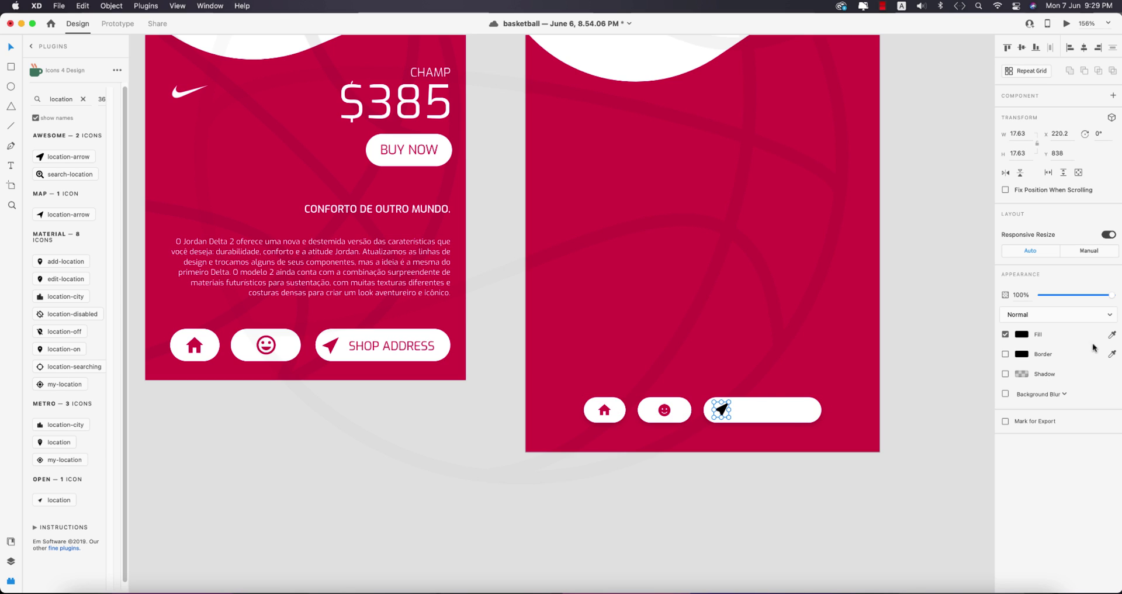
pyautogui.click(1112, 334)
pyautogui.click(868, 429)
pyautogui.click(837, 500)
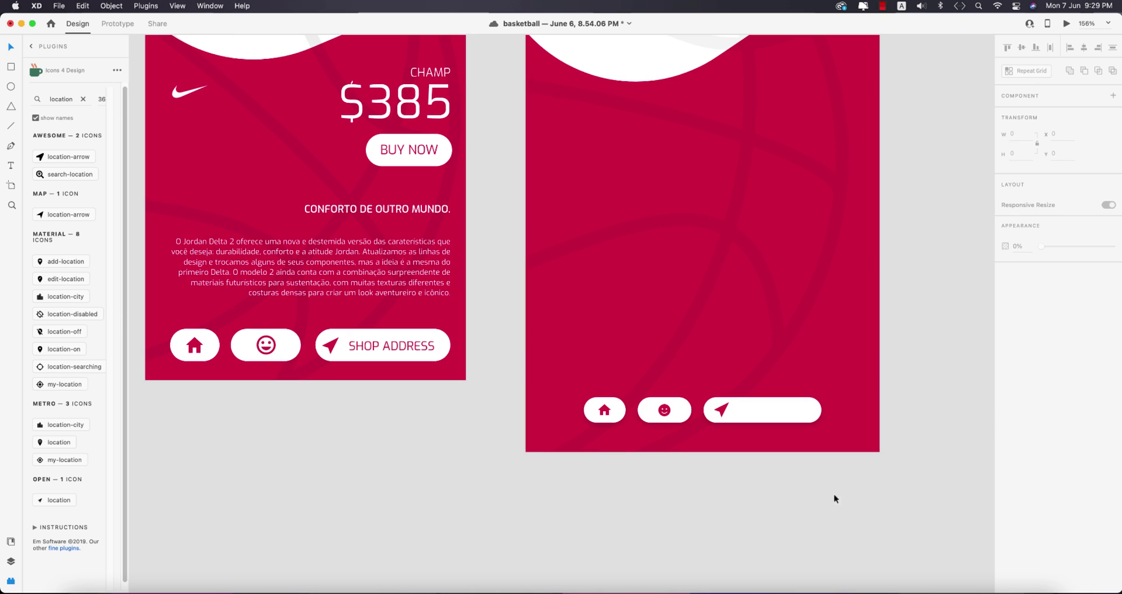
# Step: Copy the SHOP ADDRESS label from the middle screen and paste it onto the third screen
pyautogui.doubleClick(404, 347)
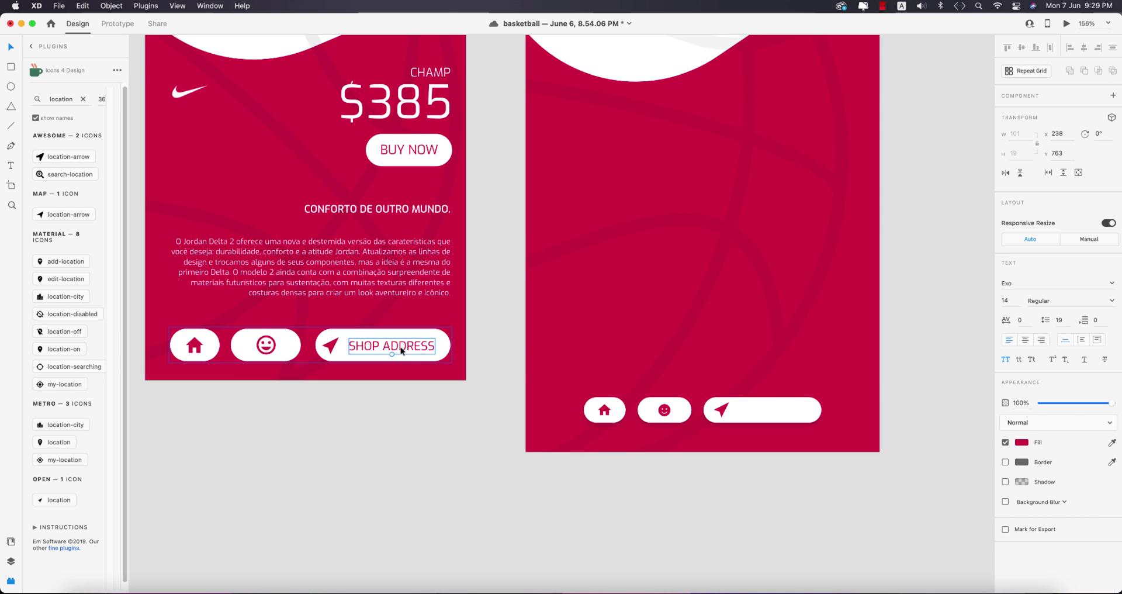
pyautogui.press('super+a')
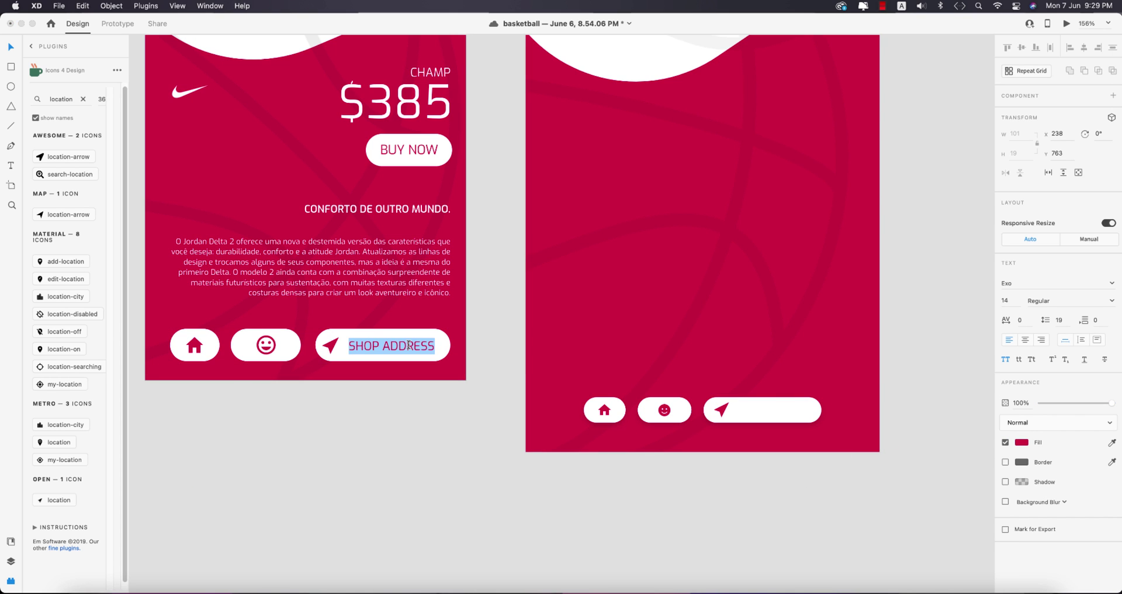
pyautogui.press('super+v')
pyautogui.press('super+c')
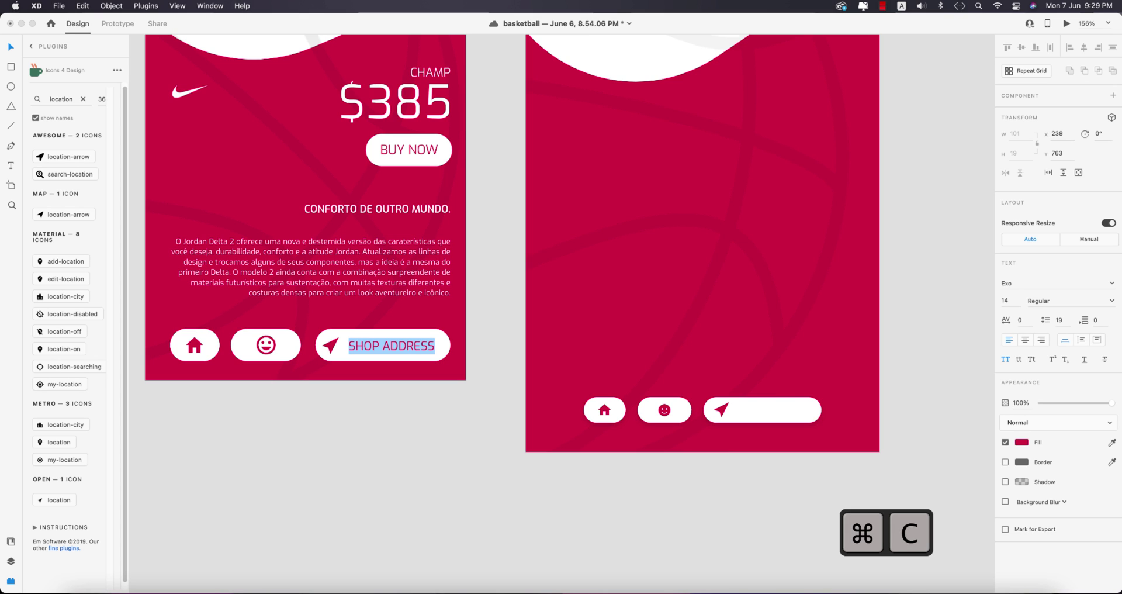
pyautogui.click(421, 451)
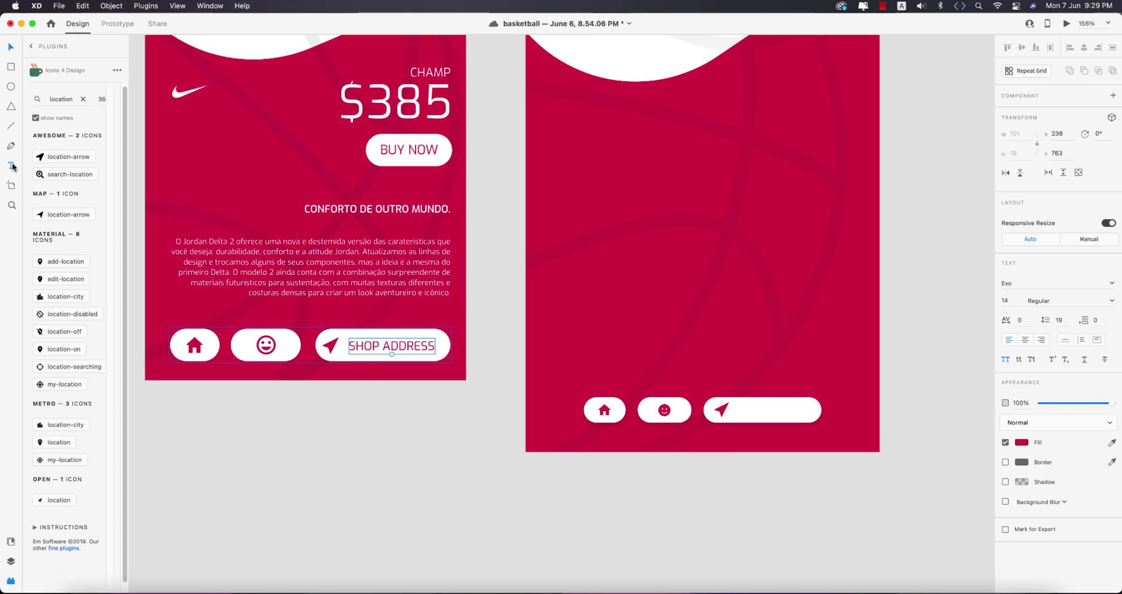
pyautogui.click(751, 411)
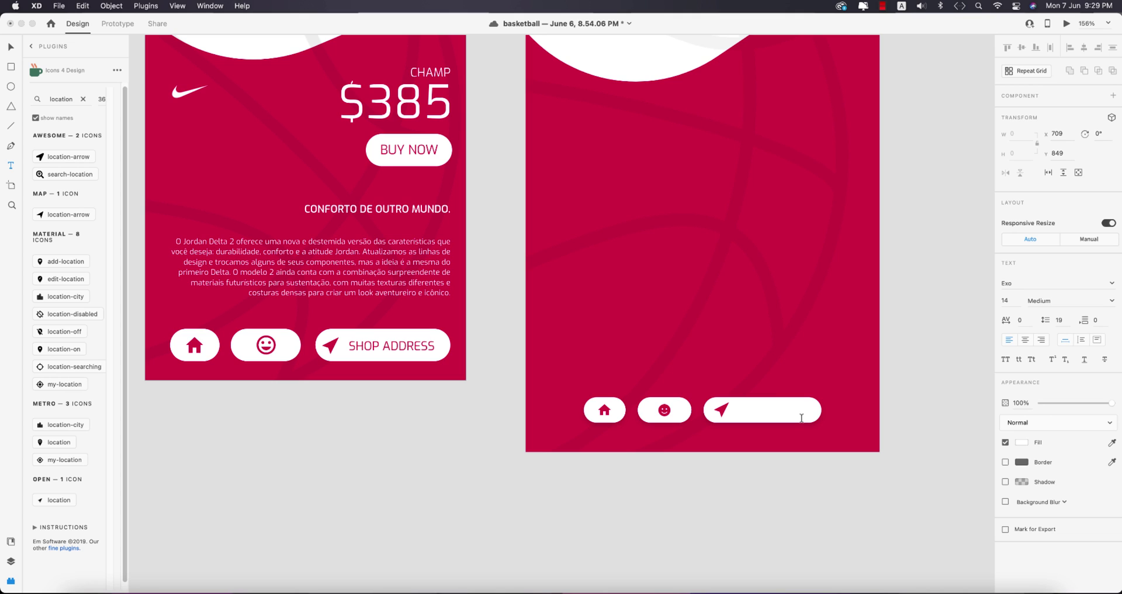
pyautogui.press('super+v')
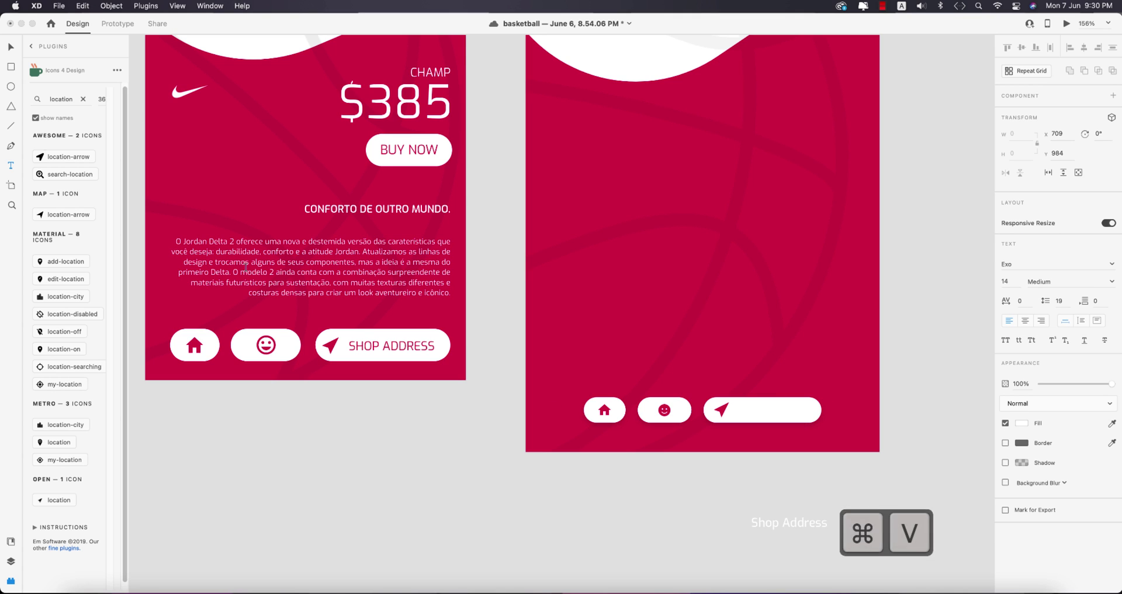
pyautogui.click(12, 48)
pyautogui.moveTo(770, 524); pyautogui.dragTo(768, 492)
# Step: Make the label red, move it into the location pill, and set it to uppercase size 12
pyautogui.click(1112, 423)
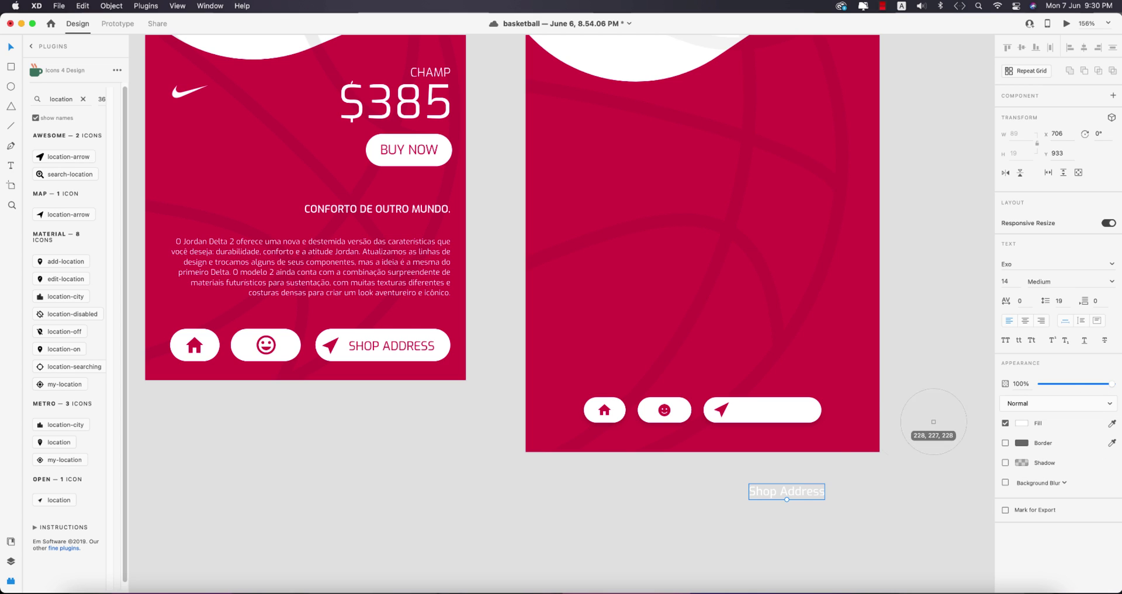
pyautogui.click(869, 428)
pyautogui.moveTo(794, 496); pyautogui.dragTo(781, 415)
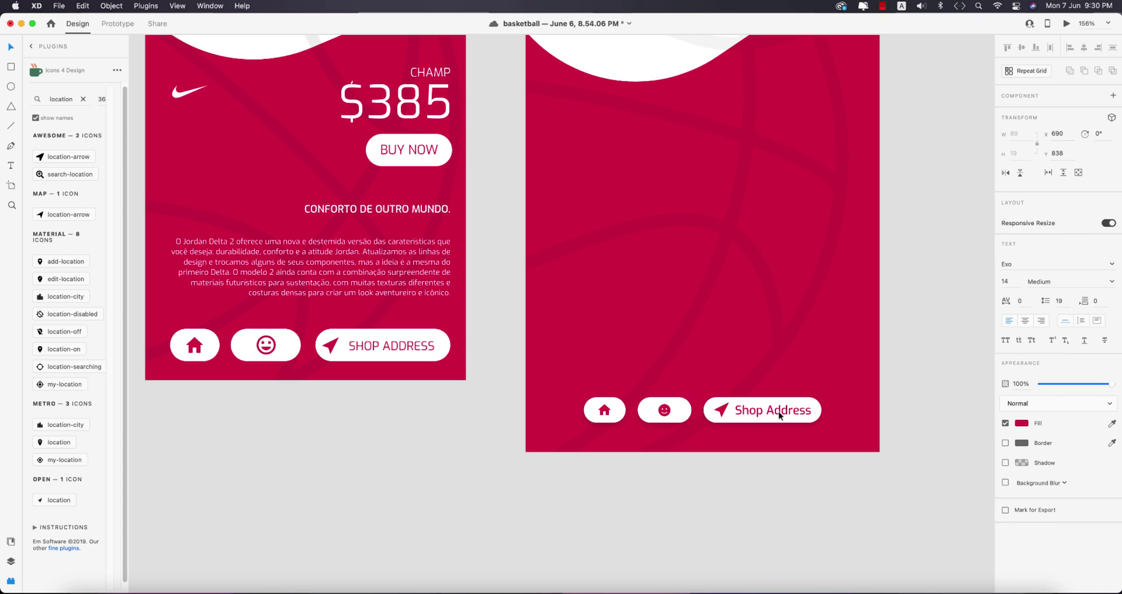
pyautogui.click(900, 485)
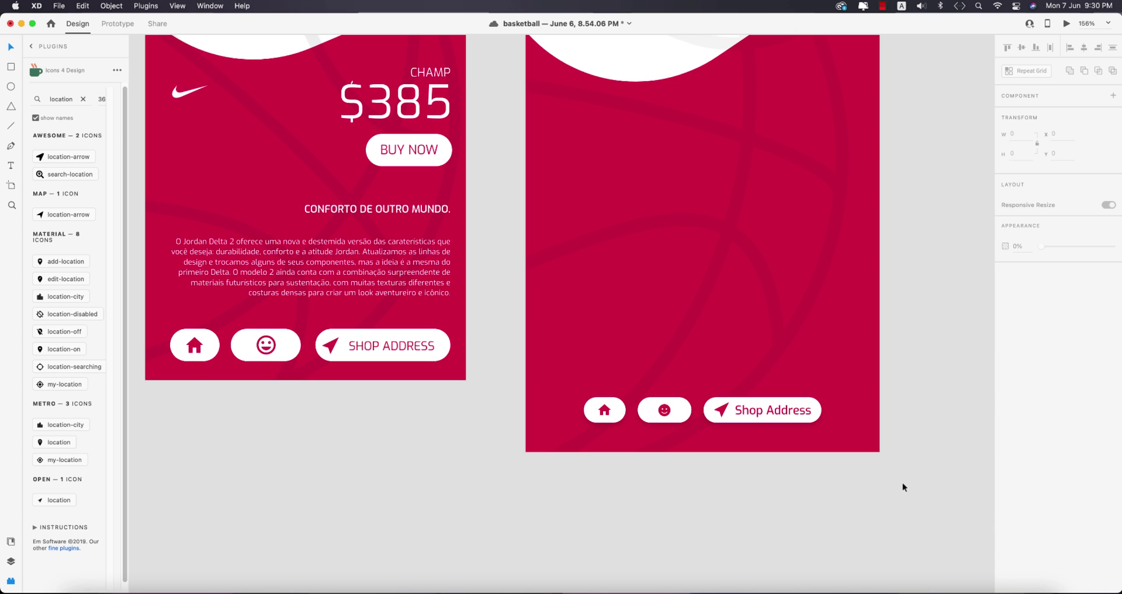
pyautogui.click(783, 417)
pyautogui.click(1006, 371)
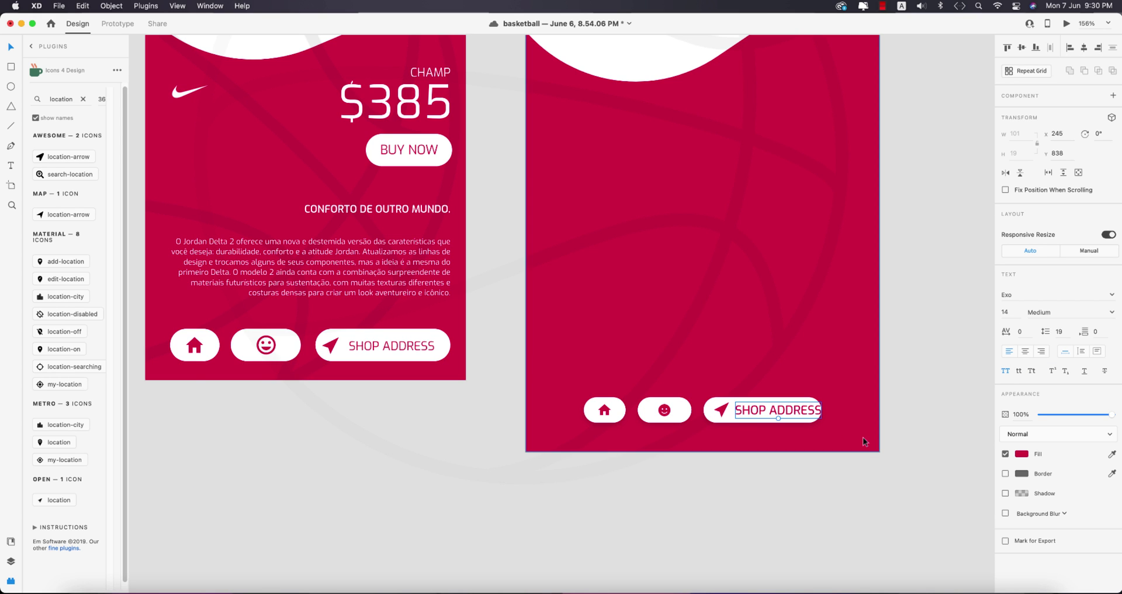
pyautogui.click(1012, 314)
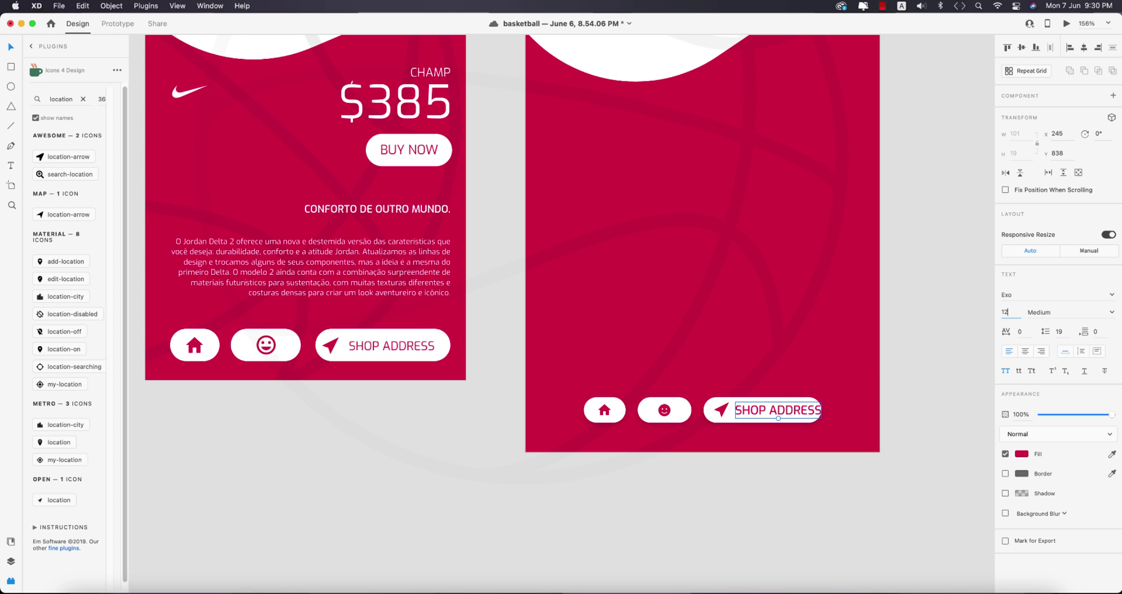
pyautogui.write('12')
pyautogui.press('Return')
pyautogui.click(923, 444)
# Step: Select all of the description text on the second screen
pyautogui.scroll(4, 935, 409)
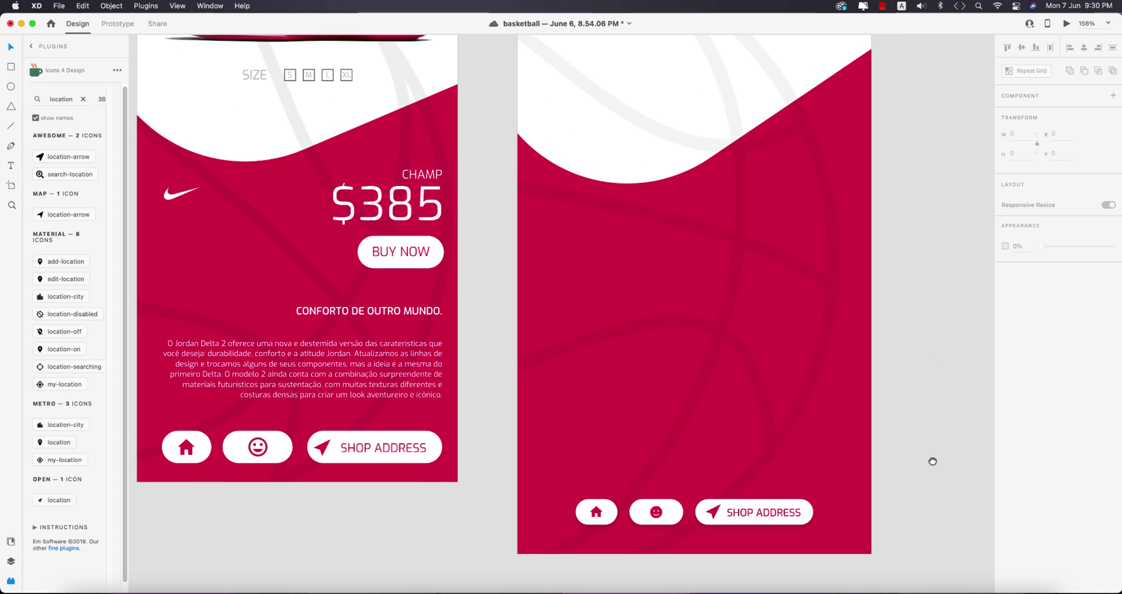
pyautogui.click(395, 337)
pyautogui.doubleClick(401, 311)
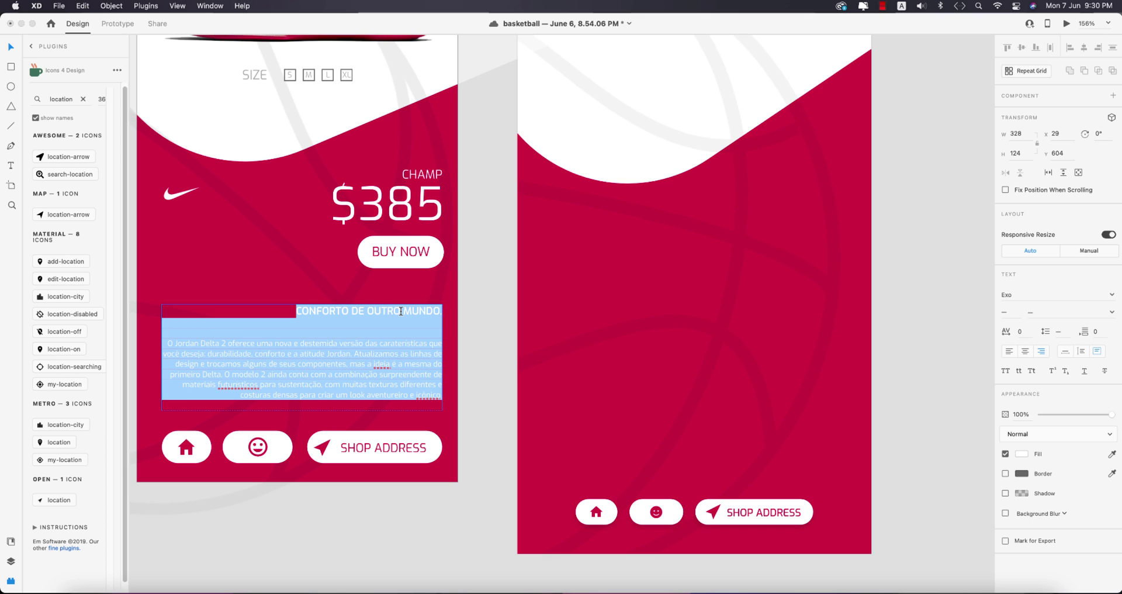
# Step: Copy the description and paste it into a new area text box on the third screen
pyautogui.press('super+c')
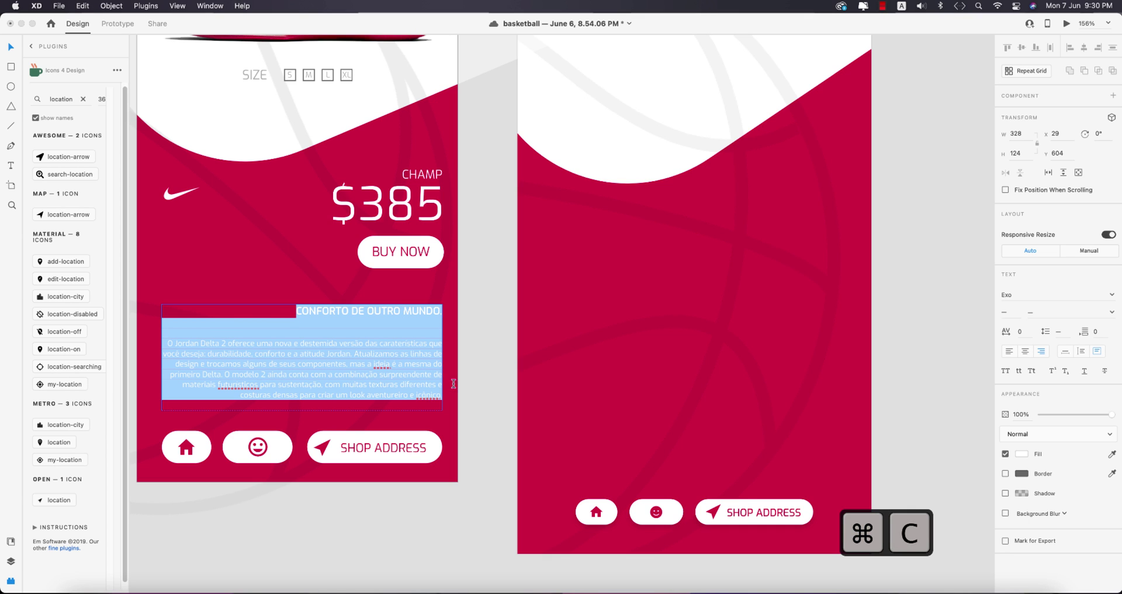
pyautogui.click(381, 363)
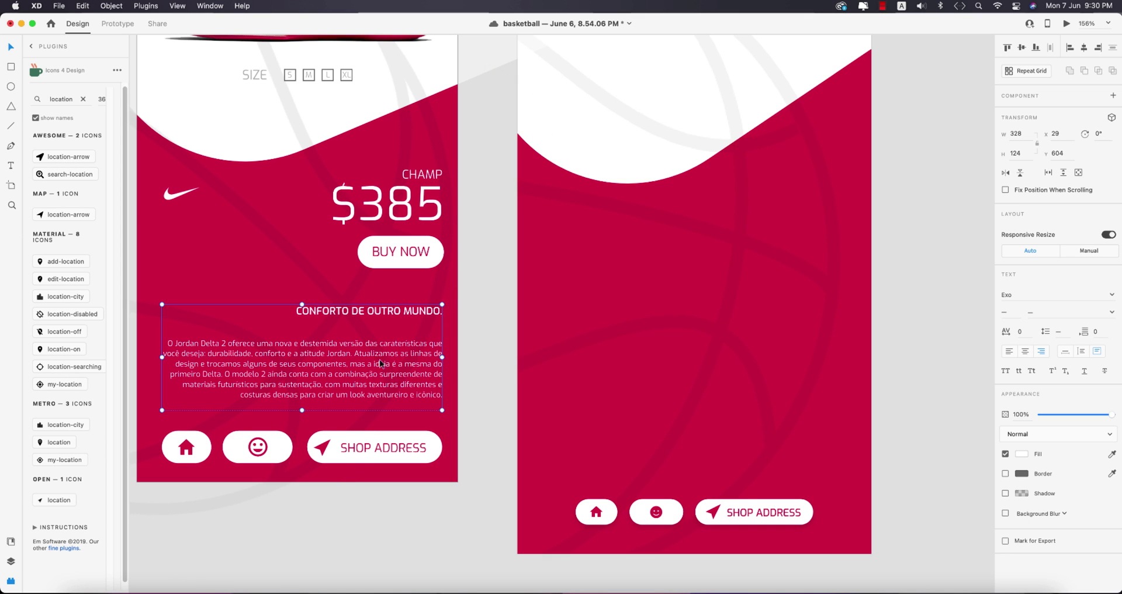
pyautogui.click(494, 436)
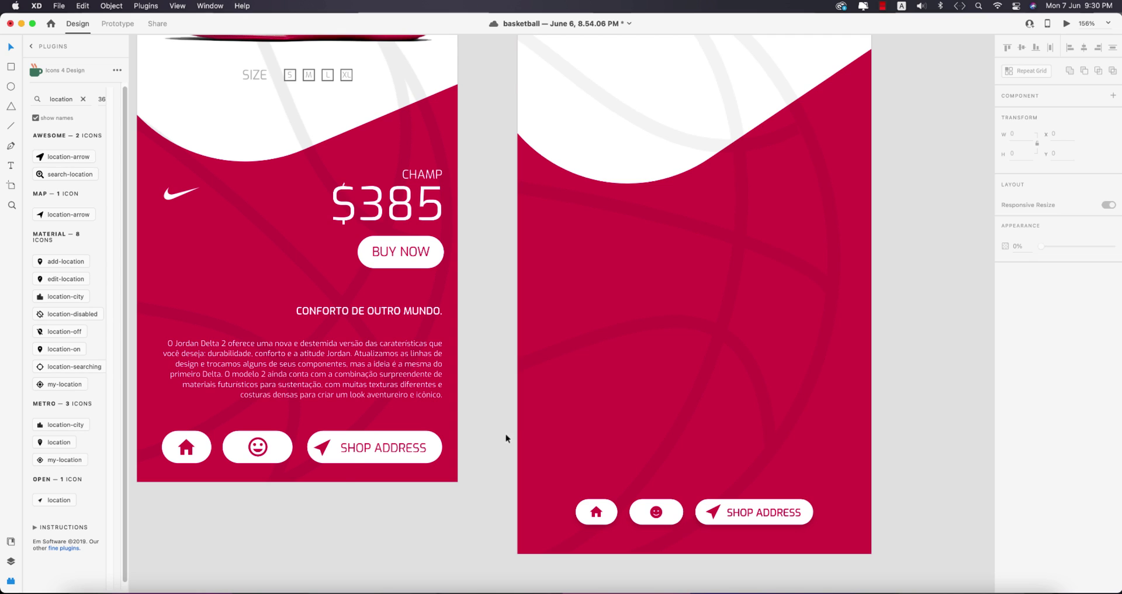
pyautogui.click(11, 166)
pyautogui.moveTo(571, 373); pyautogui.dragTo(676, 421)
pyautogui.moveTo(732, 441); pyautogui.dragTo(839, 479)
pyautogui.press('super+v')
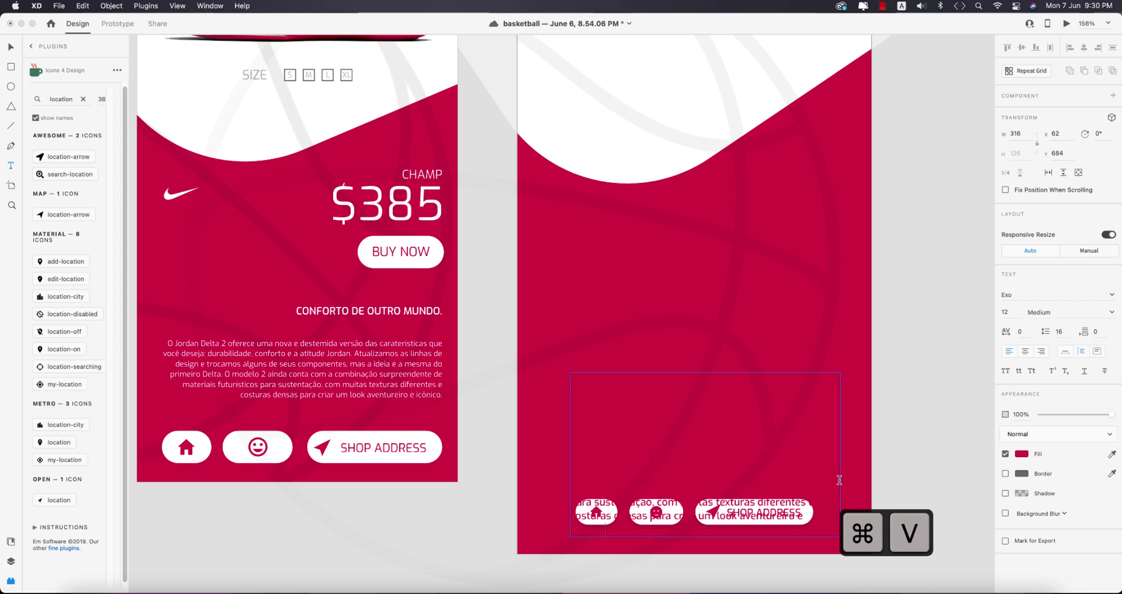
# Step: Make the description white, right-aligned, size 10, and place it just above the buttons
pyautogui.click(11, 46)
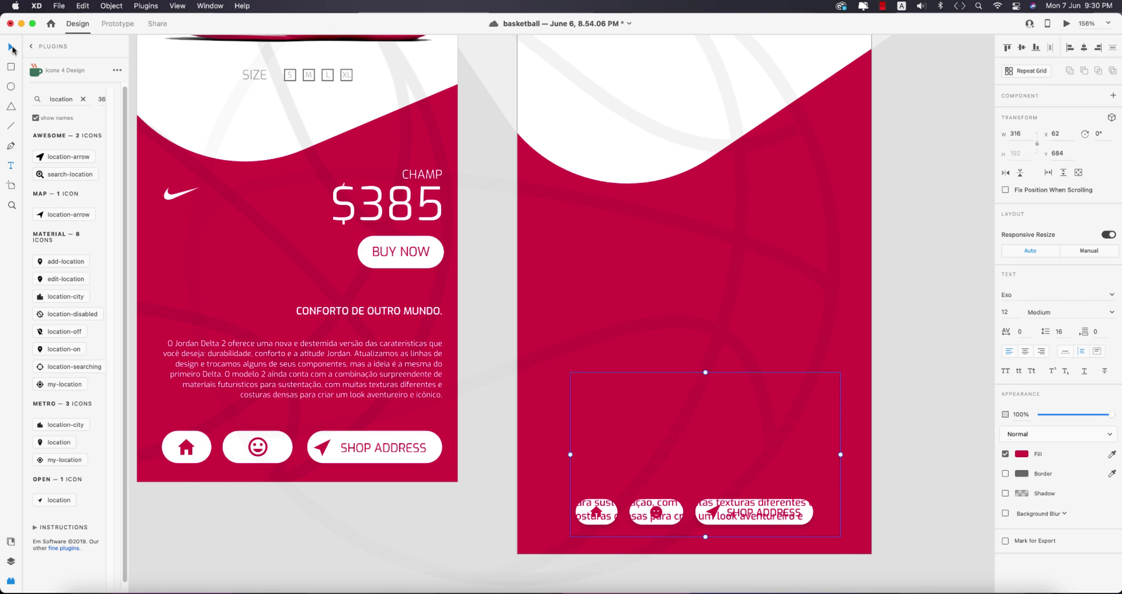
pyautogui.click(1112, 454)
pyautogui.click(1071, 456)
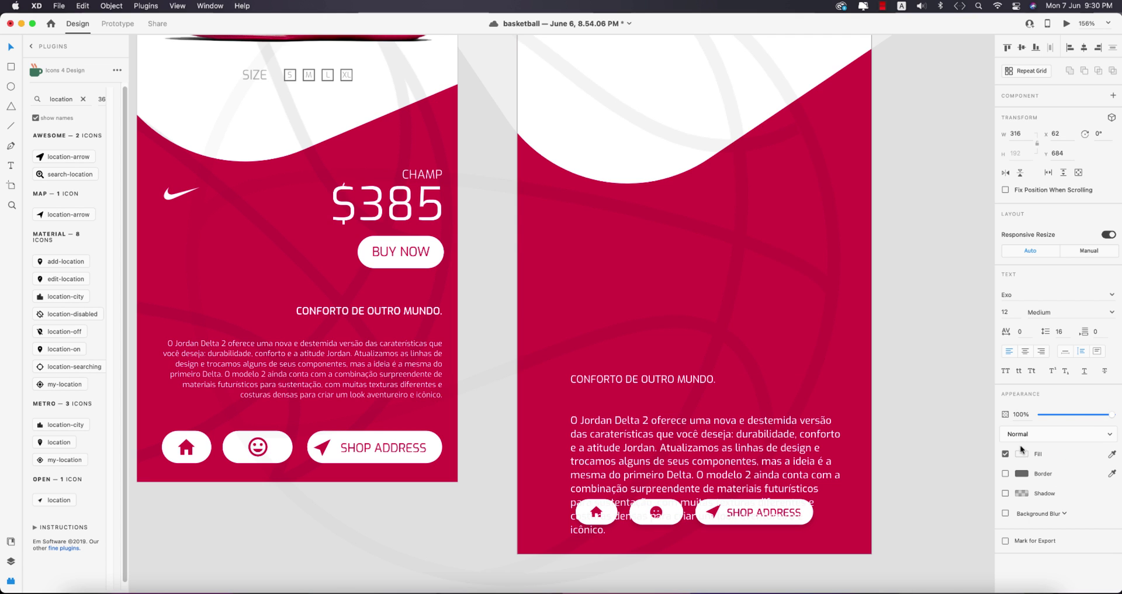
pyautogui.click(1042, 352)
pyautogui.moveTo(821, 427); pyautogui.dragTo(821, 366)
pyautogui.click(1006, 312)
pyautogui.press('Return')
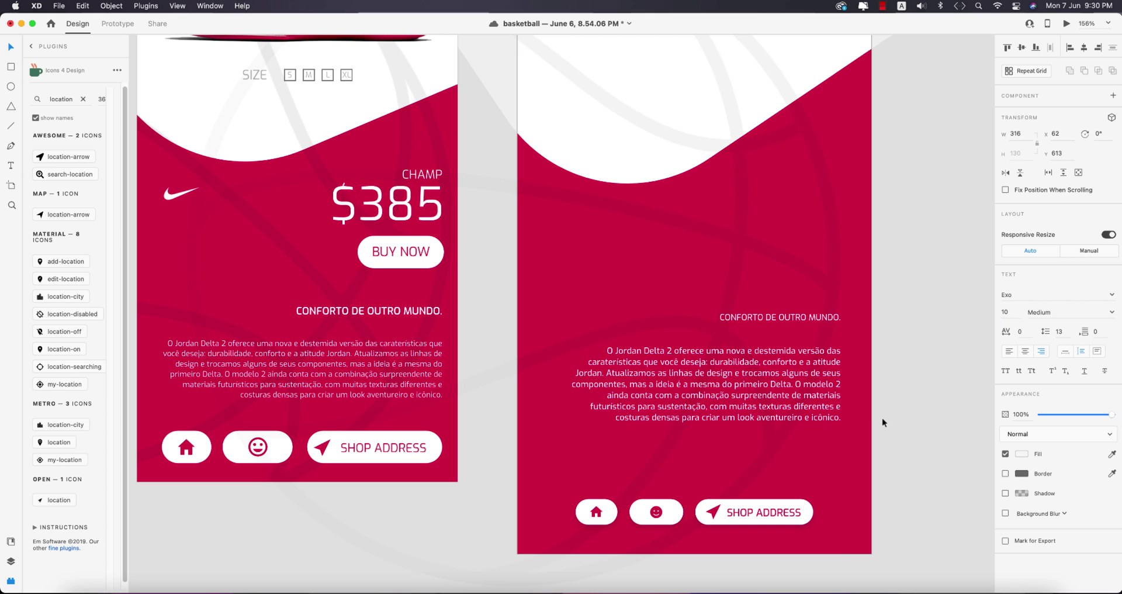
pyautogui.moveTo(798, 396); pyautogui.dragTo(798, 439)
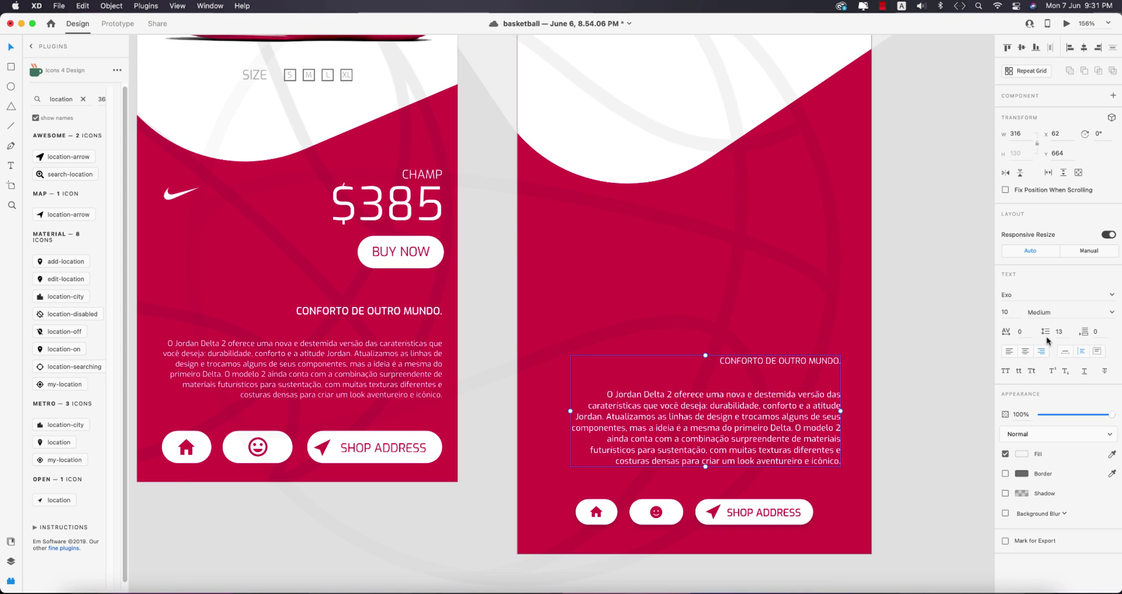
# Step: Align the description block to center and make the CONFORTO DE OUTRO MUNDO heading Exo Bold 14
pyautogui.click(1083, 49)
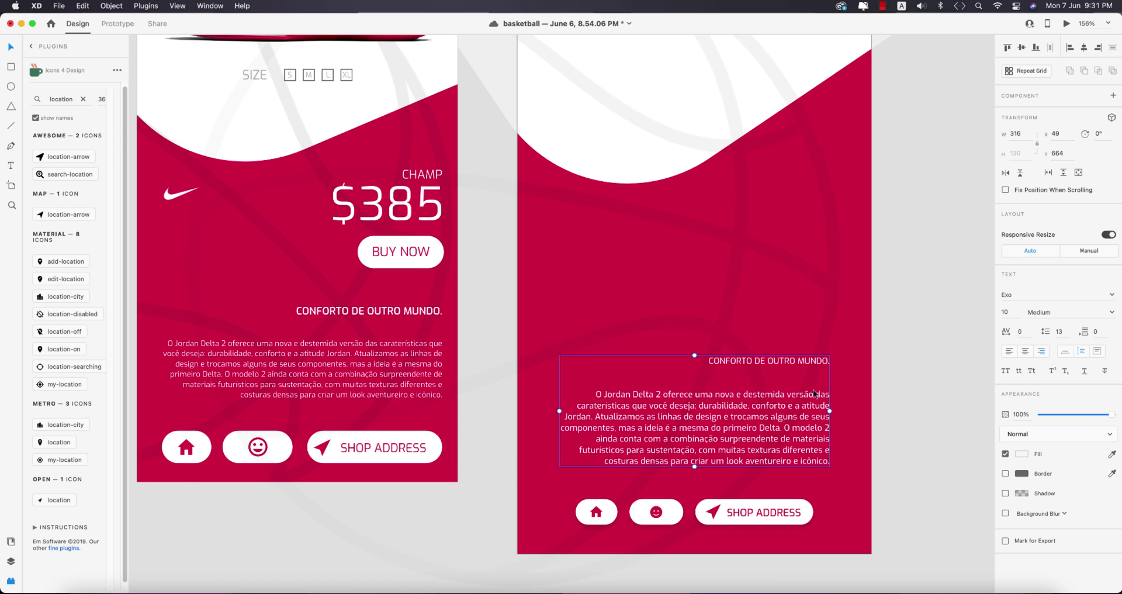
pyautogui.doubleClick(783, 367)
pyautogui.moveTo(708, 360); pyautogui.dragTo(840, 364)
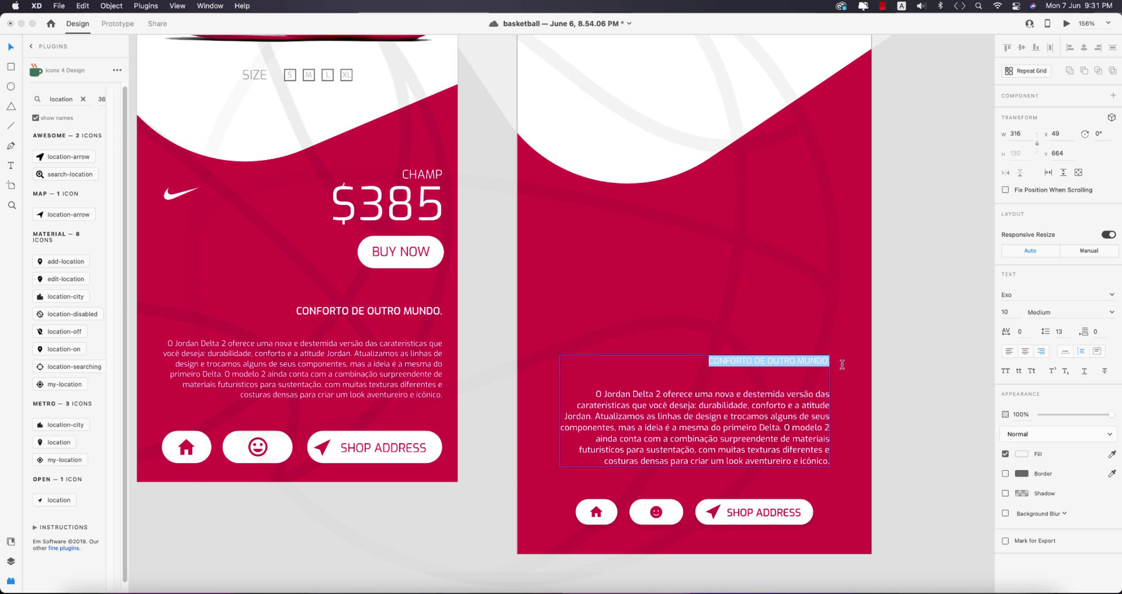
pyautogui.click(1112, 313)
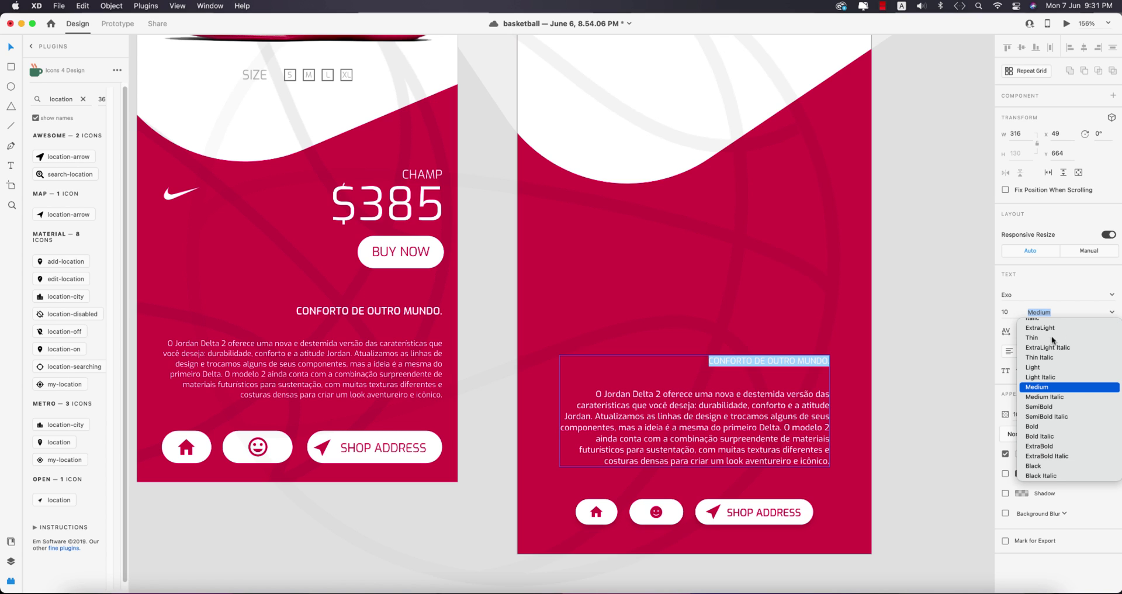
pyautogui.click(1037, 426)
pyautogui.click(1011, 313)
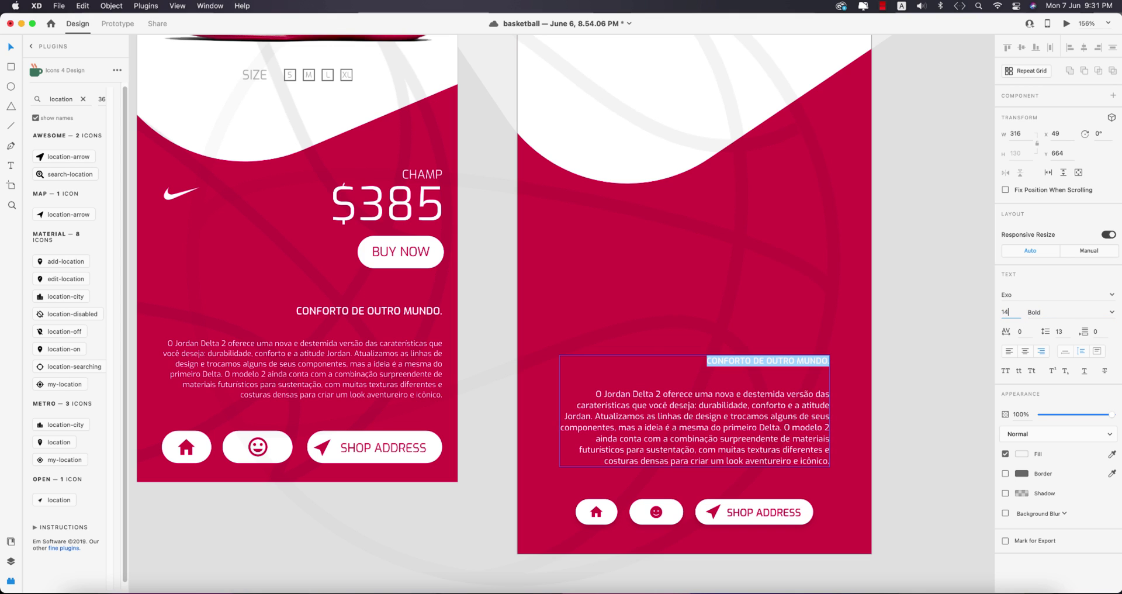
pyautogui.press('Return')
pyautogui.press('Escape')
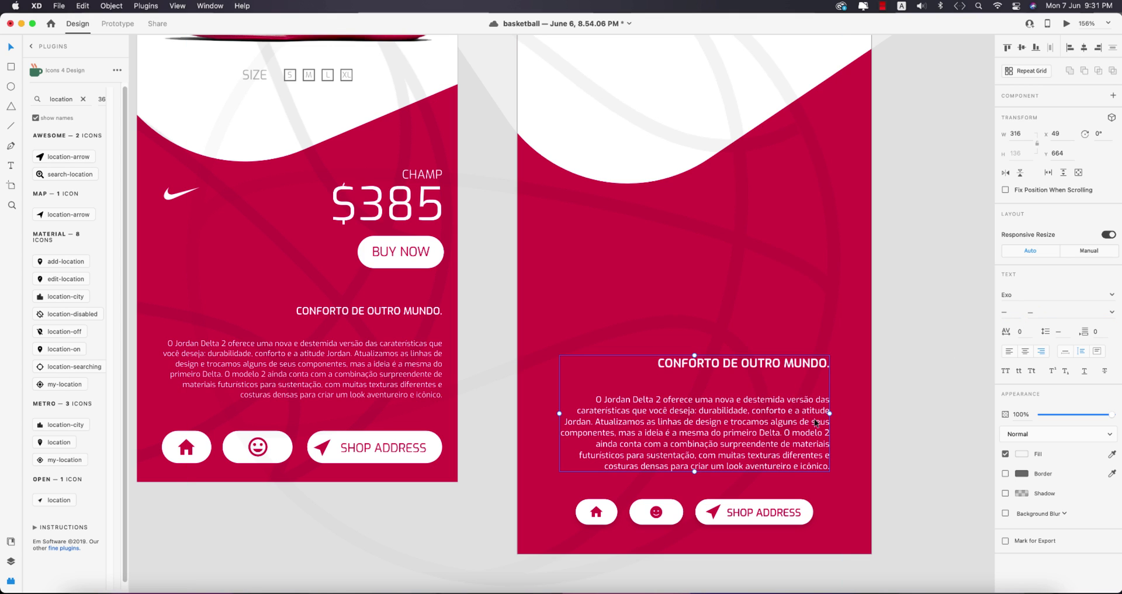
pyautogui.click(937, 430)
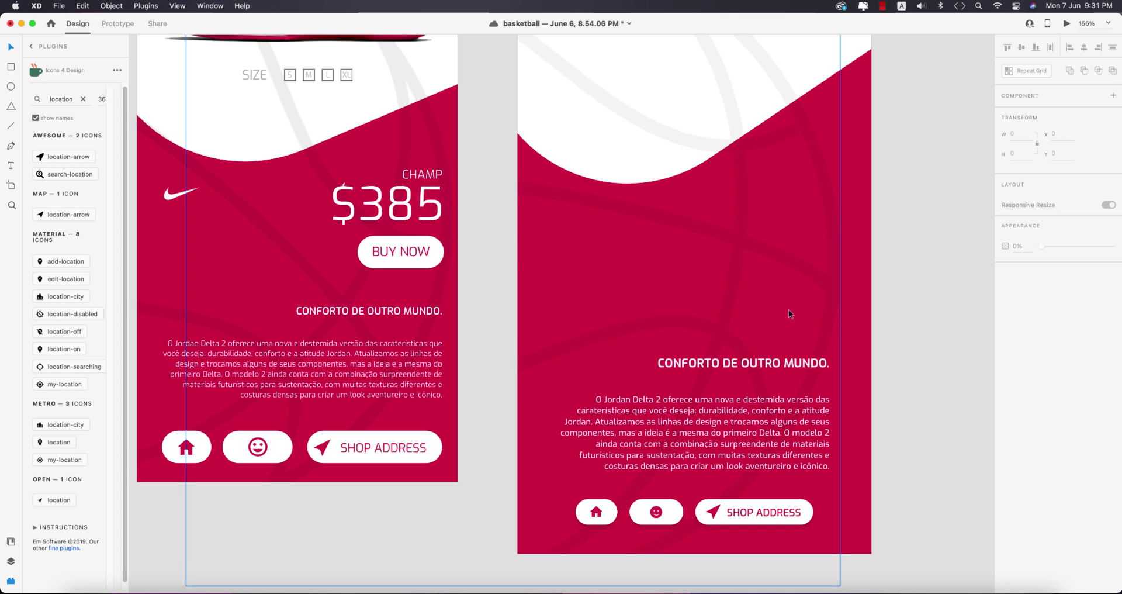
# Step: Copy the $385 price onto the right screen and enlarge it to 50 pt
pyautogui.click(352, 226)
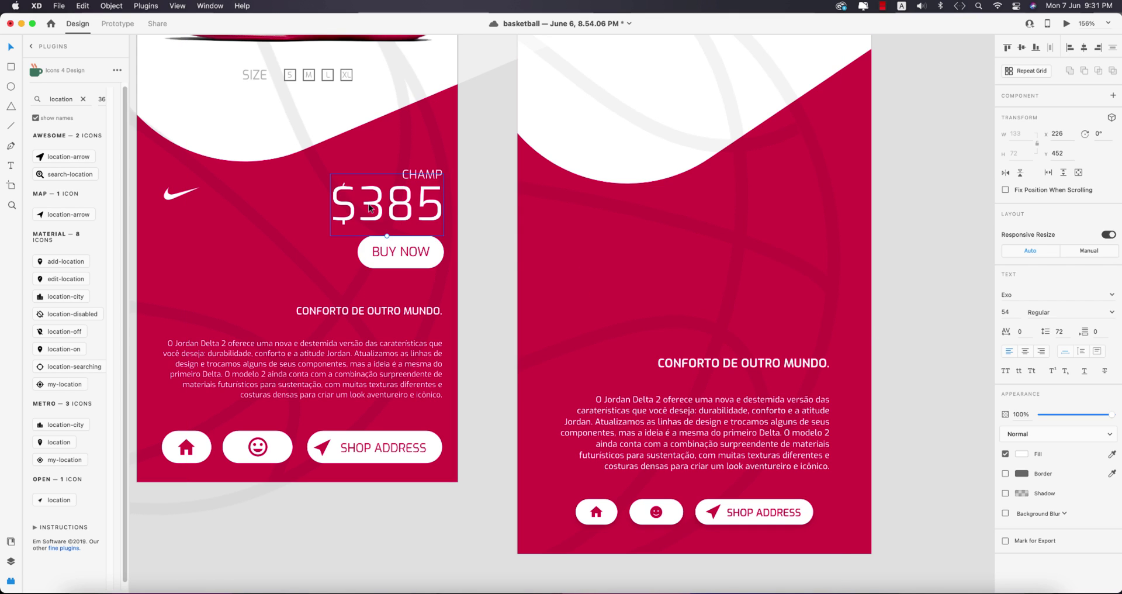
pyautogui.doubleClick(408, 201)
pyautogui.press('super+c')
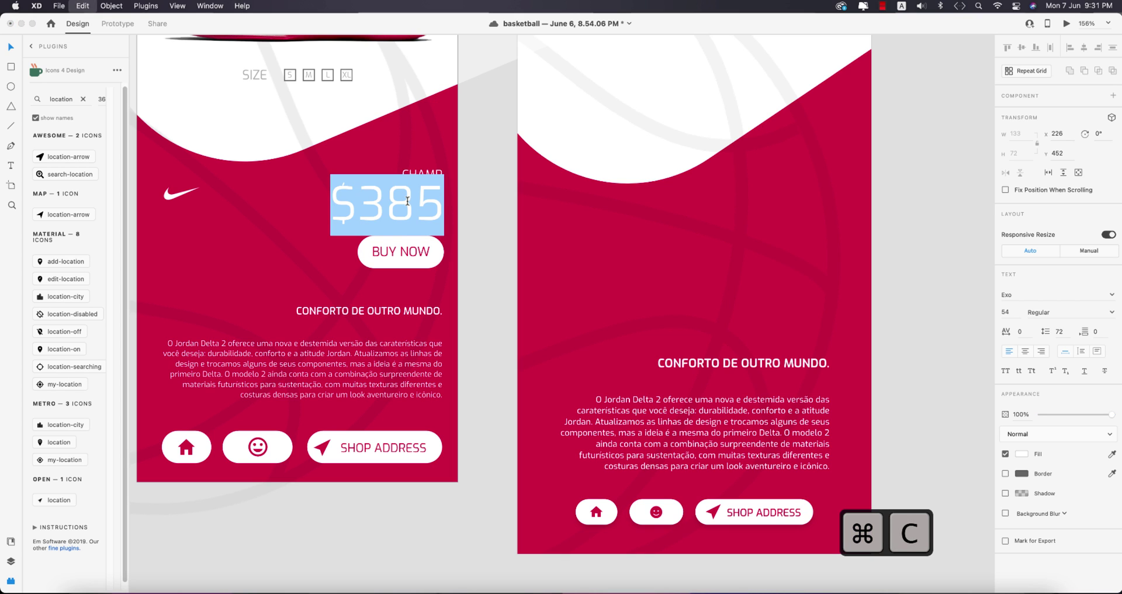
pyautogui.click(14, 52)
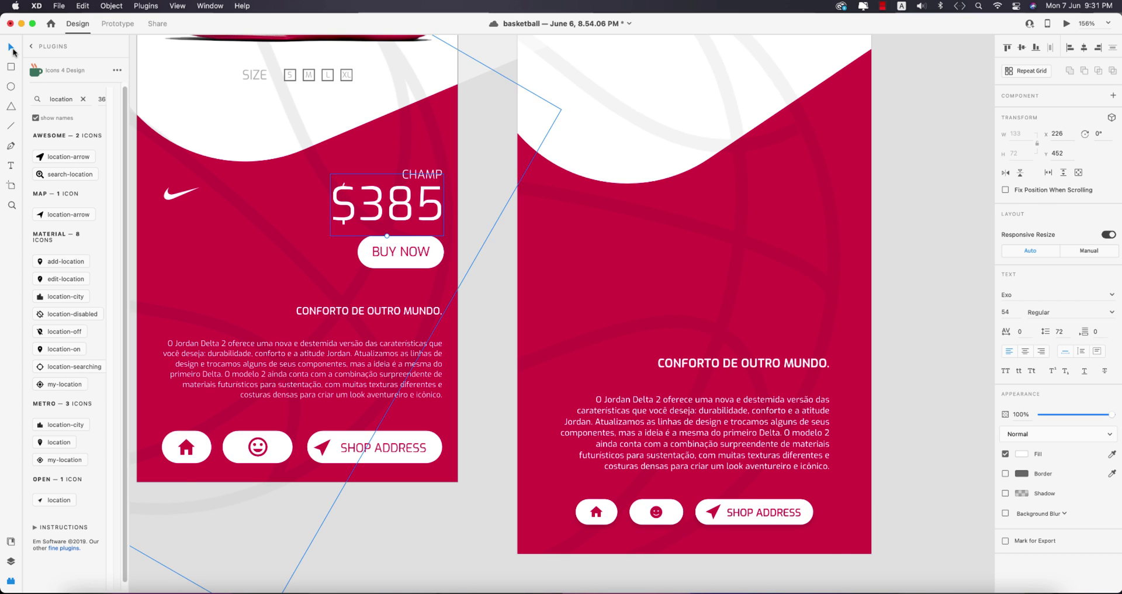
pyautogui.click(919, 299)
pyautogui.press('t')
pyautogui.click(768, 287)
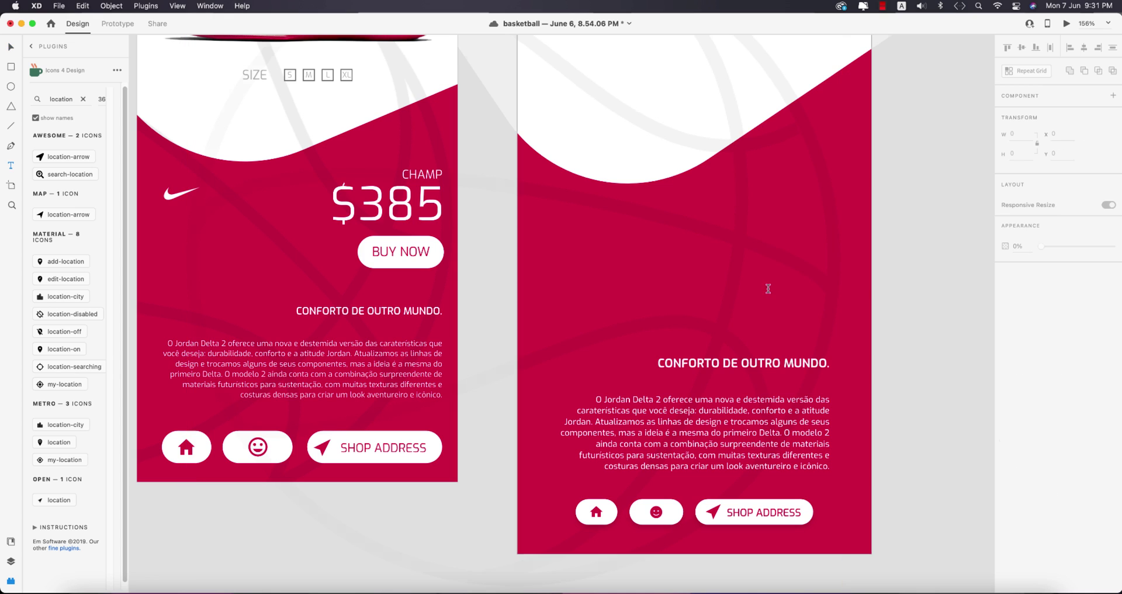
pyautogui.press('super+v')
pyautogui.click(14, 49)
pyautogui.moveTo(758, 291); pyautogui.dragTo(801, 266)
pyautogui.click(947, 326)
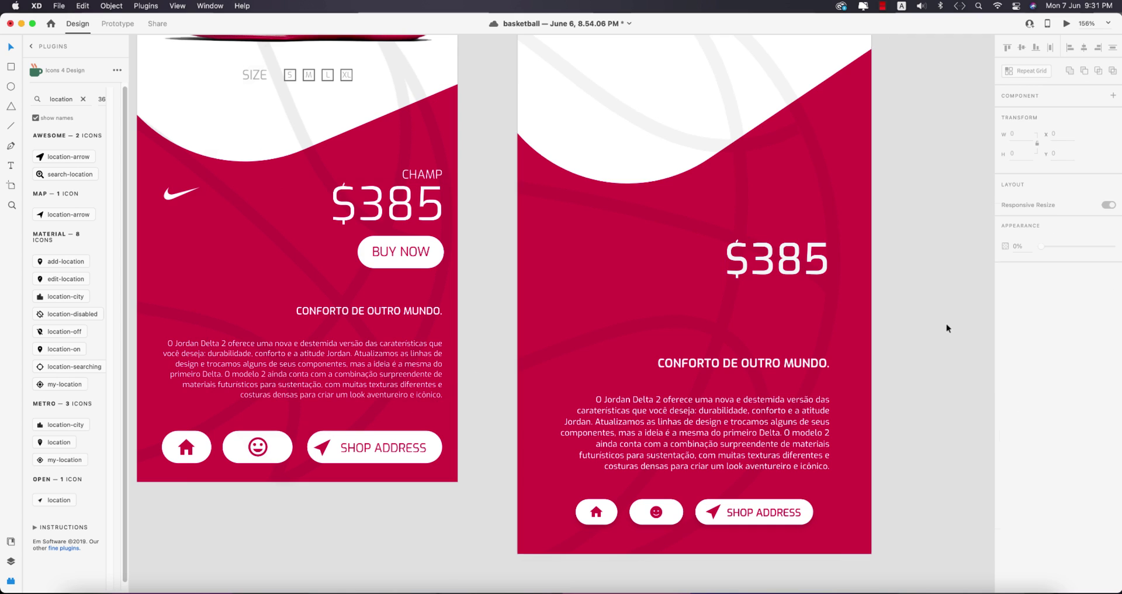
# Step: Add a 14 pt CHAMP label right-aligned above the $385 price
pyautogui.press('t')
pyautogui.click(790, 225)
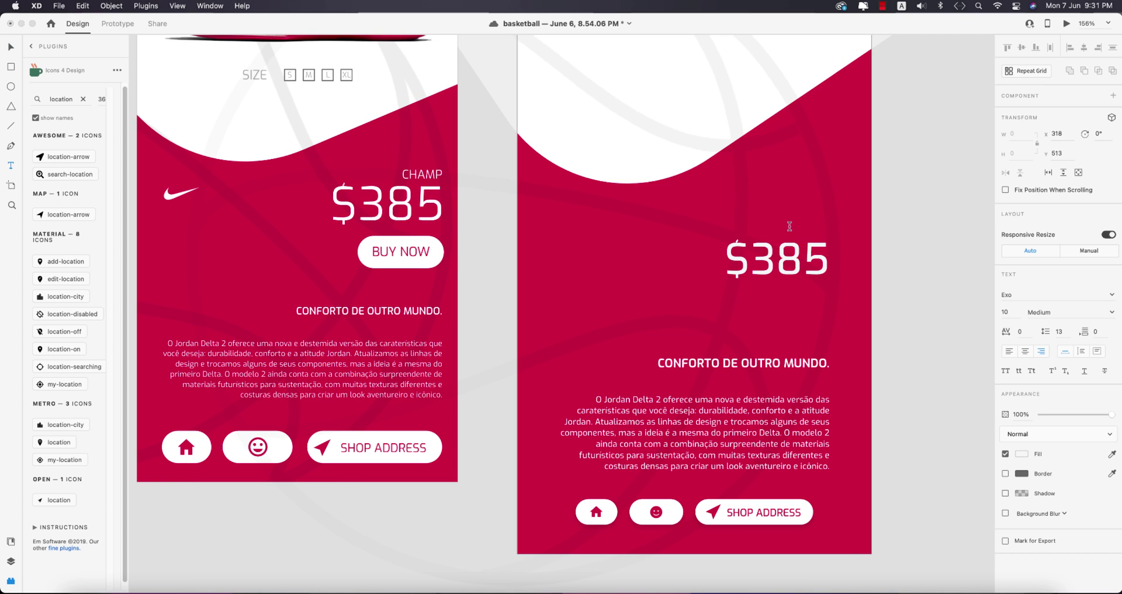
pyautogui.write('CHAMP')
pyautogui.press('Escape')
pyautogui.press('super+t')
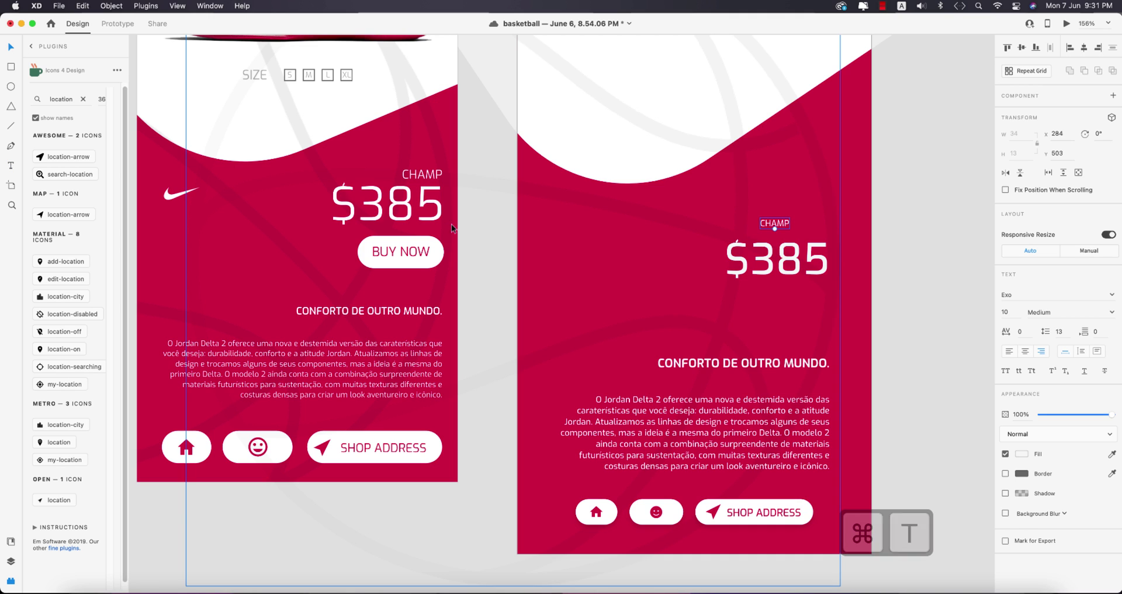
pyautogui.press('super+z')
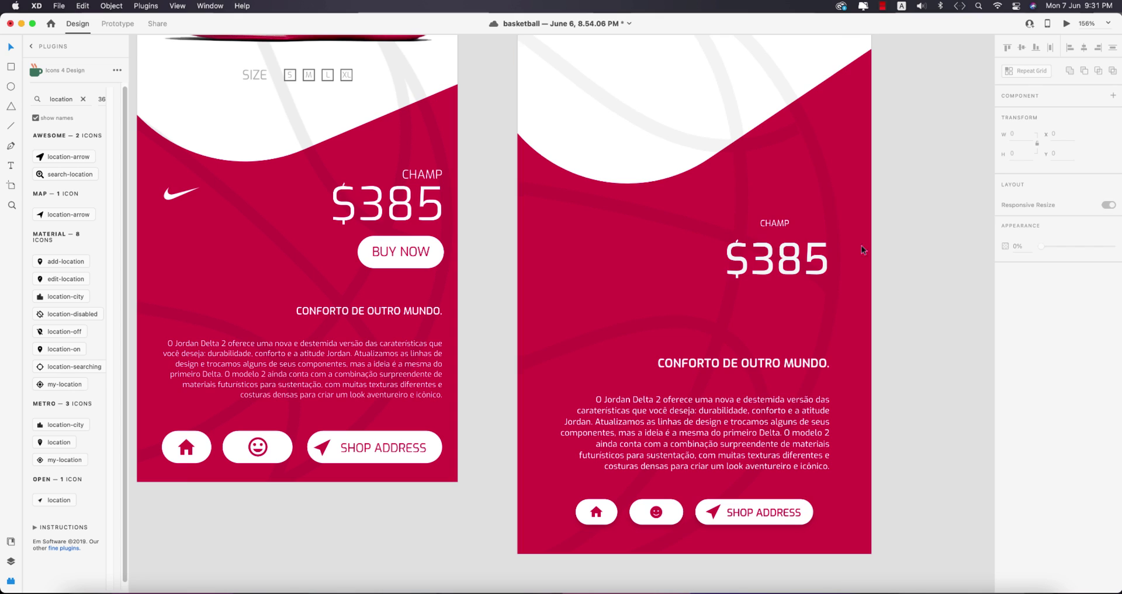
pyautogui.press('super+shift+z')
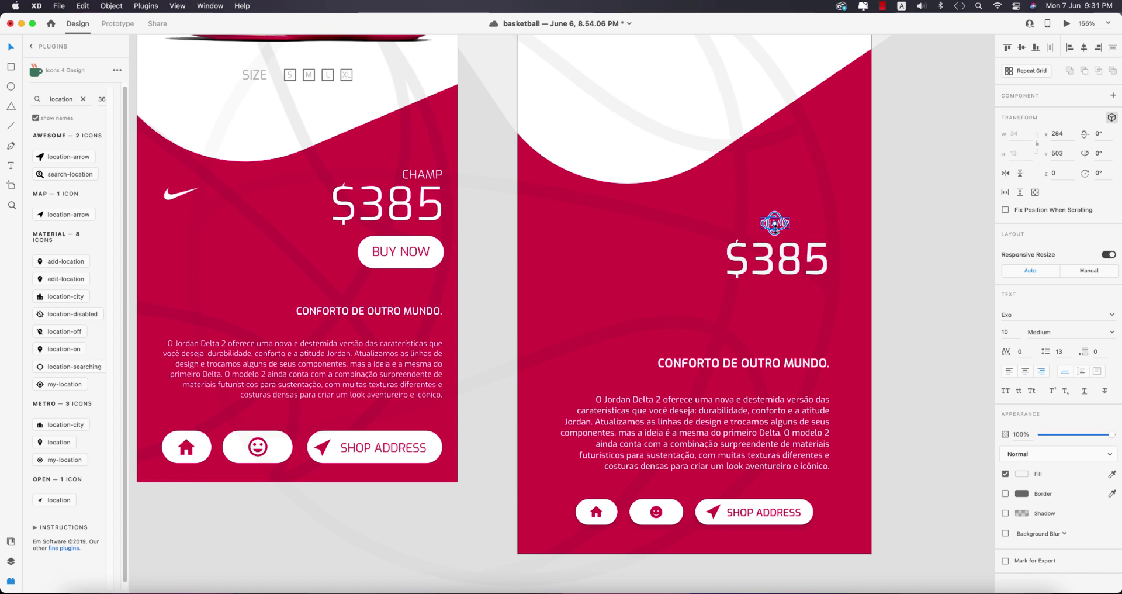
pyautogui.press('super+z')
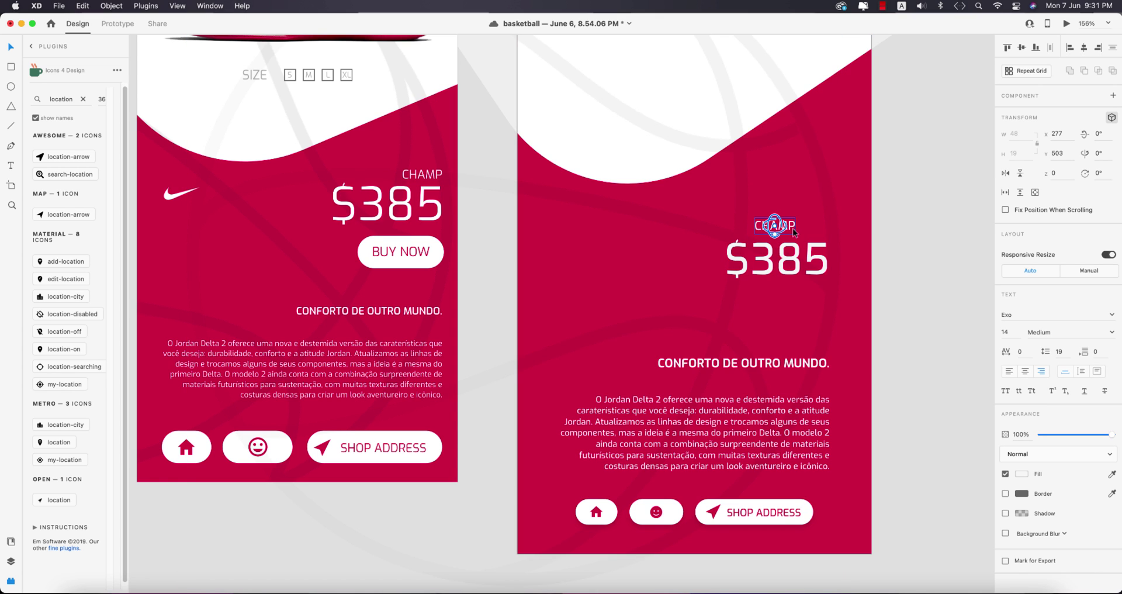
pyautogui.moveTo(793, 230); pyautogui.dragTo(830, 236)
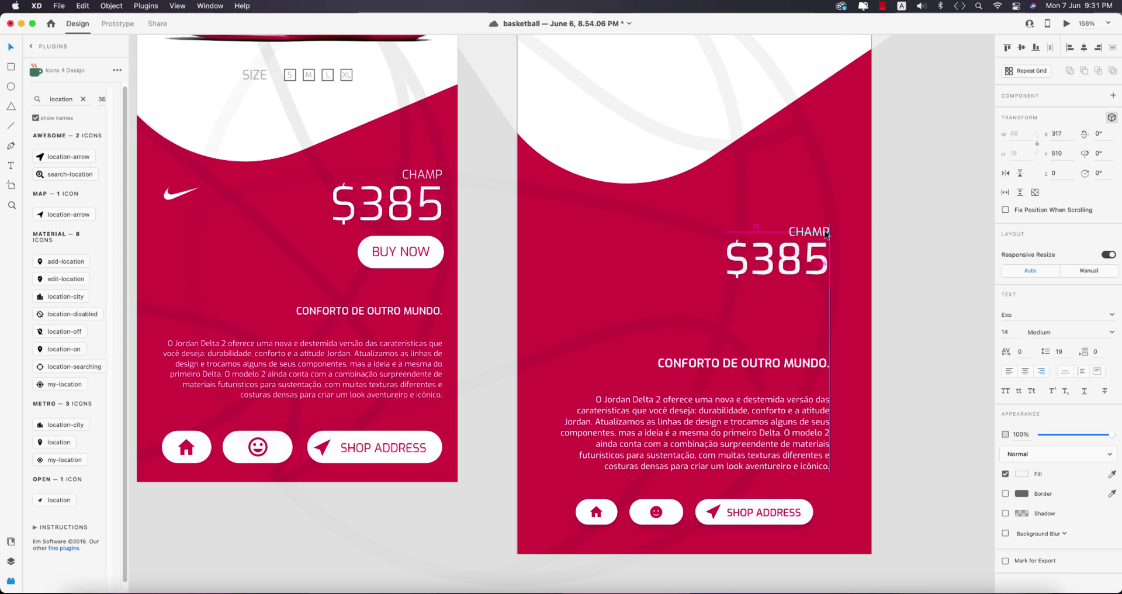
pyautogui.click(815, 272)
pyautogui.click(703, 521)
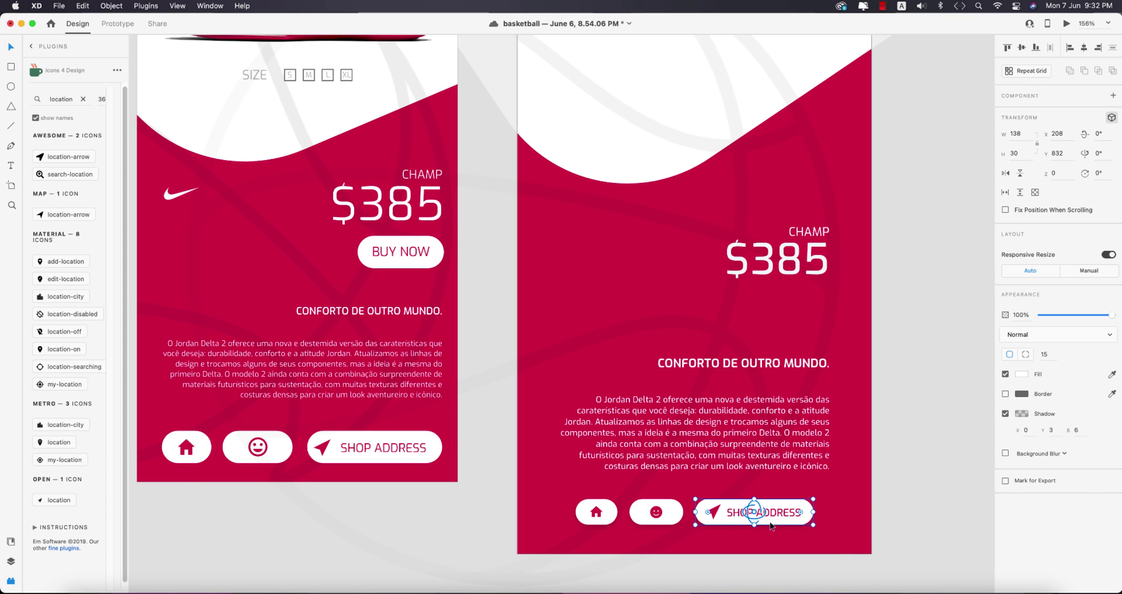
# Step: Duplicate the SHOP ADDRESS pill up beneath $385 and narrow the copy to 100 wide
pyautogui.press('super+t')
pyautogui.click(811, 520)
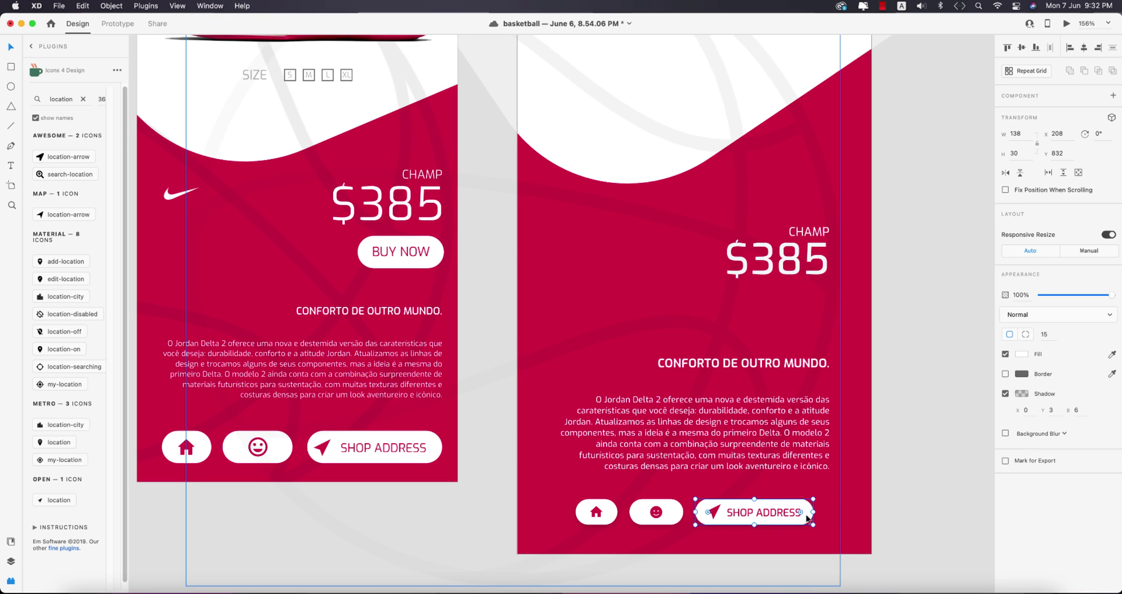
pyautogui.moveTo(809, 519); pyautogui.dragTo(823, 317)
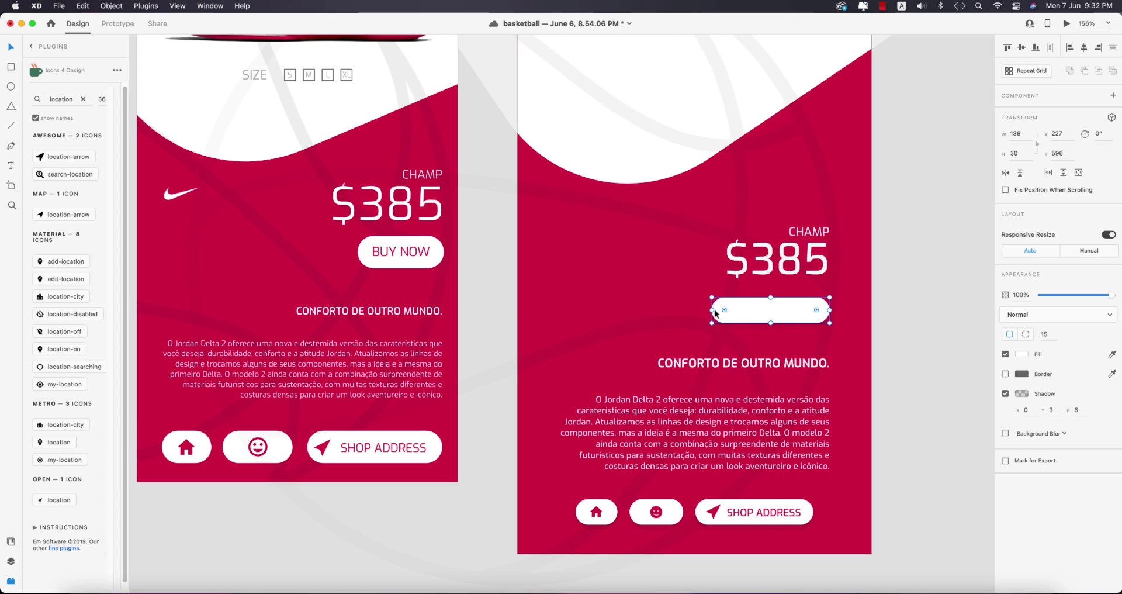
pyautogui.moveTo(717, 310); pyautogui.dragTo(749, 309)
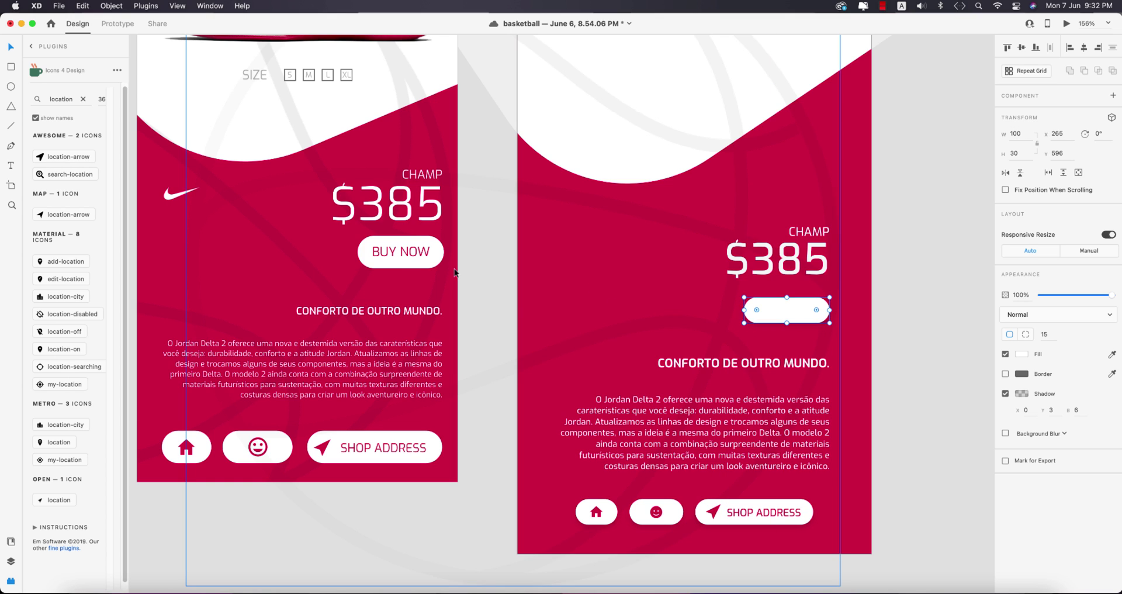
pyautogui.click(934, 337)
# Step: Add 'Buy Now' text in crimson, centred on the new white pill
pyautogui.scroll(3, 920, 345)
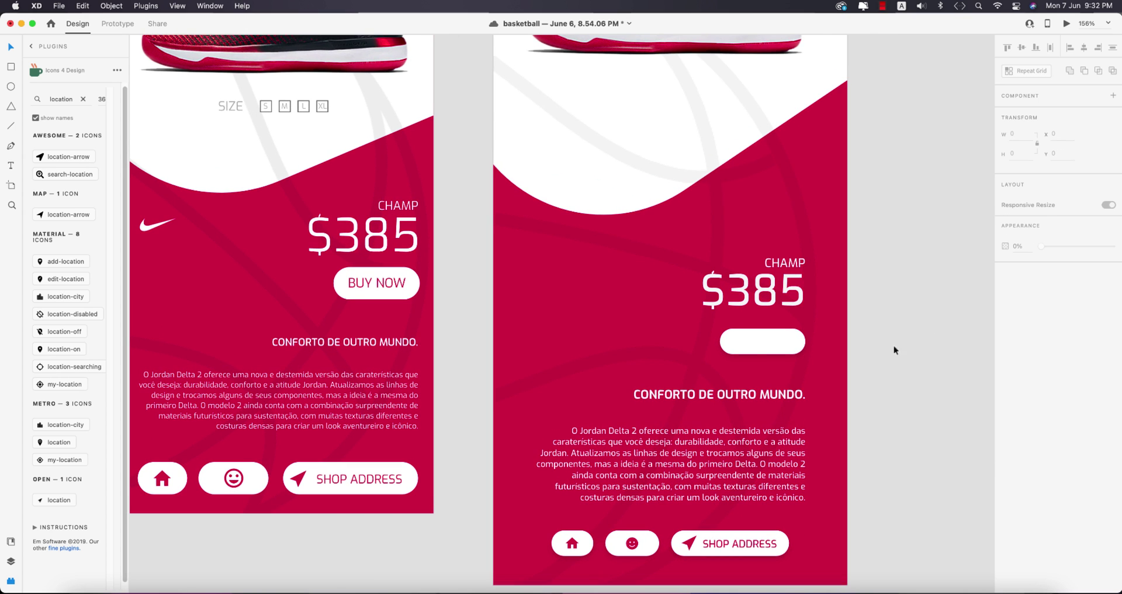
pyautogui.scroll(5, 819, 362)
pyautogui.press('t')
pyautogui.click(893, 319)
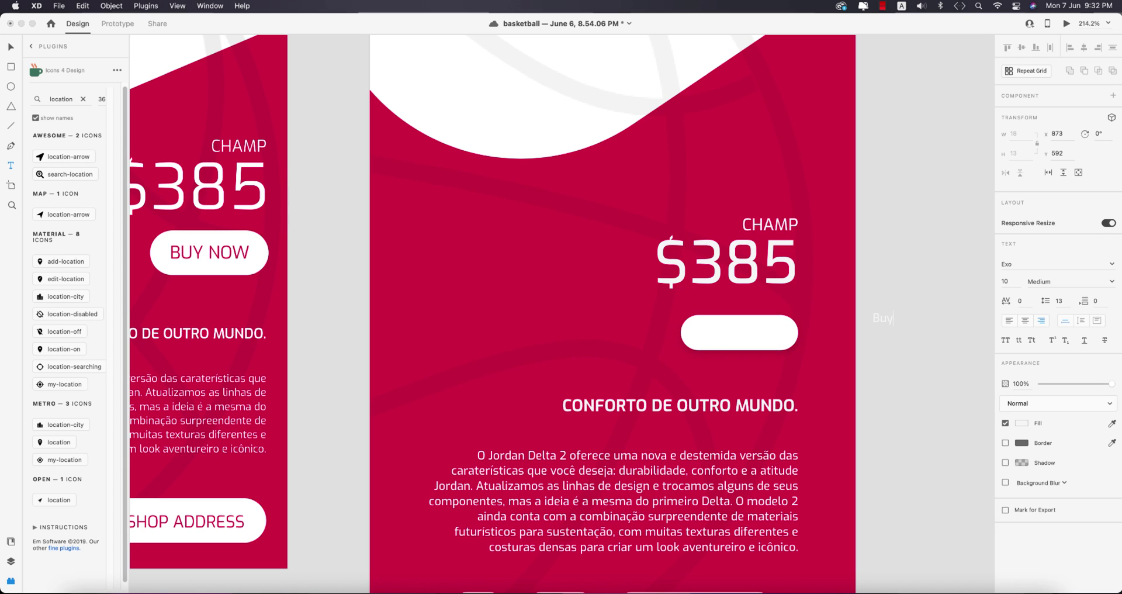
pyautogui.write('Buy Now')
pyautogui.press('Escape')
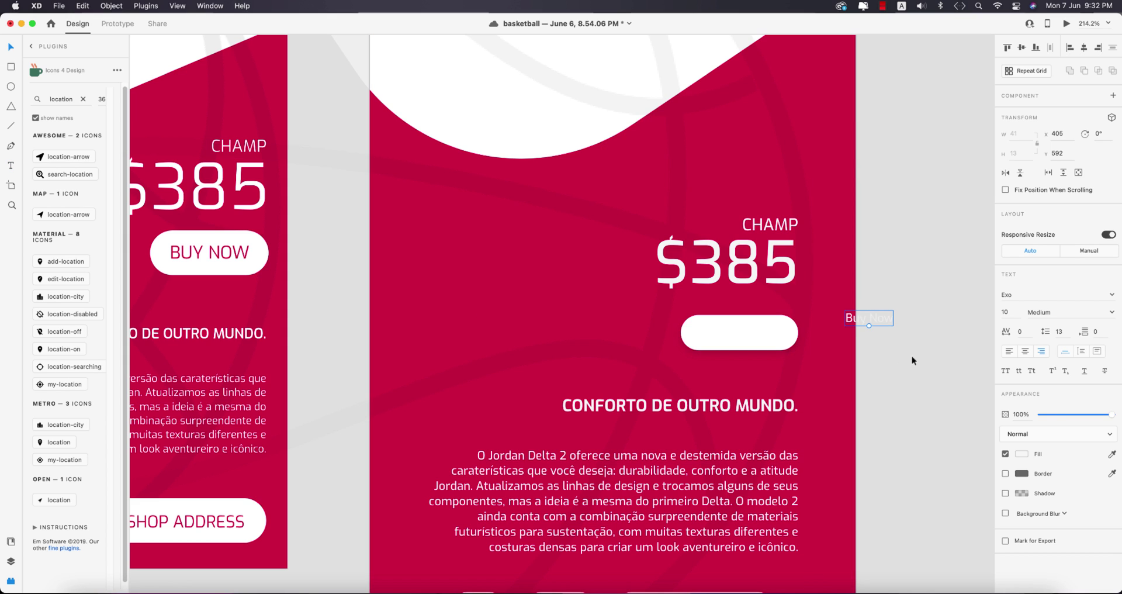
pyautogui.click(1112, 455)
pyautogui.click(850, 379)
pyautogui.moveTo(888, 323); pyautogui.dragTo(760, 337)
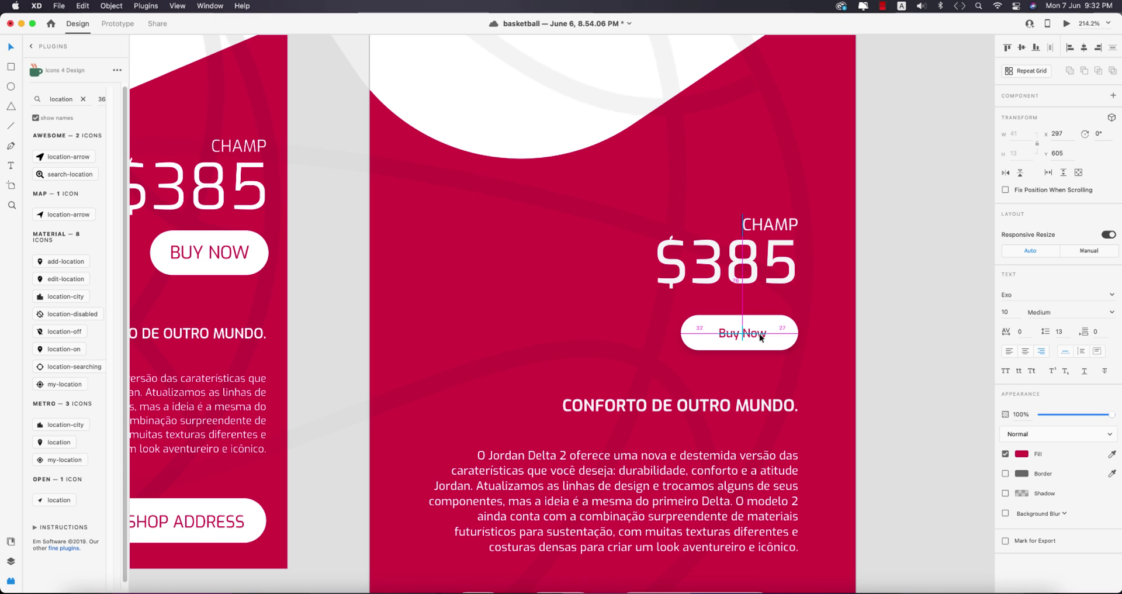
pyautogui.click(895, 369)
# Step: Switch the Buy Now label to all capitals so it reads BUY NOW
pyautogui.scroll(1, 895, 369)
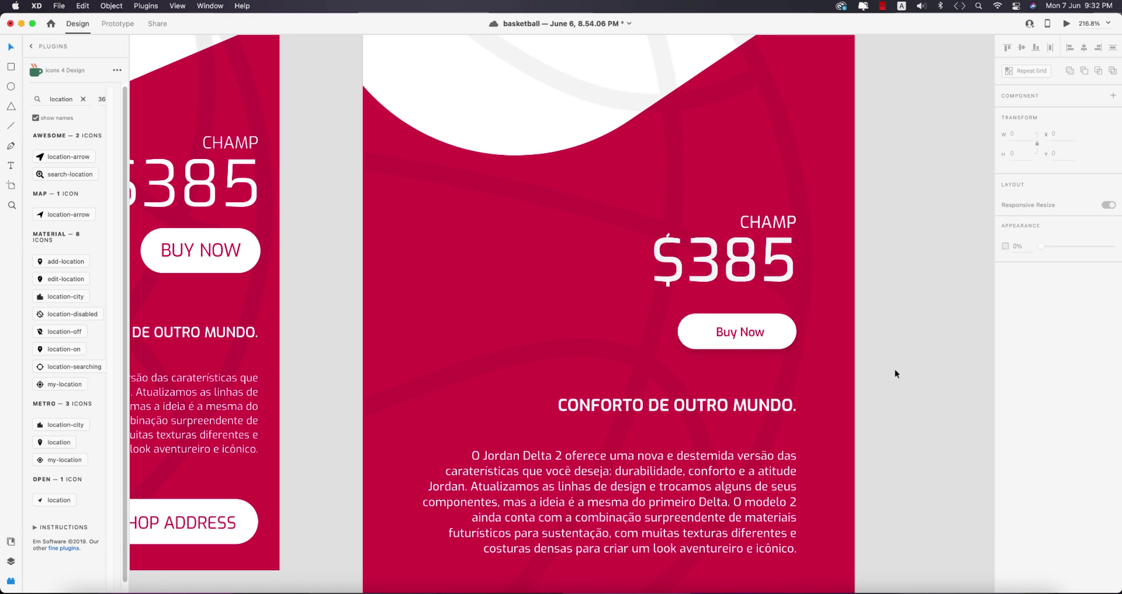
pyautogui.click(766, 353)
pyautogui.click(1006, 372)
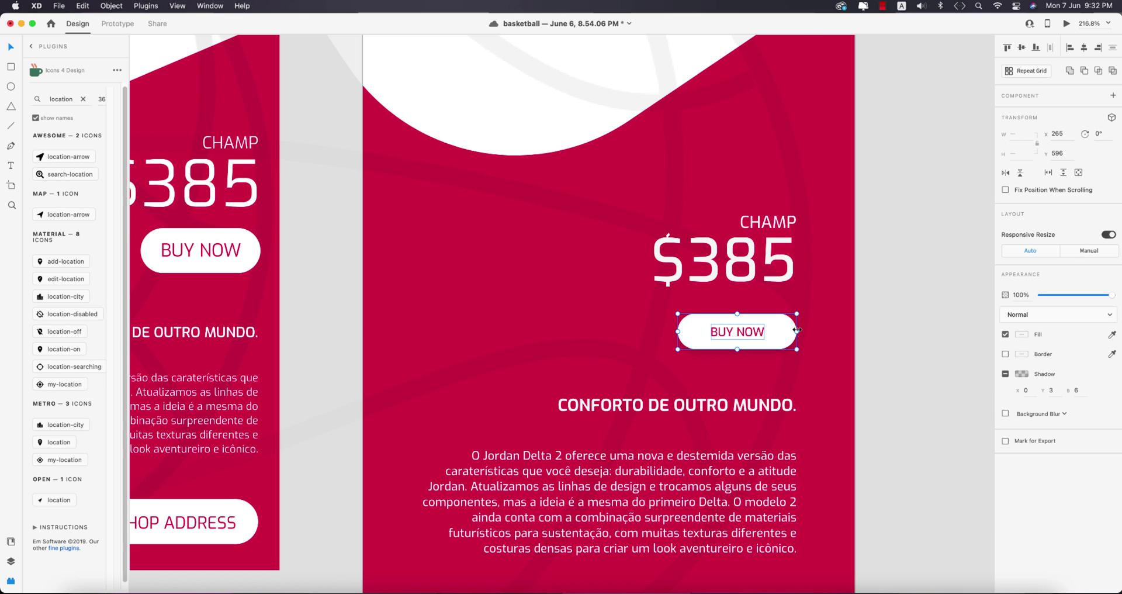
pyautogui.click(919, 268)
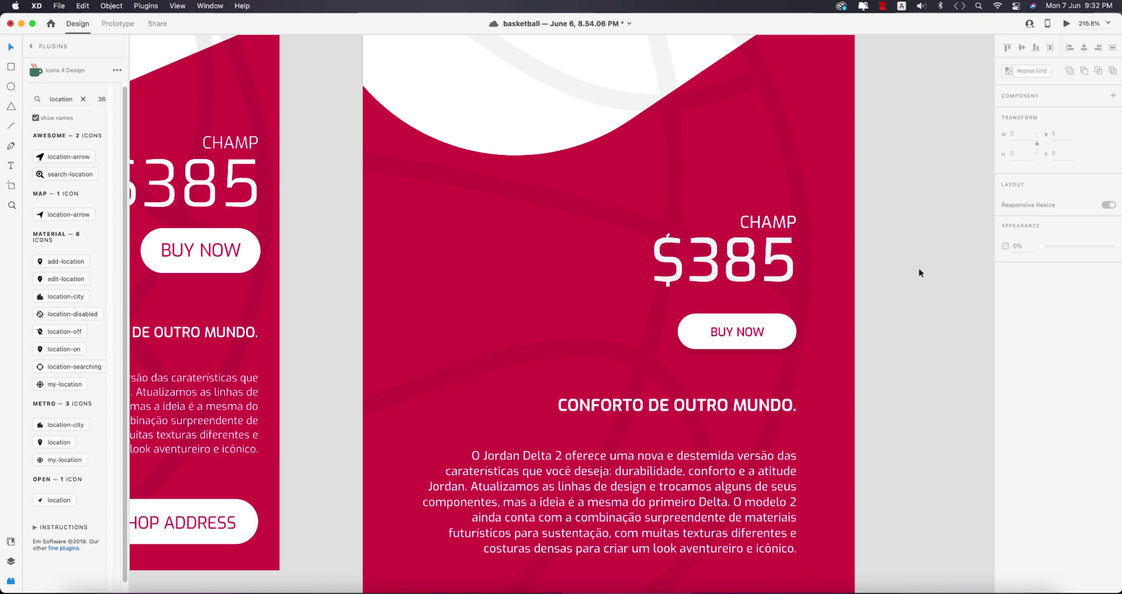
# Step: Copy the Nike logo onto the right screen and place it level with the price
pyautogui.scroll(3, 919, 268)
pyautogui.scroll(-4, 919, 268)
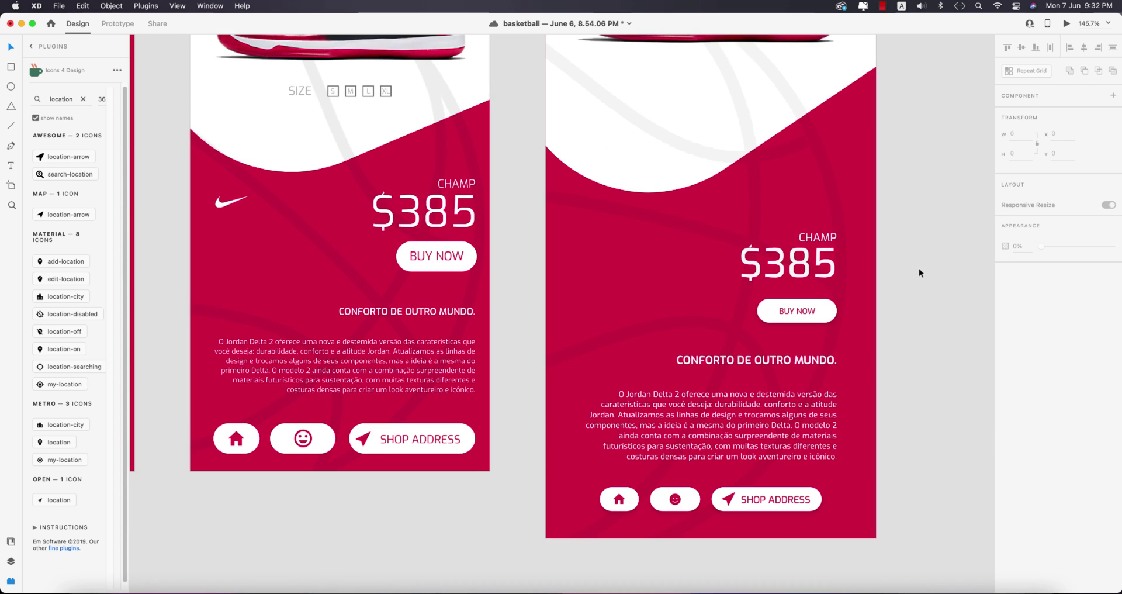
pyautogui.click(236, 207)
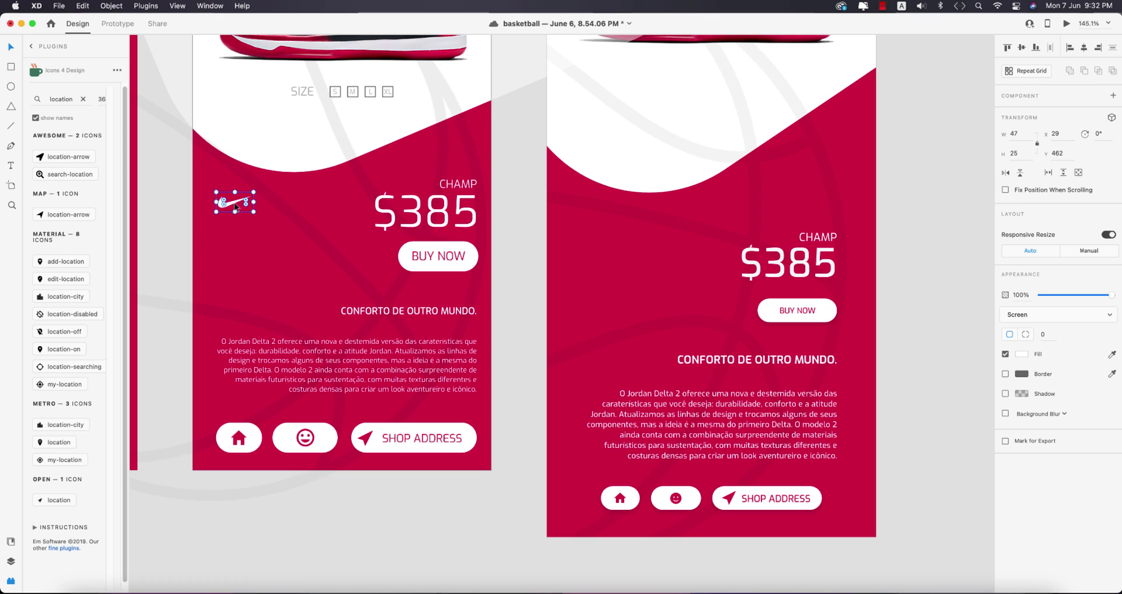
pyautogui.press('super+c')
pyautogui.click(587, 261)
pyautogui.press('super+v')
pyautogui.moveTo(582, 200); pyautogui.dragTo(583, 242)
pyautogui.click(935, 444)
# Step: Duplicate the SIZE S/M/L/XL selector onto the right screen and centre it below the shoe
pyautogui.scroll(5, 934, 439)
pyautogui.scroll(3, 890, 455)
pyautogui.moveTo(261, 302); pyautogui.dragTo(657, 286)
pyautogui.click(1082, 51)
pyautogui.click(886, 360)
pyautogui.scroll(3, 886, 360)
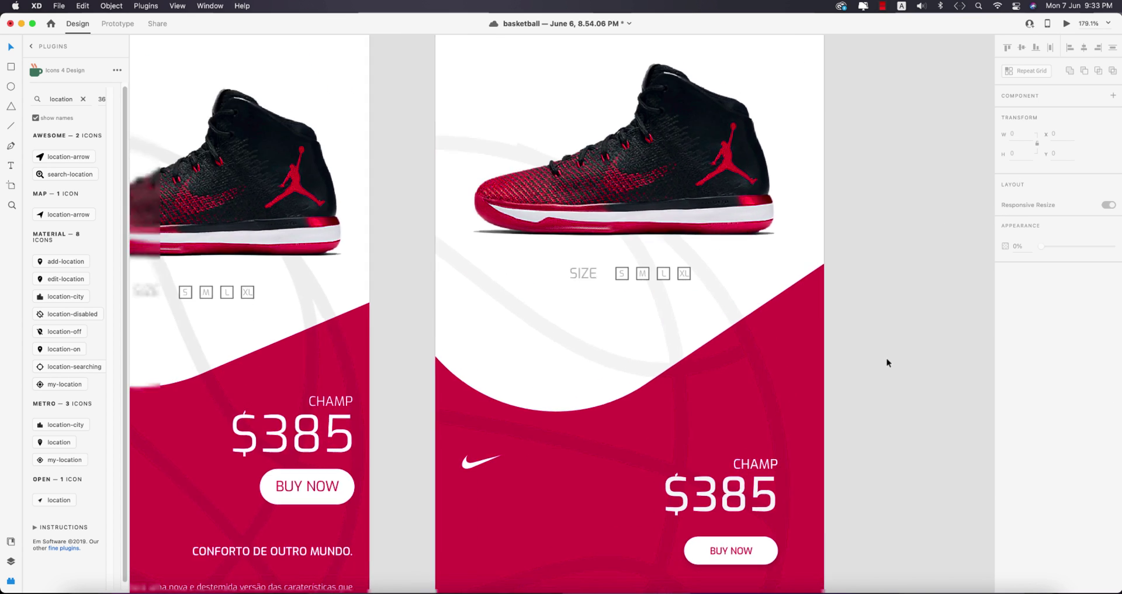
pyautogui.scroll(-5, 887, 363)
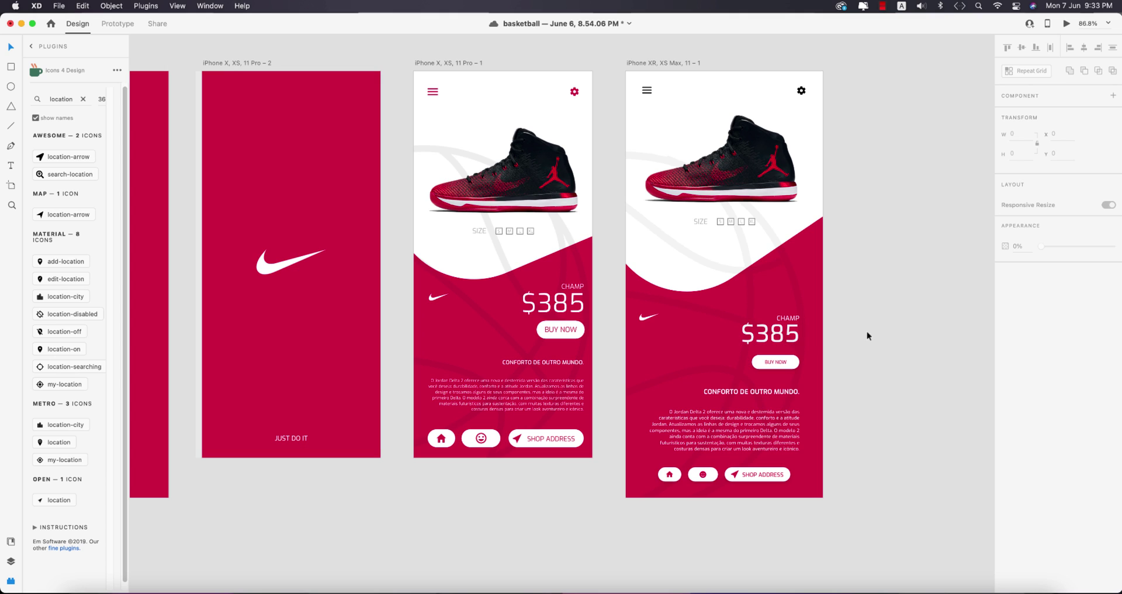